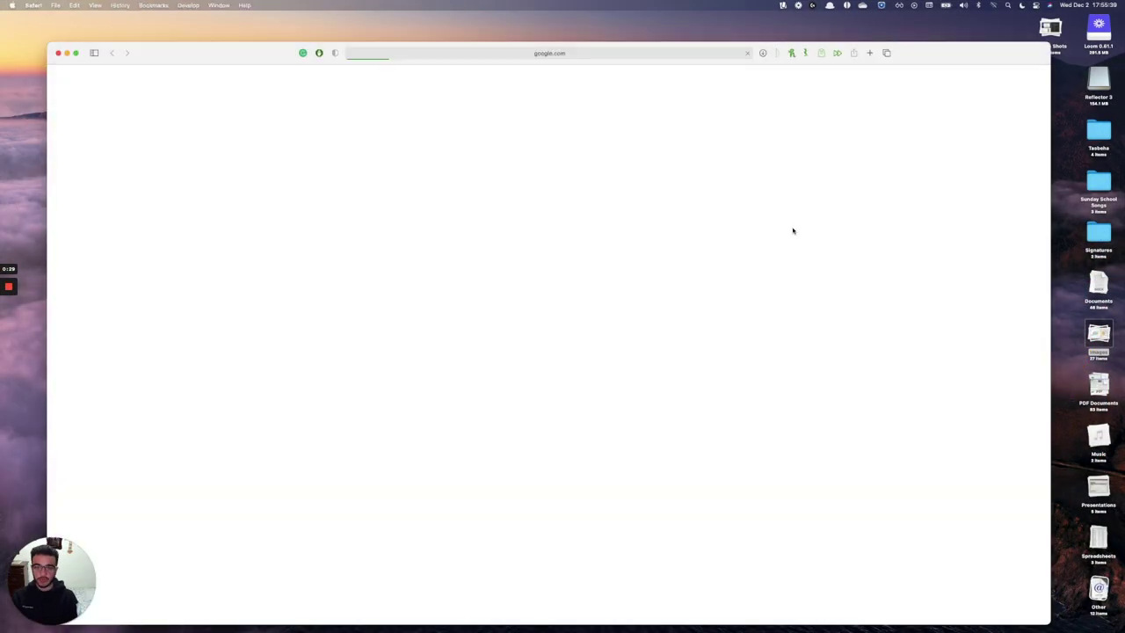
Search the web for "anki download", view the Mac download options on the Anki site, and close the browser window
{"action": "key", "text": "alt+space"}
{"action": "type", "text": "anki download"}
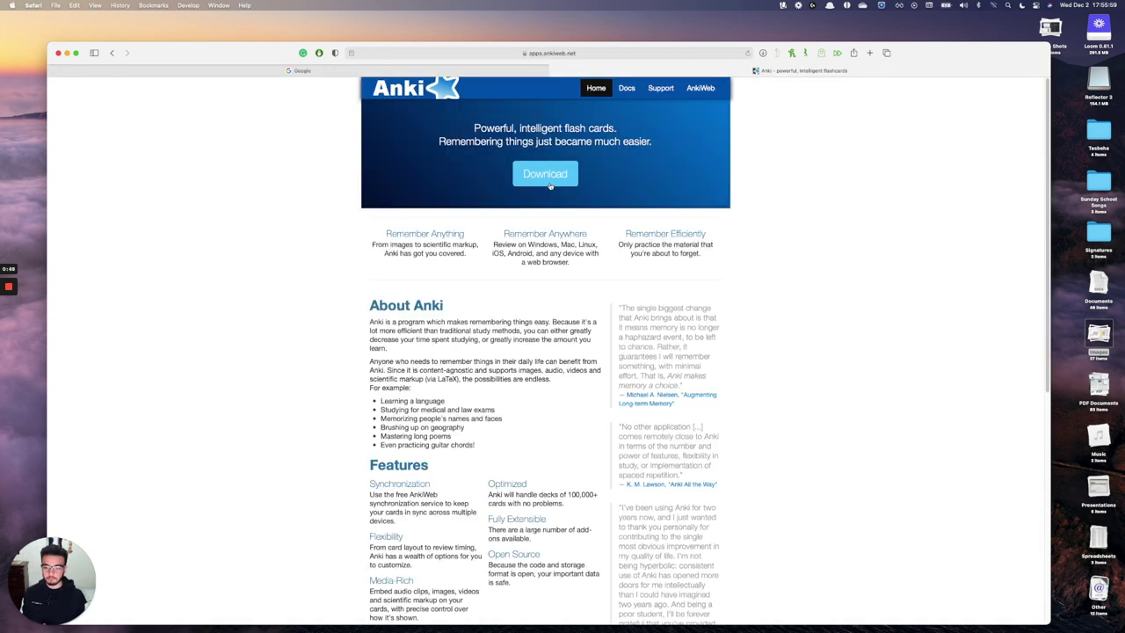
{"action": "left_click", "coordinate": [550, 186]}
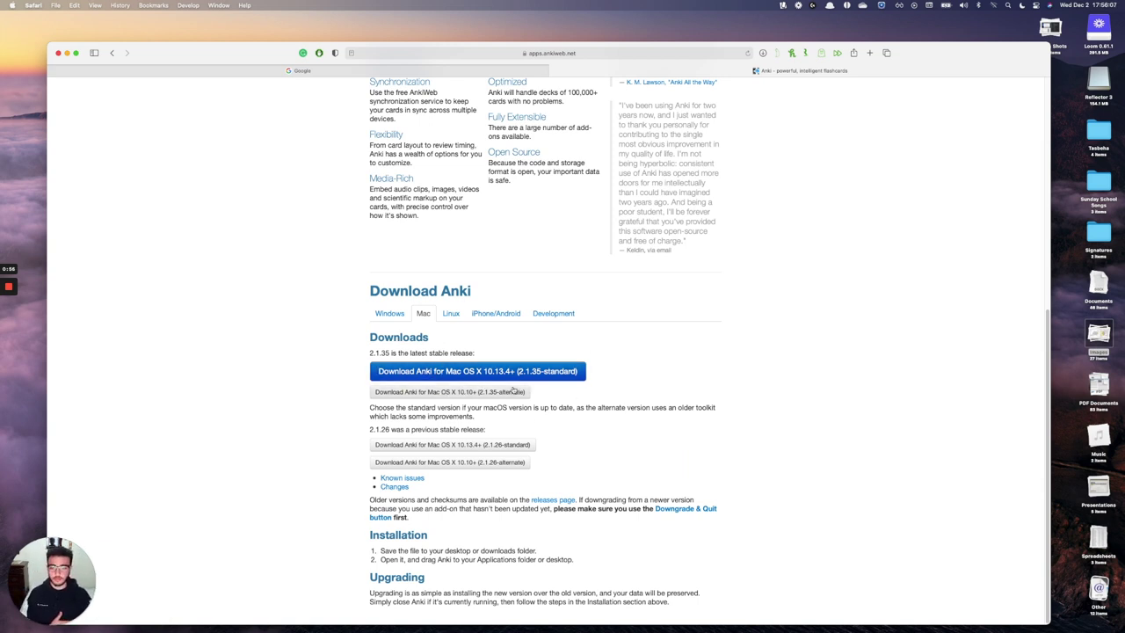
{"action": "left_click", "coordinate": [558, 75]}
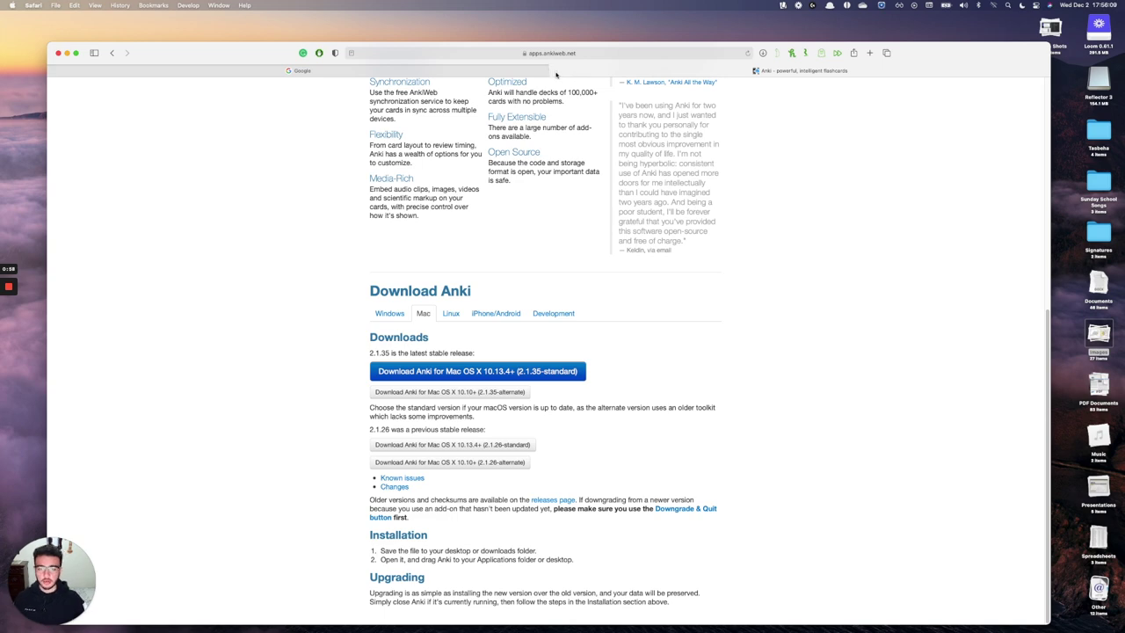
{"action": "left_click", "coordinate": [57, 53]}
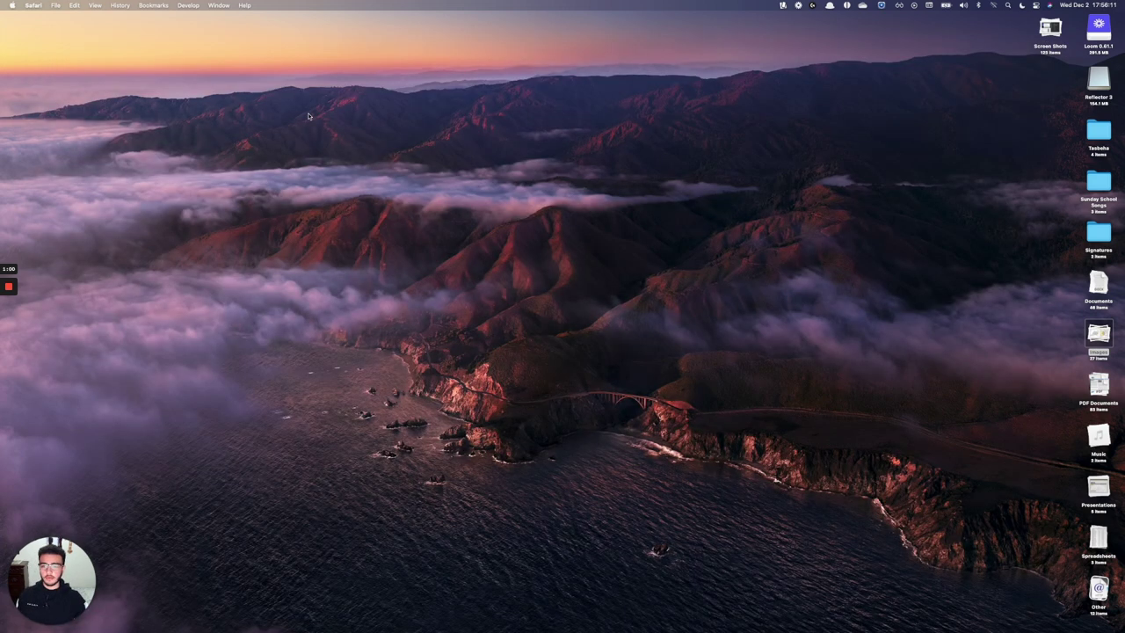
Launch Anki and open the Test profile
{"action": "mouse_move", "coordinate": [711, 620]}
{"action": "left_click", "coordinate": [888, 619]}
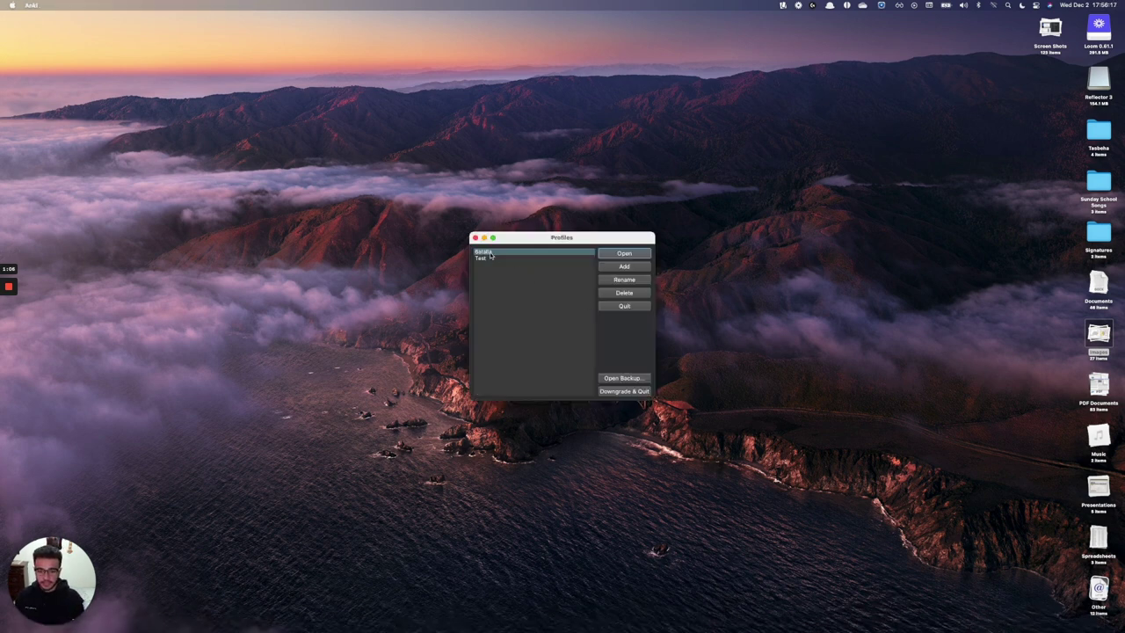
{"action": "left_click", "coordinate": [490, 256]}
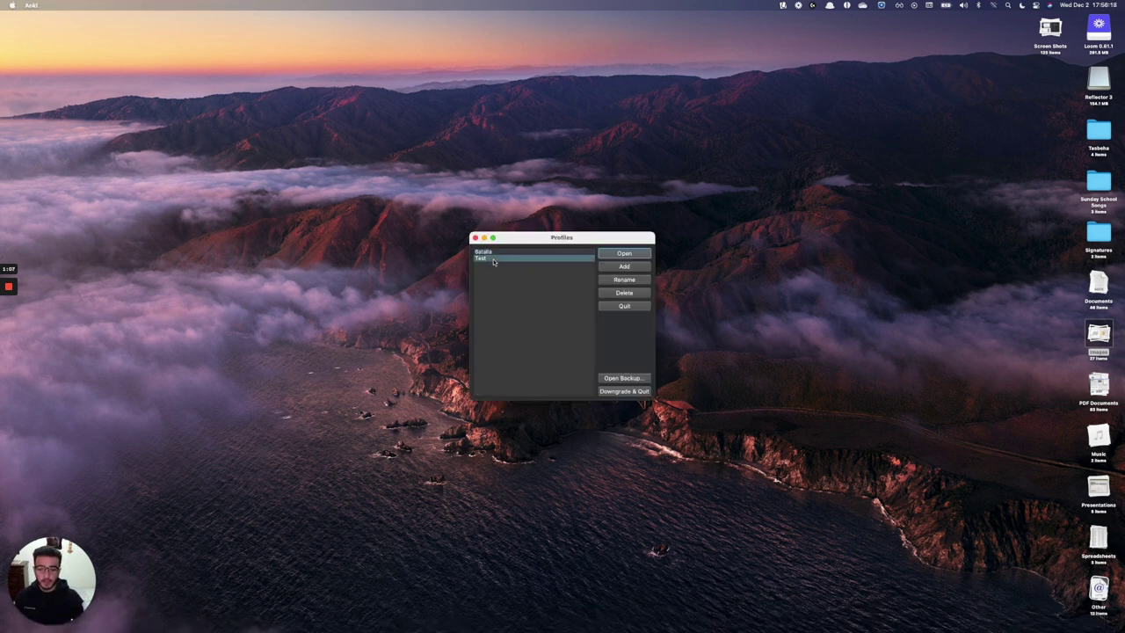
{"action": "left_click", "coordinate": [626, 254]}
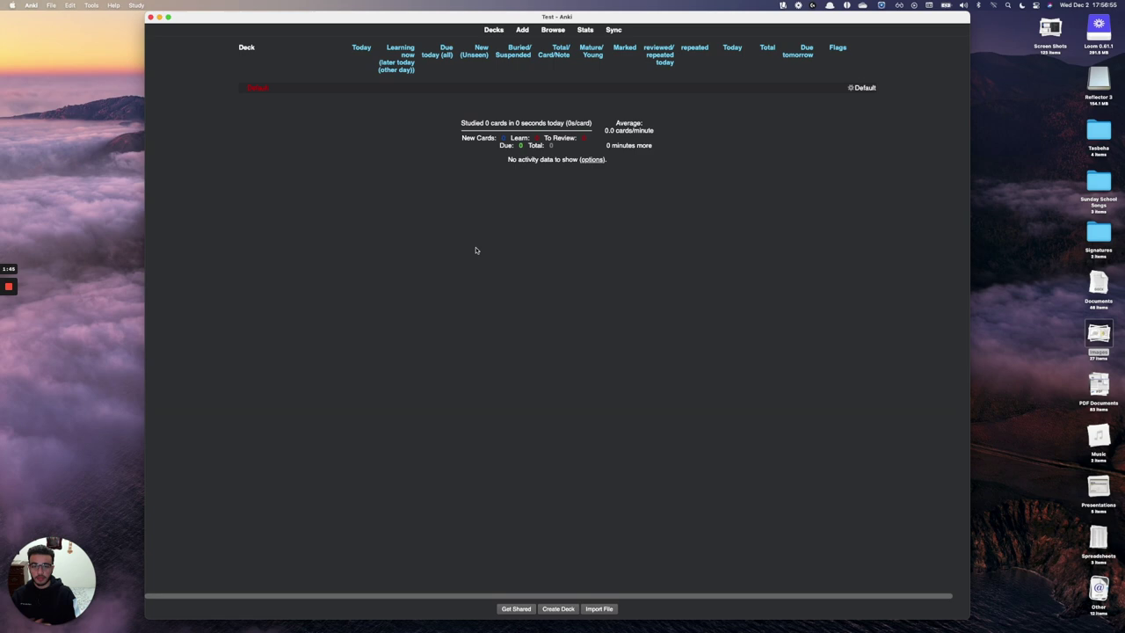
Create a new deck named with the owner's full name
{"action": "left_click", "coordinate": [551, 610]}
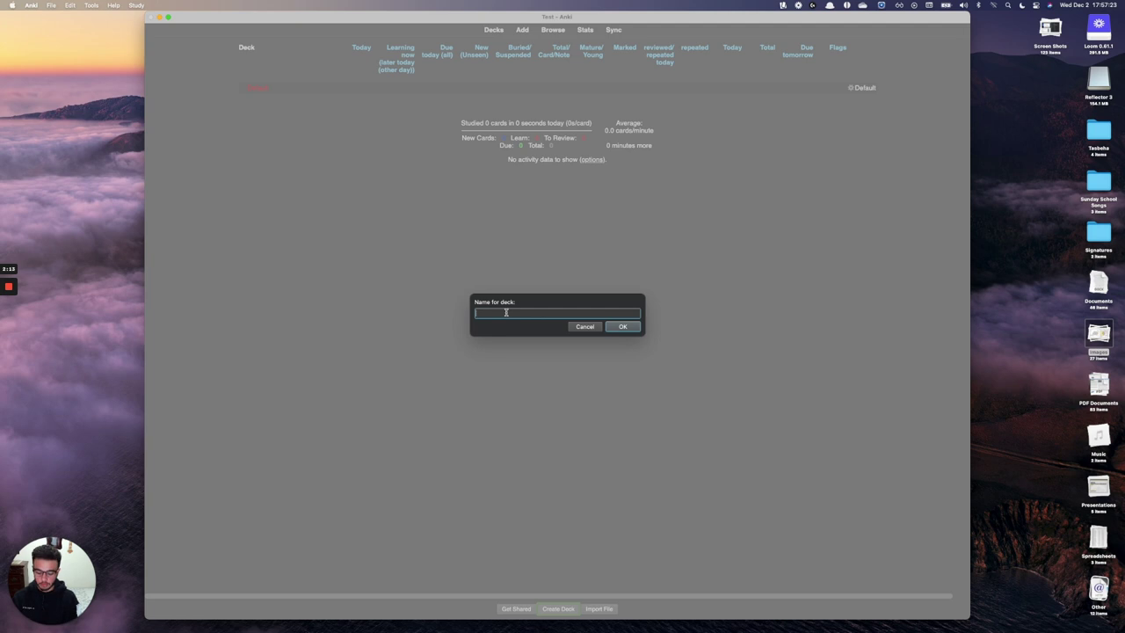
{"action": "type", "text": "Michael Angelo"}
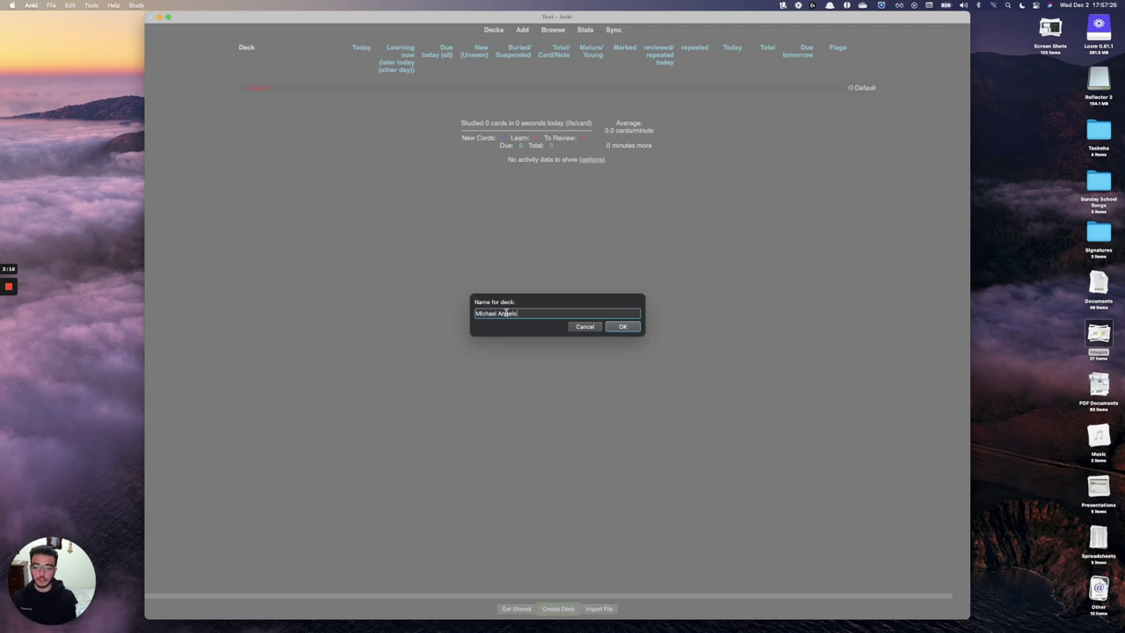
{"action": "key", "text": "Return"}
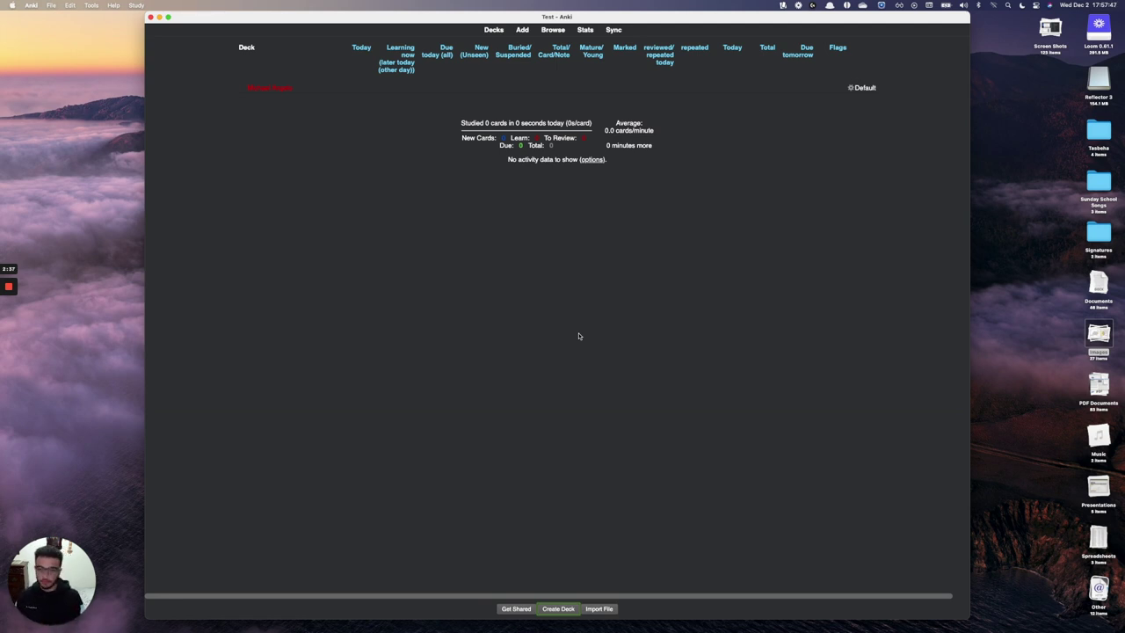
Create a Biology subdeck under the owner-named deck, using "::" between the parent and subdeck names
{"action": "left_click", "coordinate": [558, 608]}
{"action": "type", "text": "Michael"}
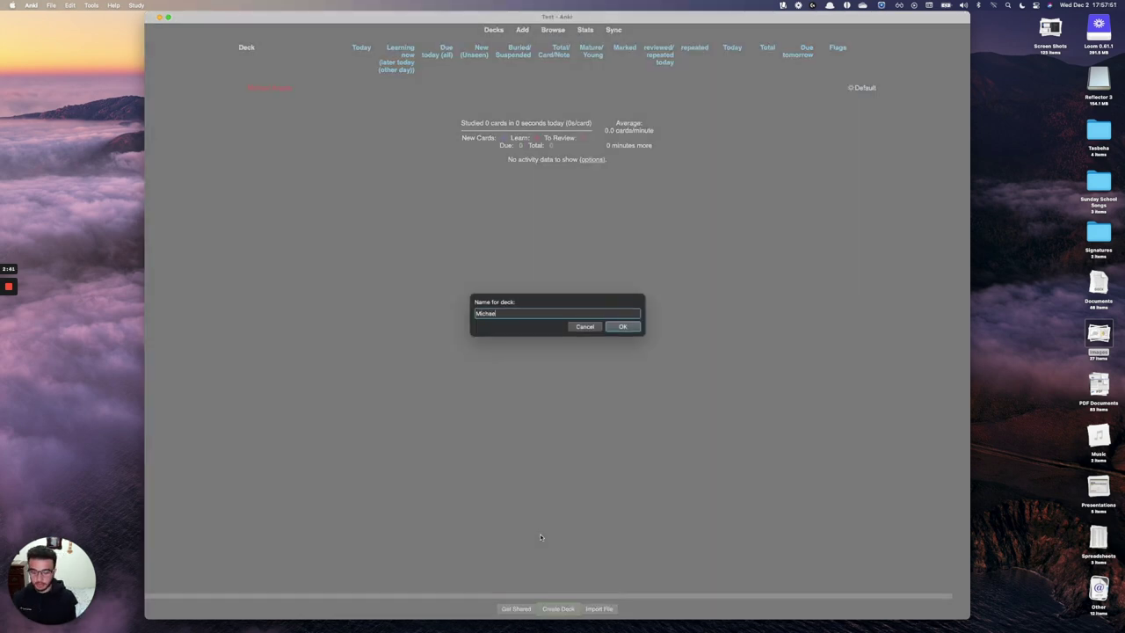
{"action": "type", "text": " Angelo::"}
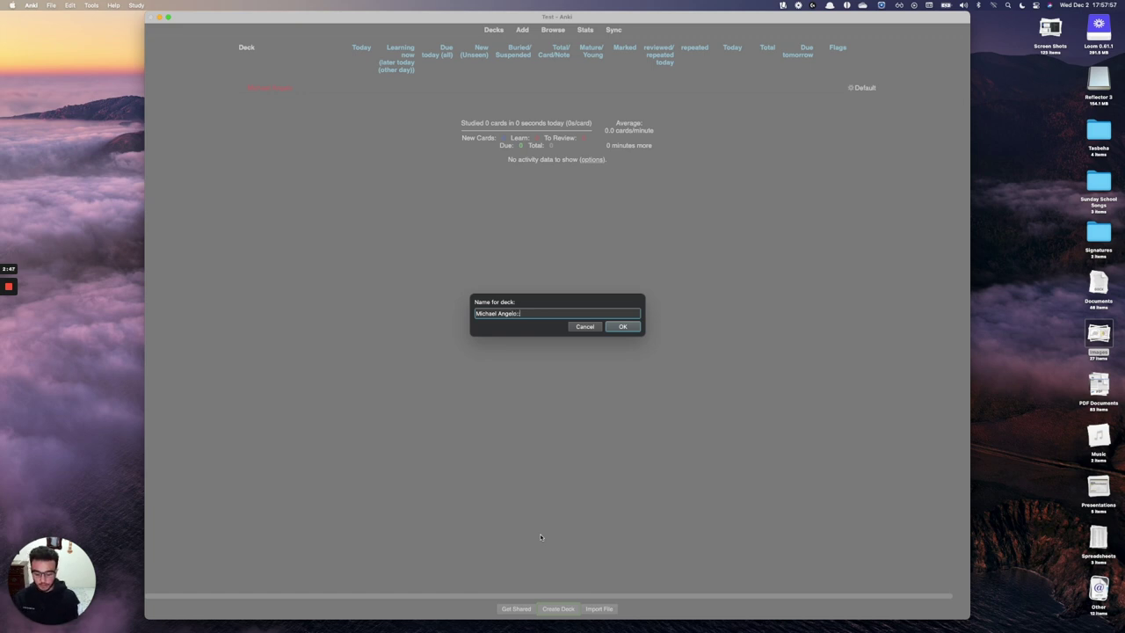
{"action": "type", "text": "Biology"}
{"action": "key", "text": "Return"}
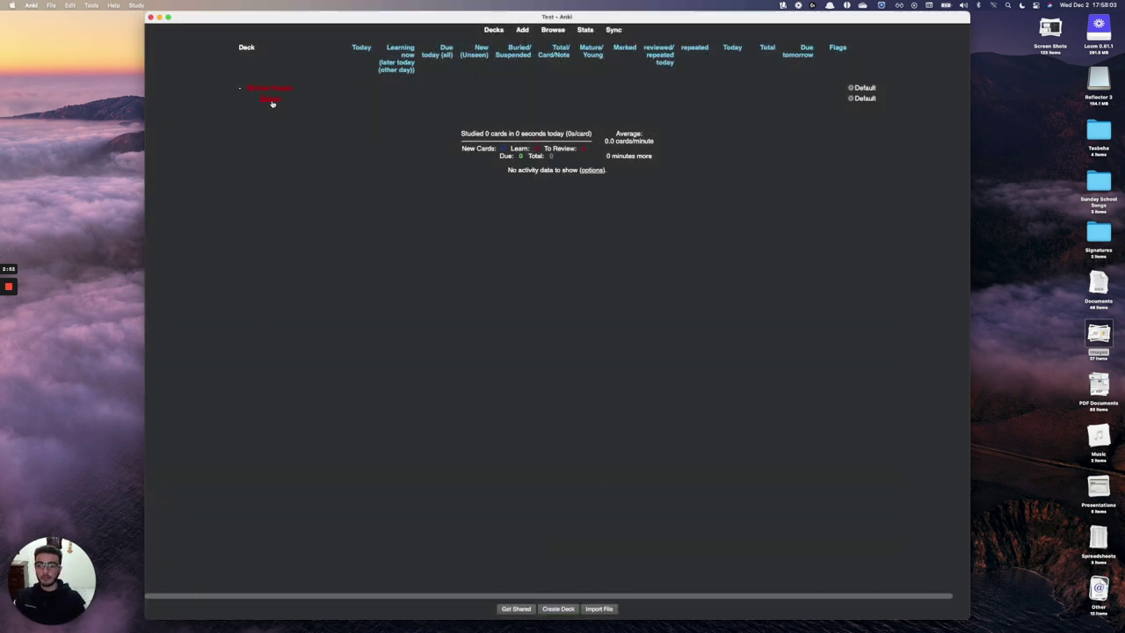
Start a new note in the Biology subdeck and set its note type to Basic
{"action": "left_click", "coordinate": [272, 103]}
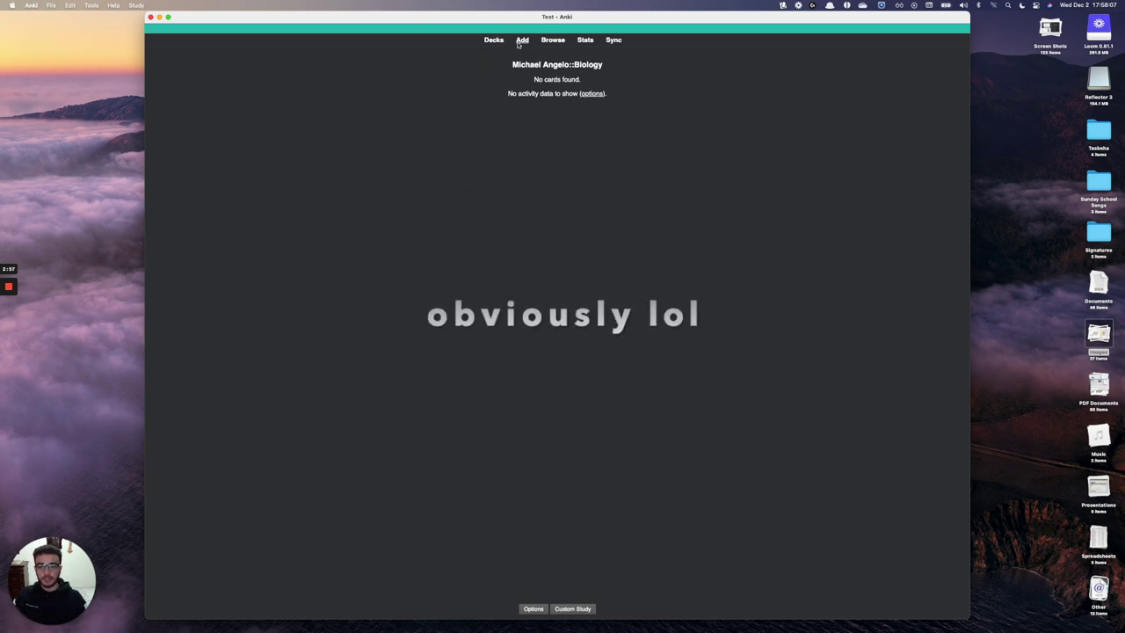
{"action": "left_click", "coordinate": [523, 40]}
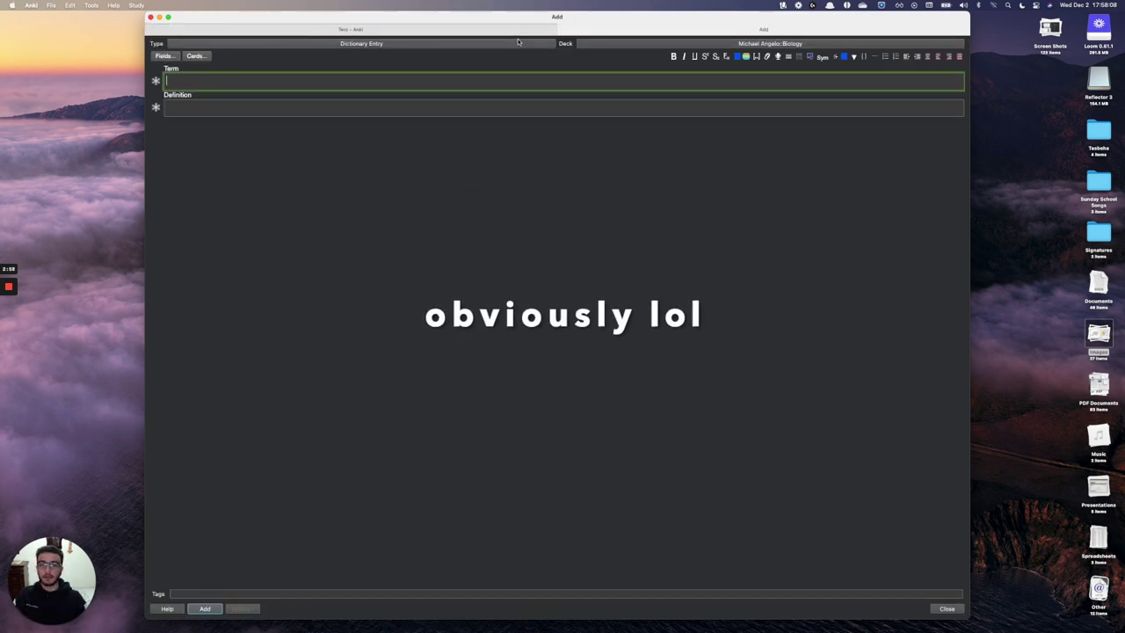
{"action": "left_click", "coordinate": [364, 46]}
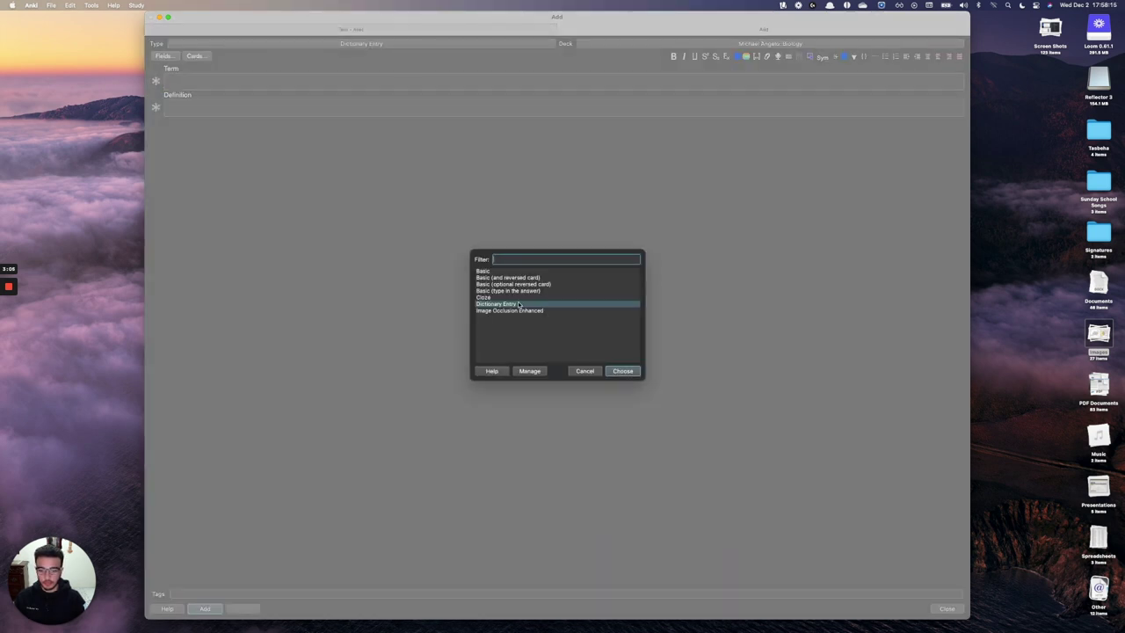
{"action": "left_click_drag", "start_coordinate": [527, 271], "coordinate": [530, 315]}
{"action": "double_click", "coordinate": [532, 271]}
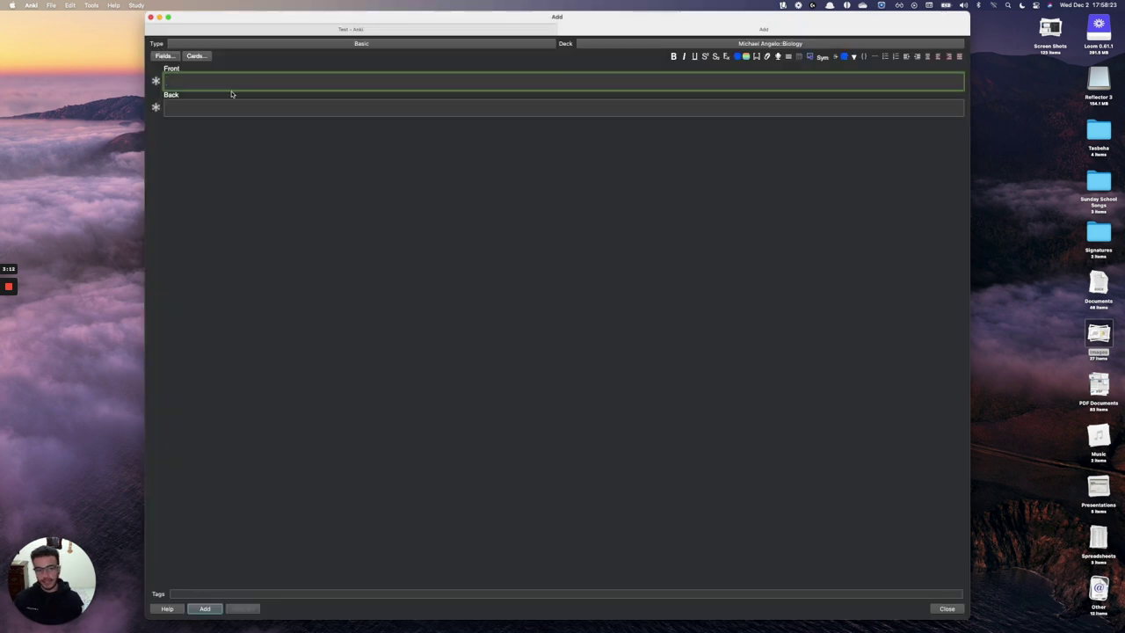
Enter "What is my name?" as the front text of the Basic note
{"action": "type", "text": "Wh"}
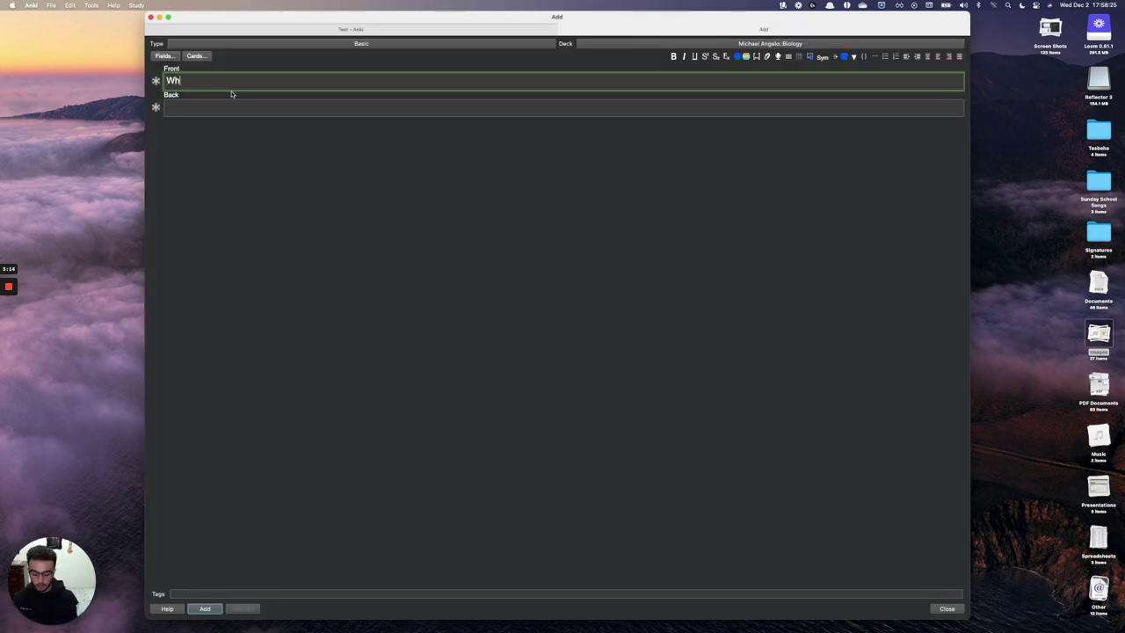
{"action": "type", "text": "at is my name?"}
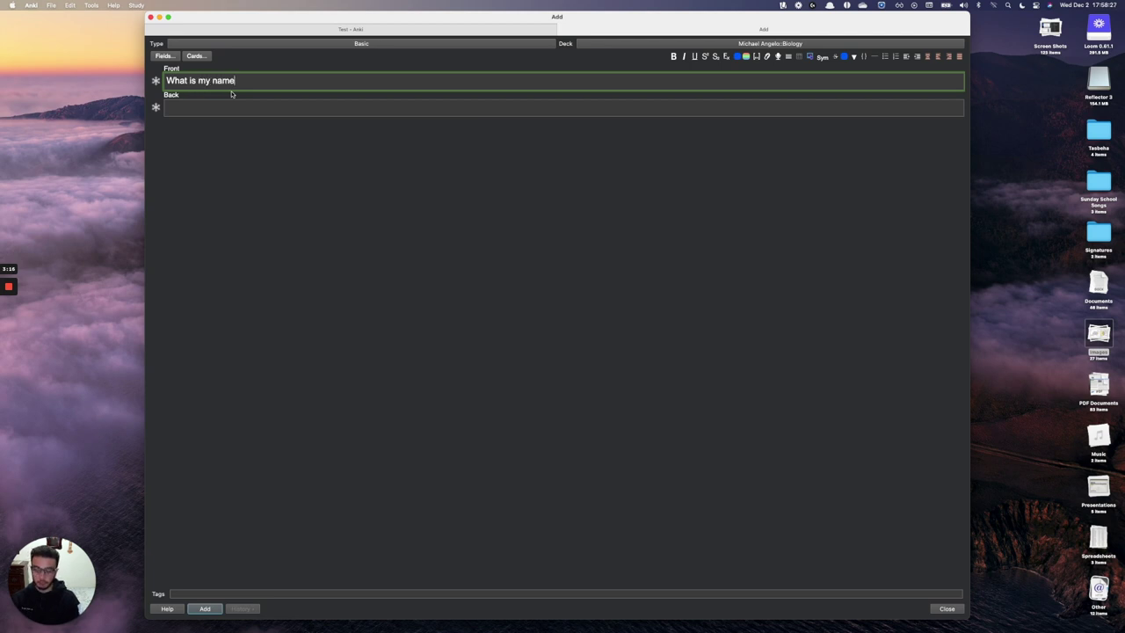
{"action": "key", "text": "Return"}
{"action": "key", "text": "BackSpace"}
{"action": "key", "text": "Tab"}
Enter the owner's first name as the back text and add the note to the Biology subdeck
{"action": "type", "text": "M,ichael"}
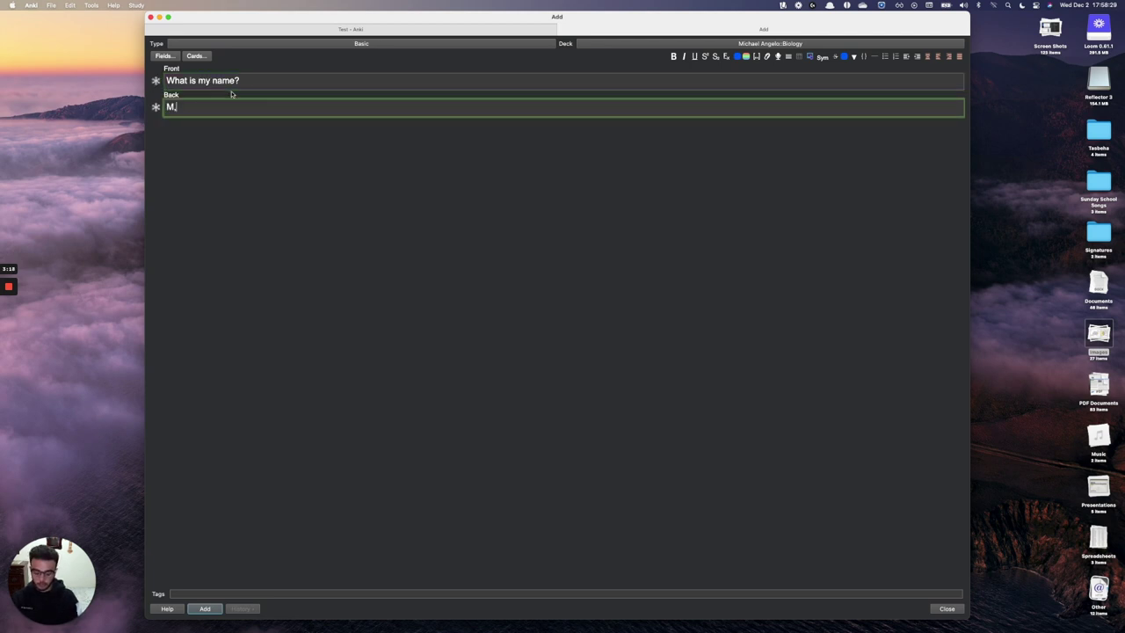
{"action": "key", "text": "BackSpace"}
{"action": "key", "text": "BackSpace"}
{"action": "key", "text": "BackSpace"}
{"action": "key", "text": "BackSpace"}
{"action": "key", "text": "BackSpace"}
{"action": "type", "text": "ichael"}
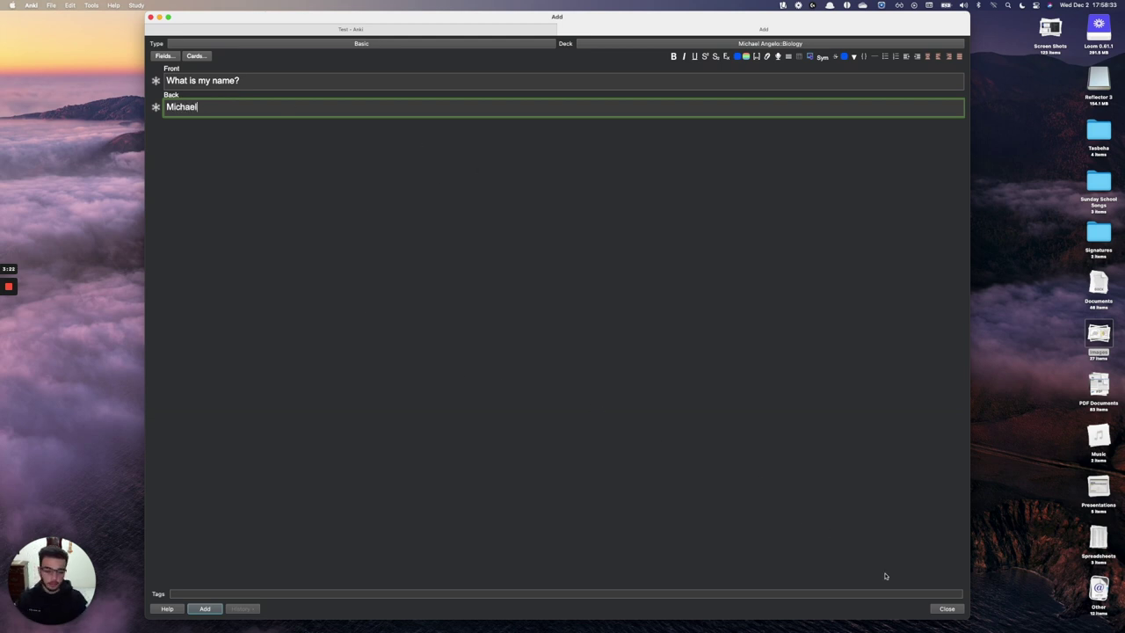
{"action": "left_click", "coordinate": [203, 607]}
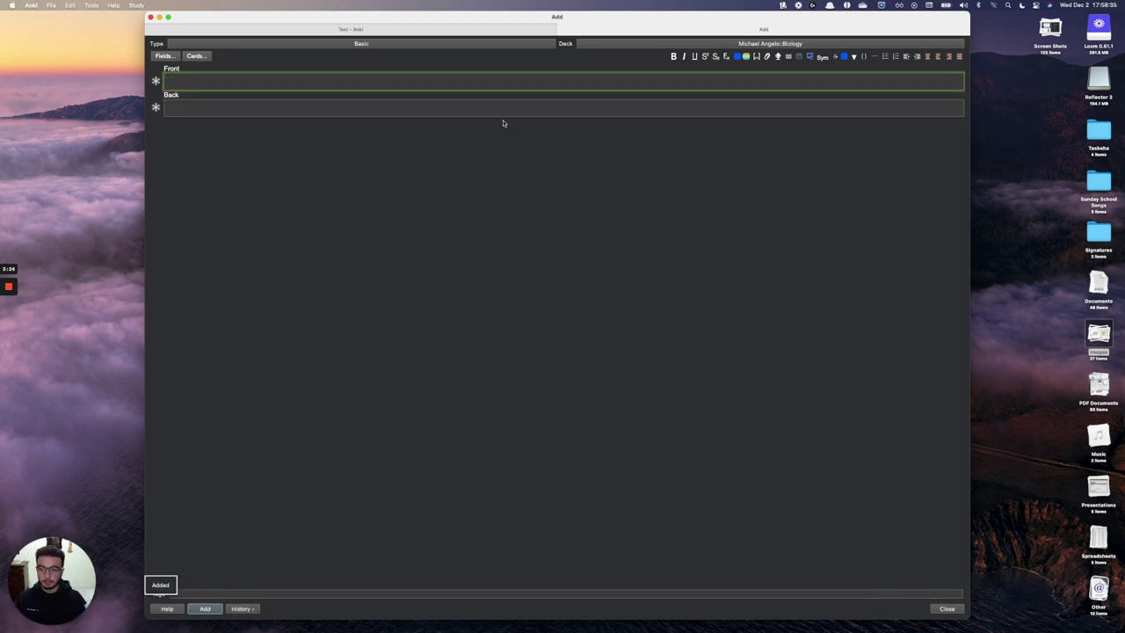
Study the new card in the Biology subdeck, reveal and rate its answer, and return to the deck list
{"action": "left_click", "coordinate": [536, 30]}
{"action": "left_click", "coordinate": [564, 30]}
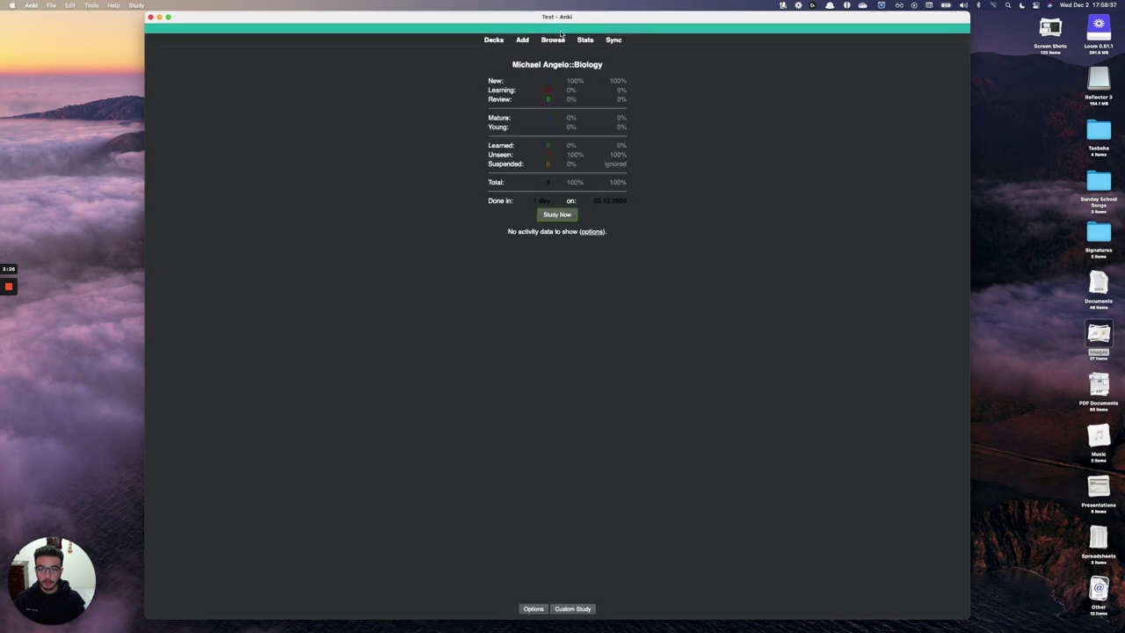
{"action": "left_click", "coordinate": [548, 216]}
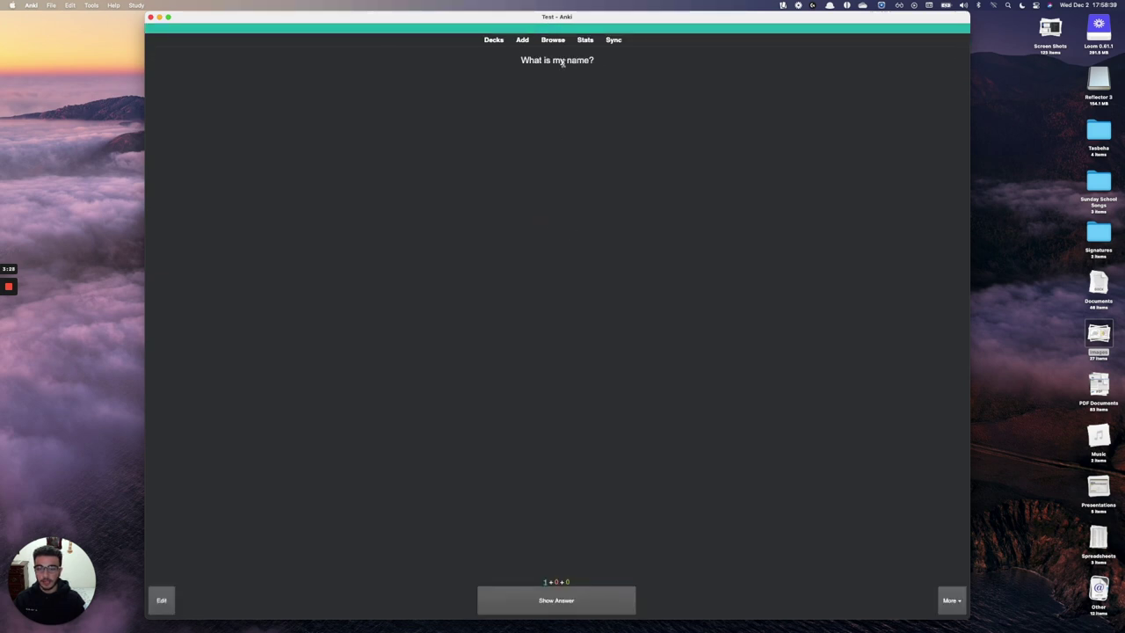
{"action": "key", "text": "space"}
{"action": "left_click", "coordinate": [605, 600]}
{"action": "left_click", "coordinate": [496, 41]}
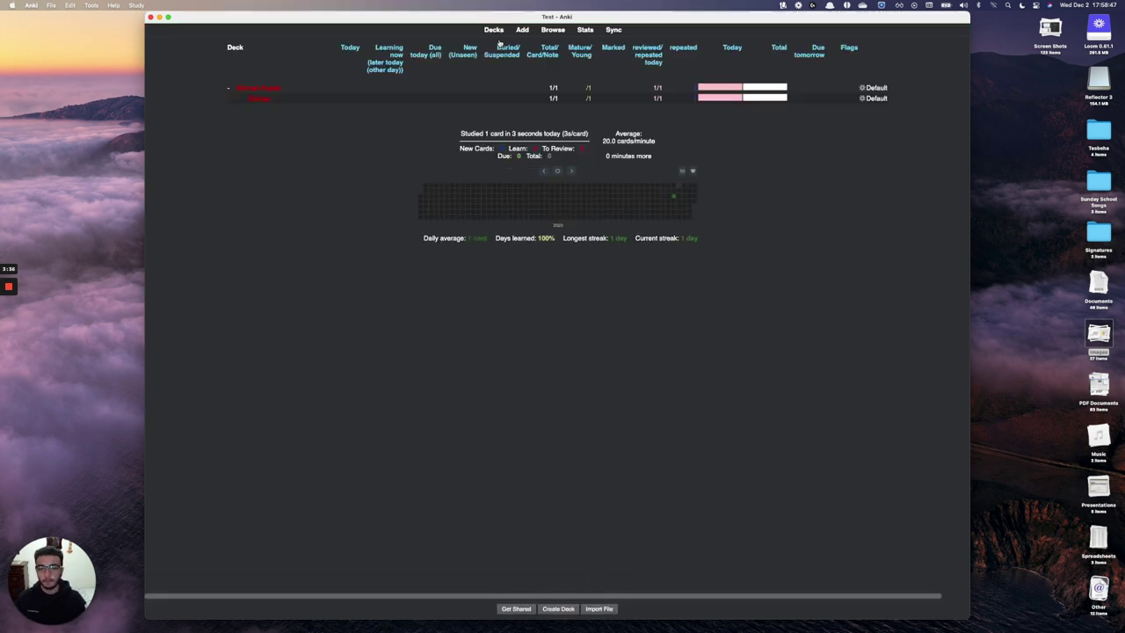
Start another note in the Biology subdeck and set its note type to Cloze
{"action": "left_click", "coordinate": [260, 99]}
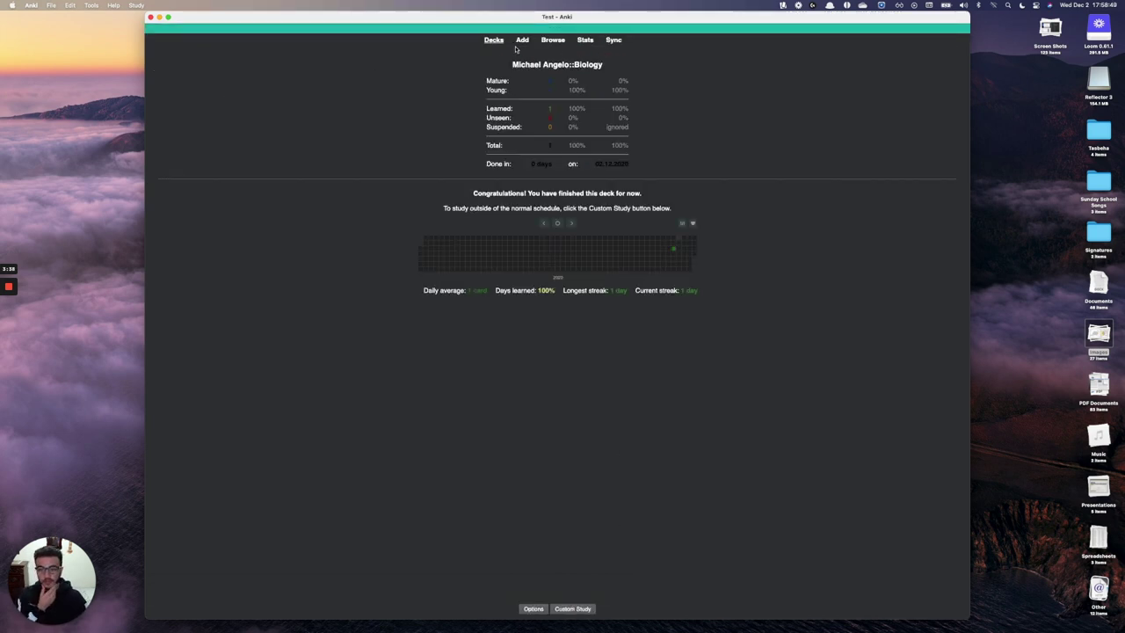
{"action": "left_click", "coordinate": [521, 40]}
{"action": "left_click", "coordinate": [468, 45]}
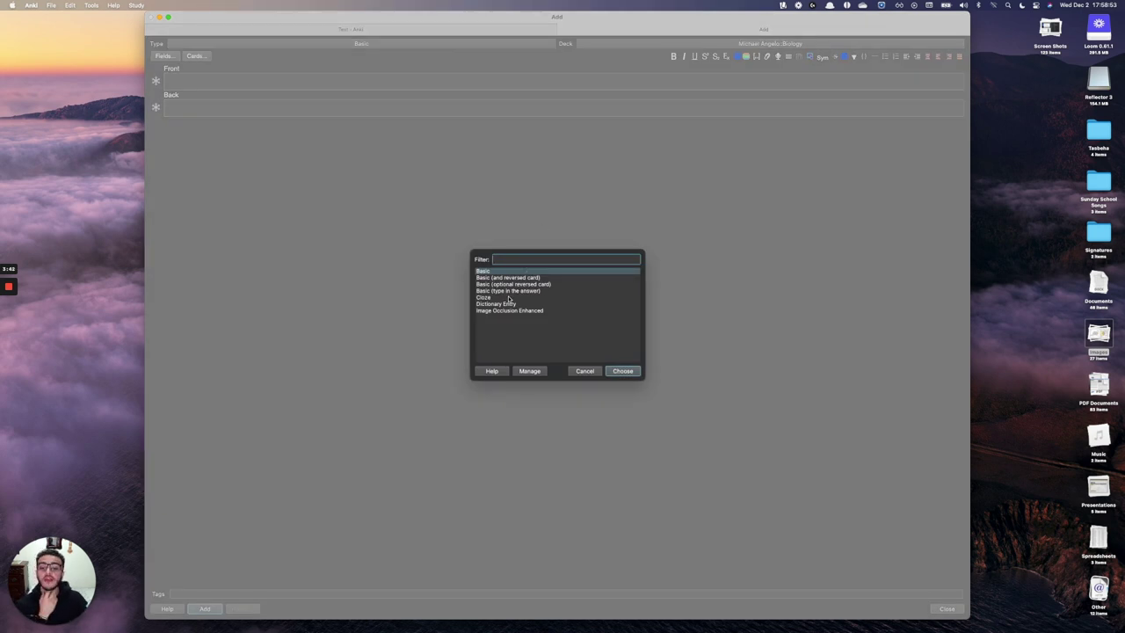
{"action": "left_click", "coordinate": [511, 298]}
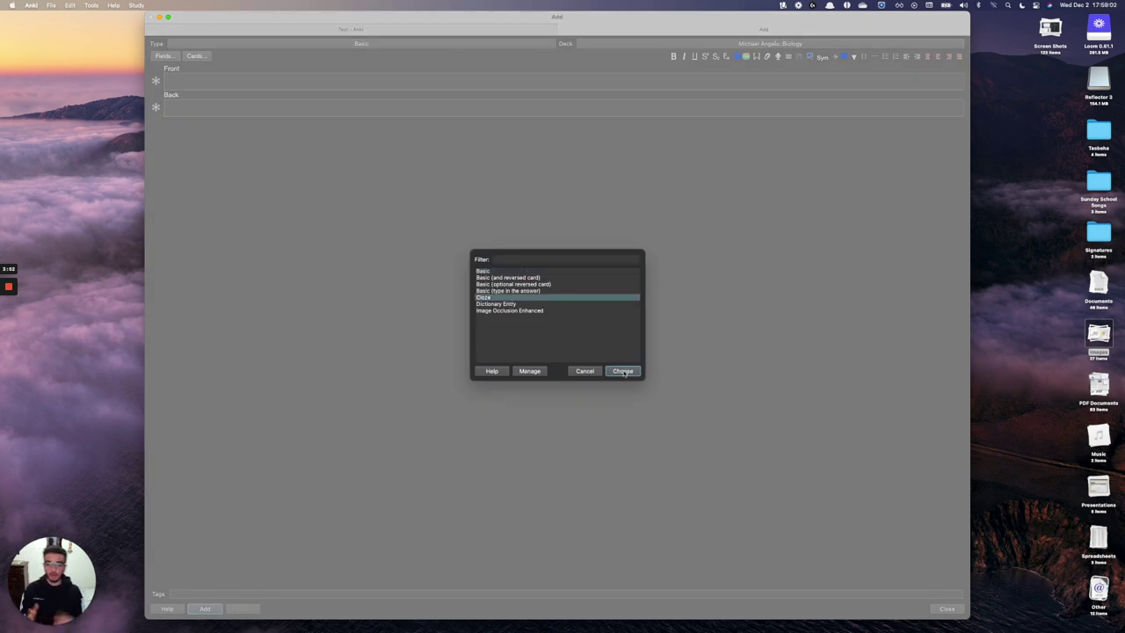
{"action": "left_click", "coordinate": [622, 371]}
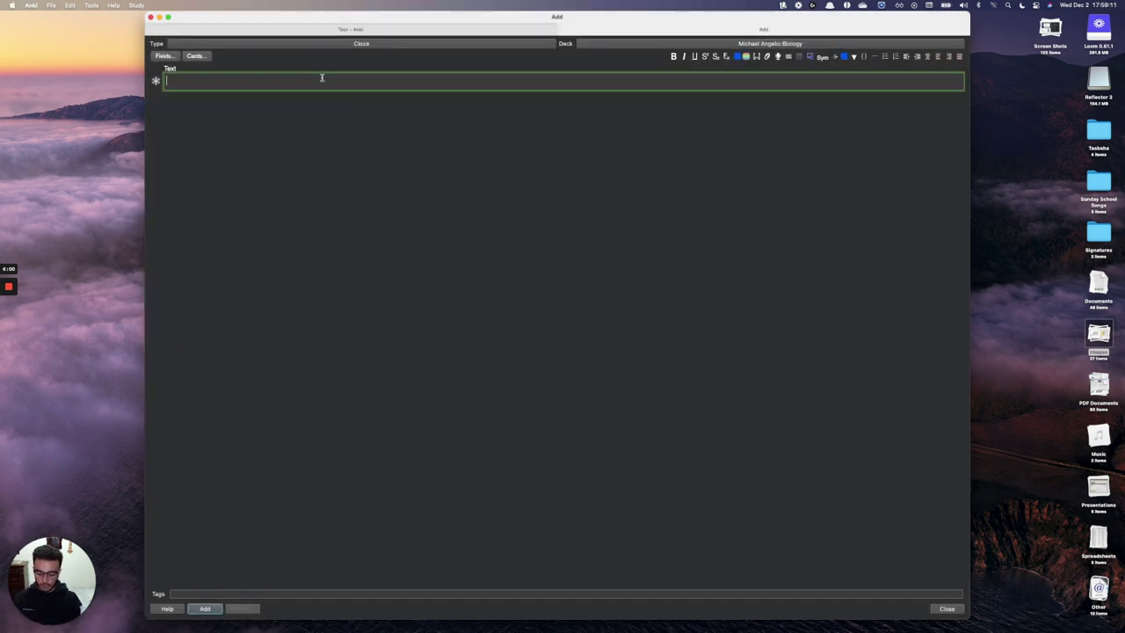
Enter the Cloze text "My name is", the owner's first name, and "and this is my youtube channel" as one sentence
{"action": "type", "text": "My name is Mi"}
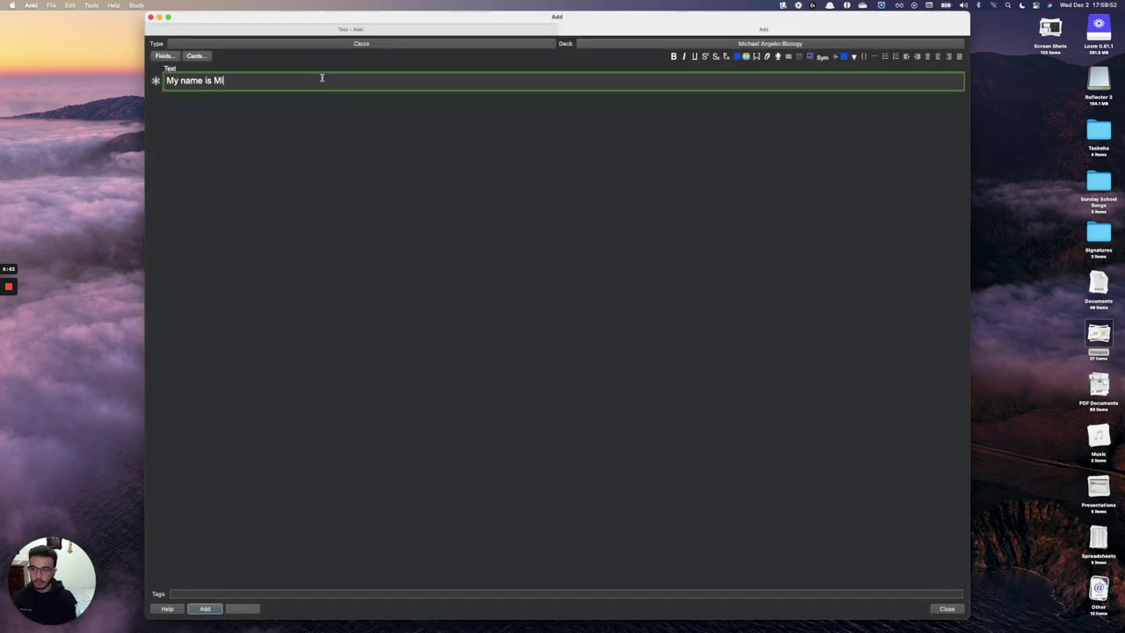
{"action": "type", "text": "chasl and"}
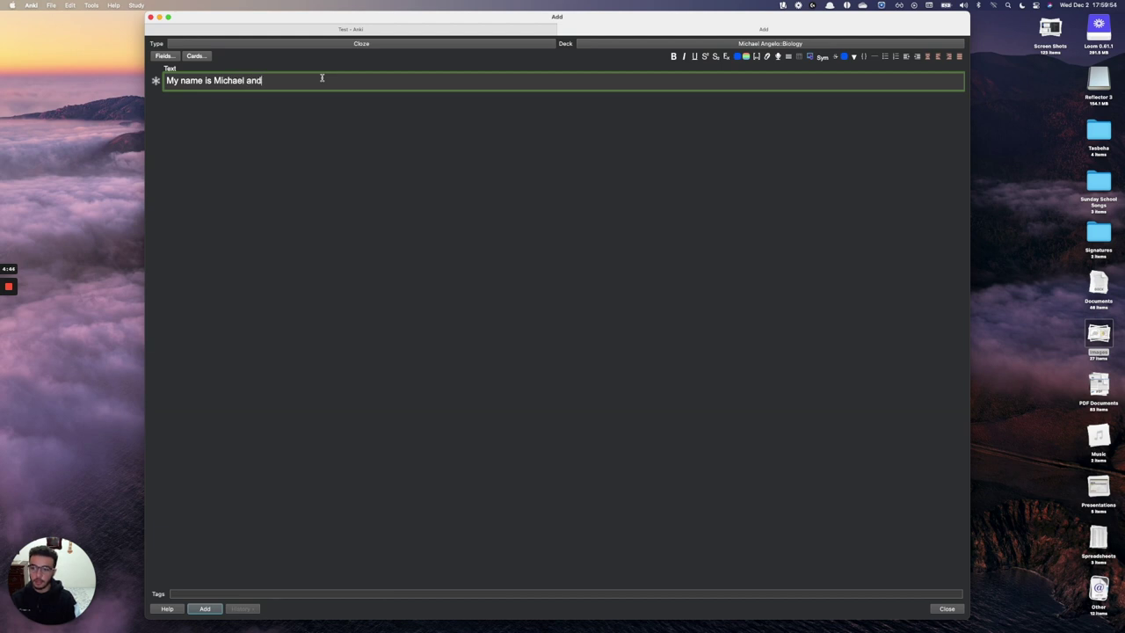
{"action": "type", "text": " this is my youtube channel"}
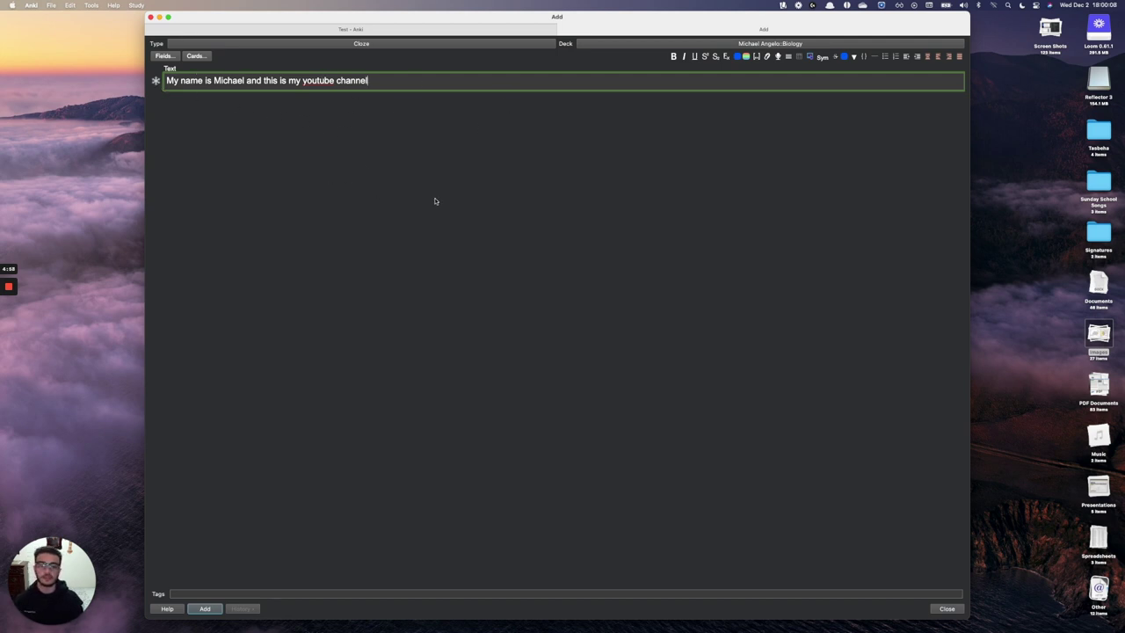
Turn the first name into cloze deletion c1 and "youtube channel" into cloze deletion c2
{"action": "double_click", "coordinate": [230, 80]}
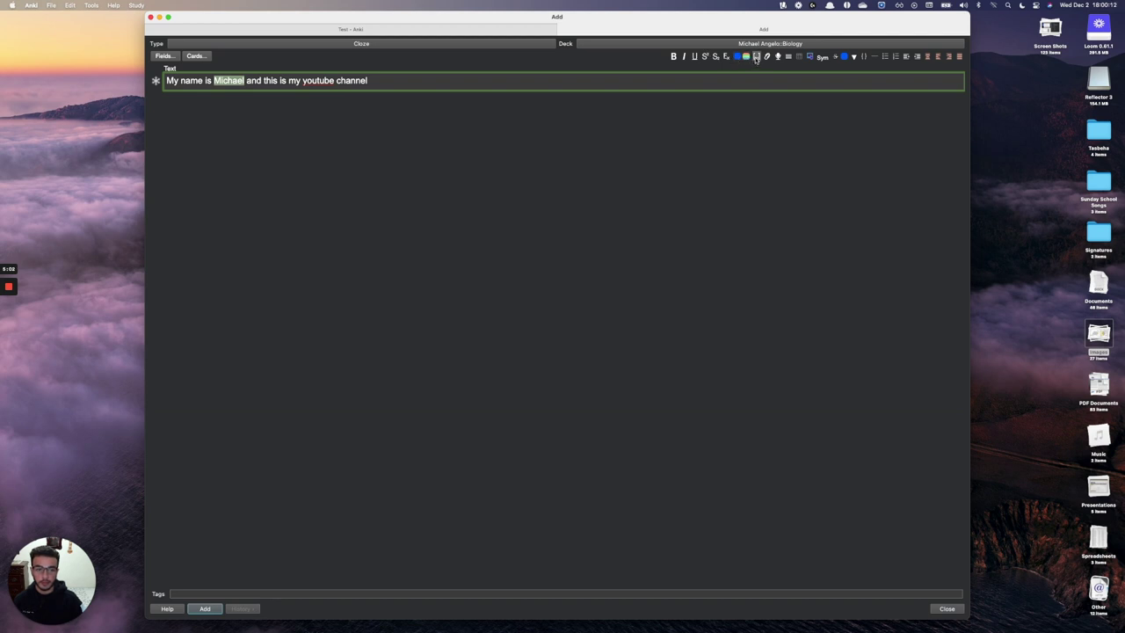
{"action": "left_click", "coordinate": [756, 58]}
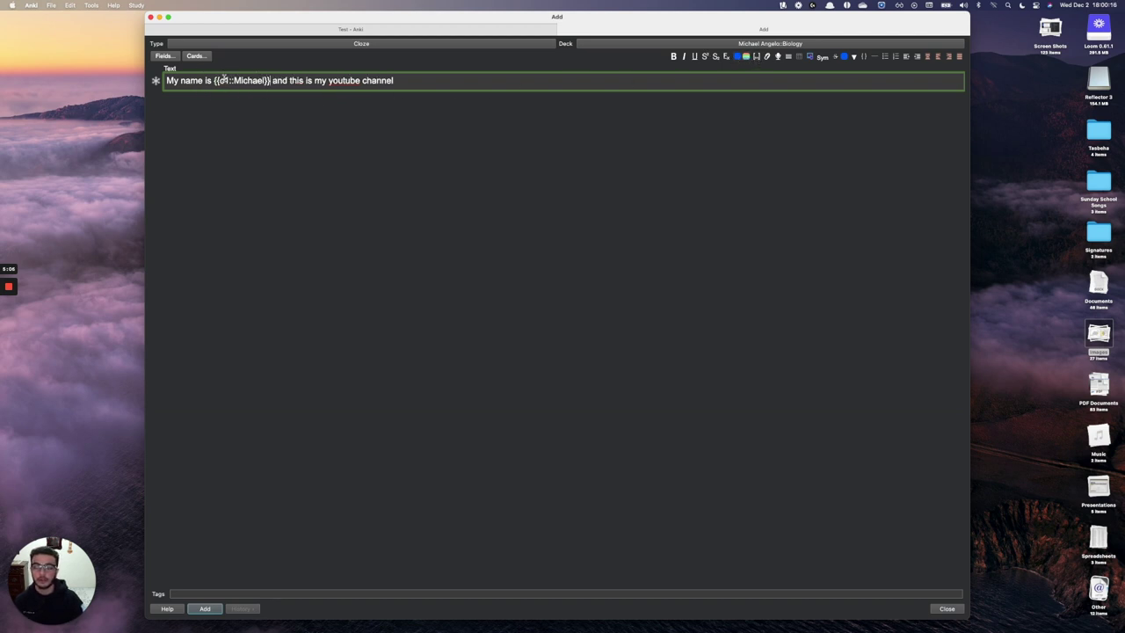
{"action": "left_click_drag", "start_coordinate": [331, 80], "coordinate": [425, 82]}
{"action": "left_click", "coordinate": [758, 58]}
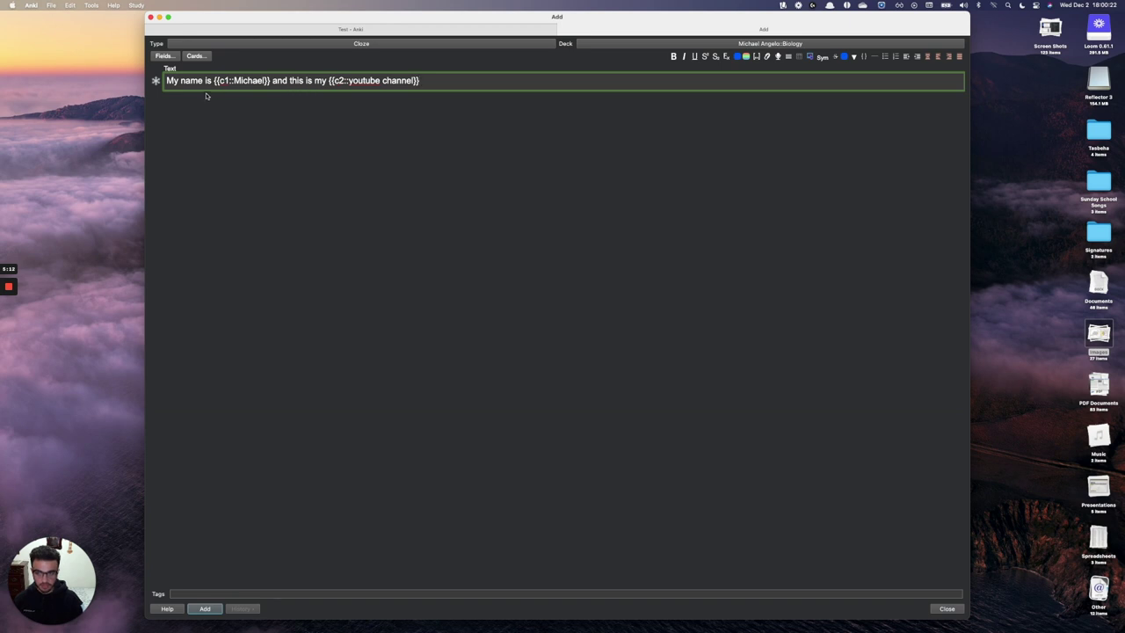
Change the "youtube channel" deletion's number to c1 and add the Cloze note to the Biology subdeck
{"action": "double_click", "coordinate": [338, 81]}
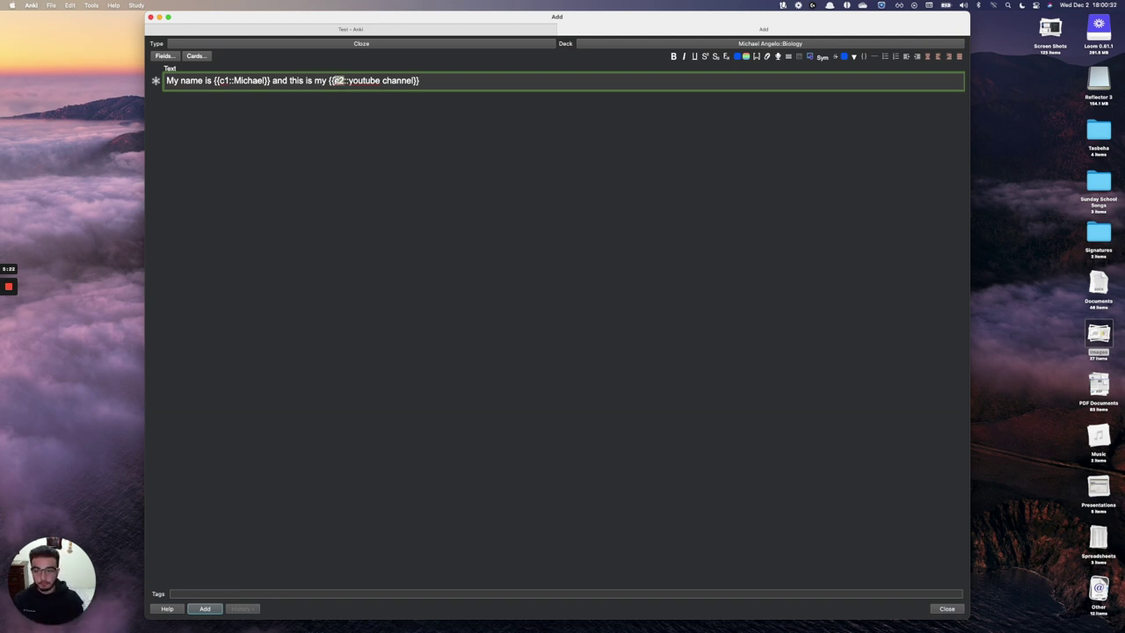
{"action": "type", "text": "c1"}
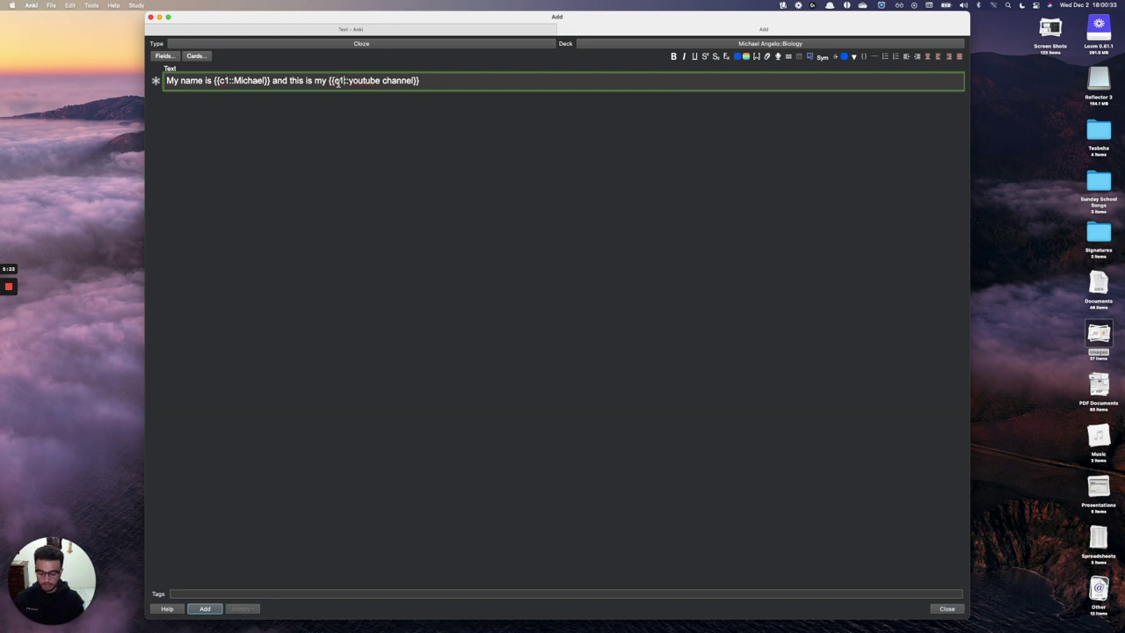
{"action": "left_click", "coordinate": [205, 609]}
Resume studying the Biology subdeck, reveal the new Cloze card's answer, and rate it Again
{"action": "left_click", "coordinate": [351, 29]}
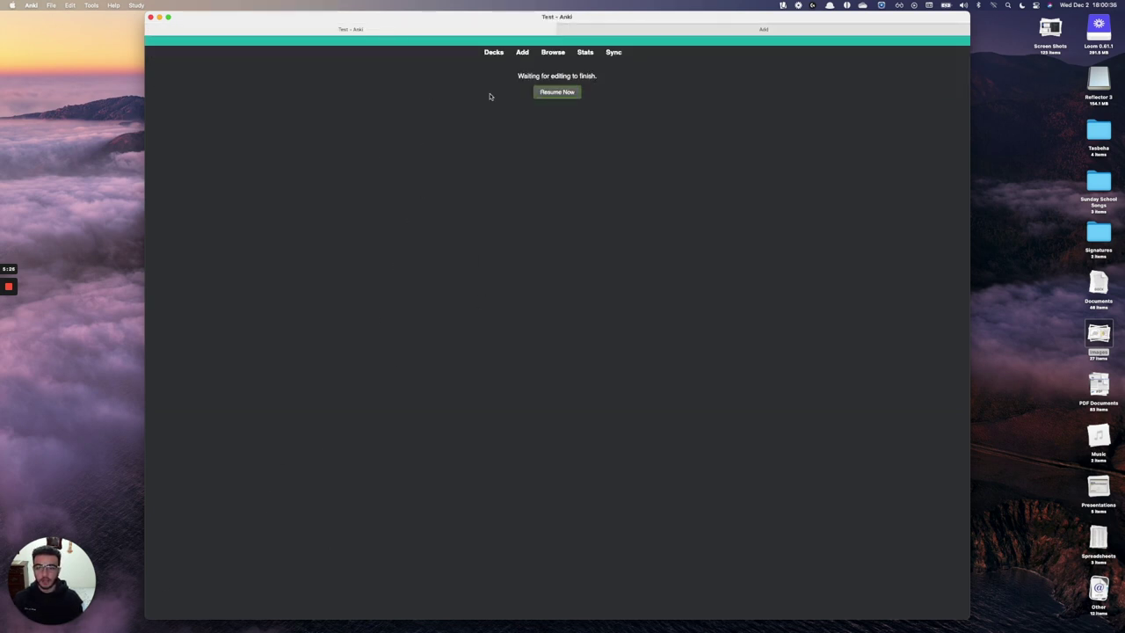
{"action": "left_click", "coordinate": [553, 94]}
{"action": "left_click", "coordinate": [545, 224]}
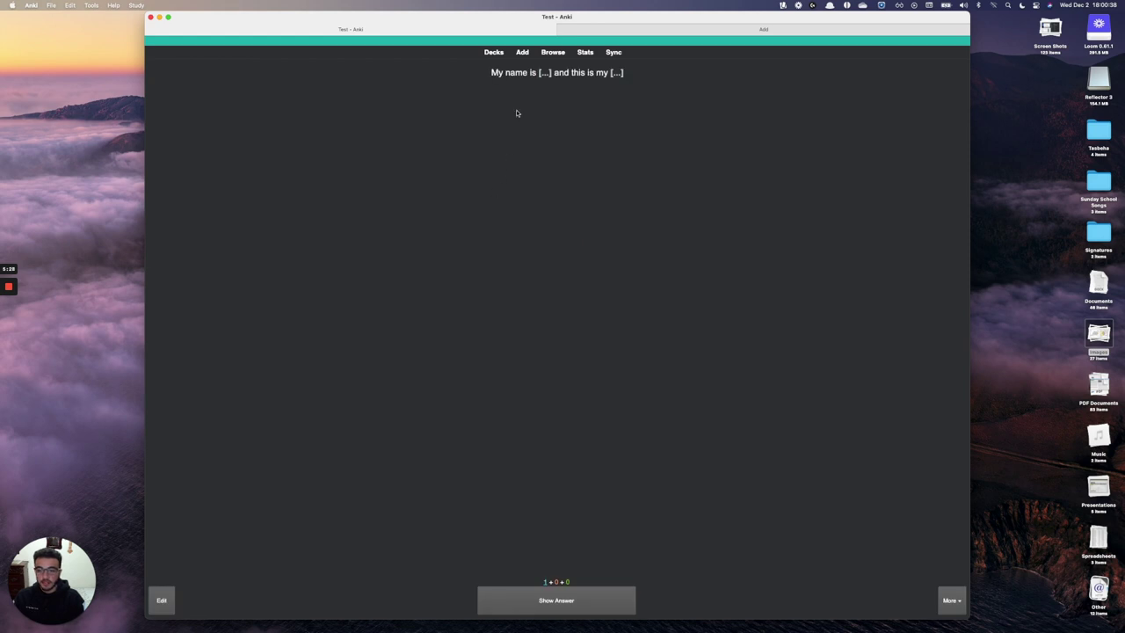
{"action": "key", "text": "space"}
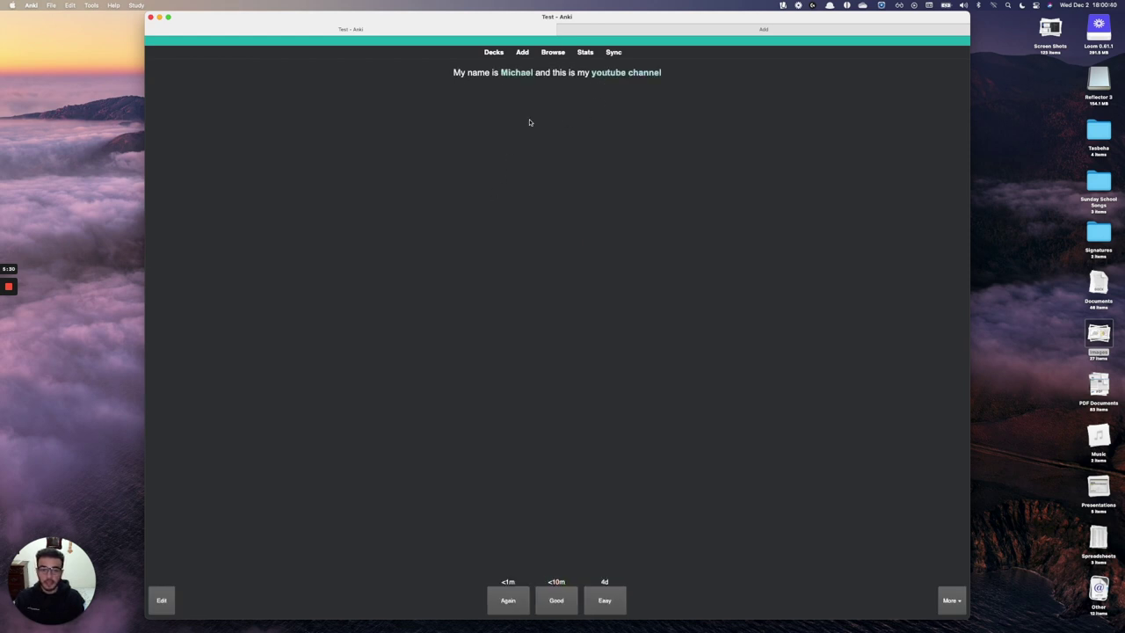
{"action": "left_click", "coordinate": [606, 595]}
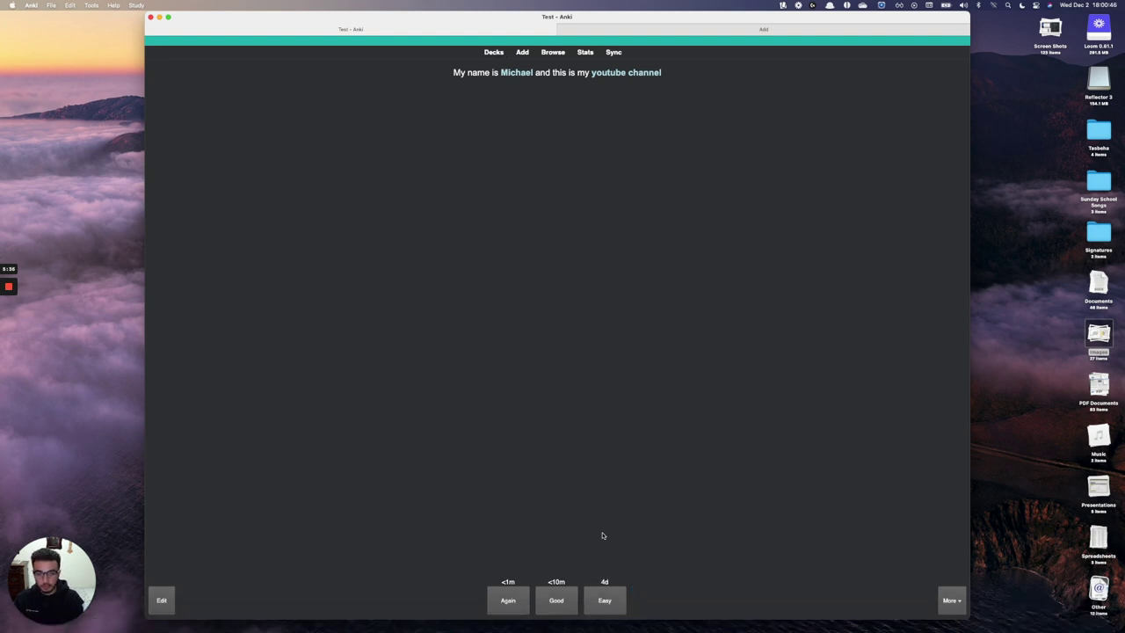
{"action": "left_click", "coordinate": [518, 600]}
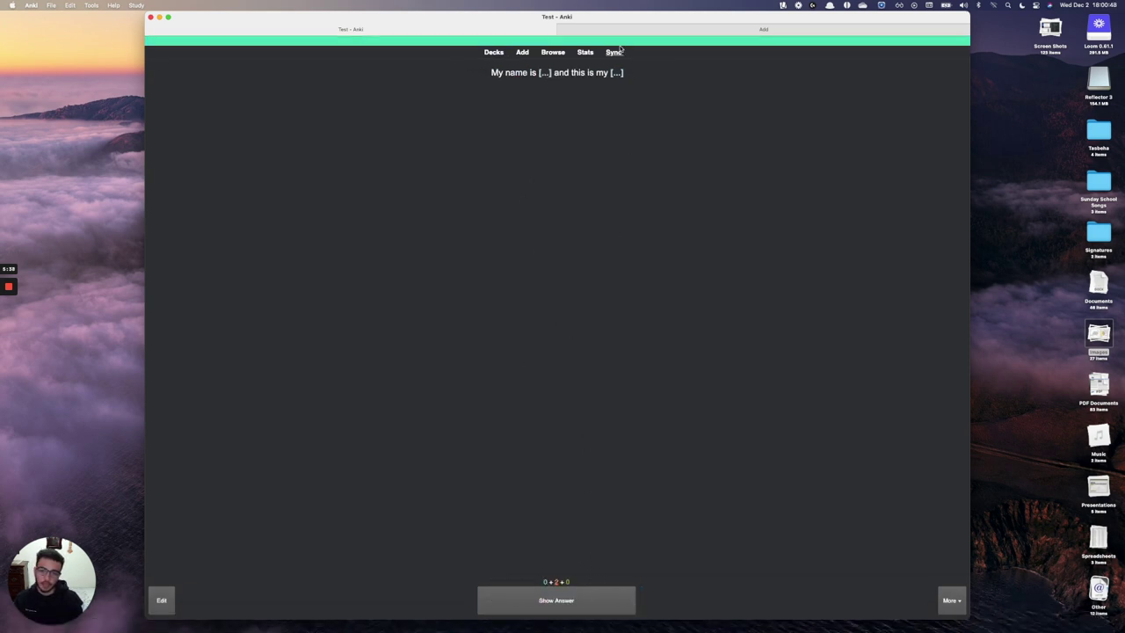
Start another note in the Biology subdeck and set its note type to Image Occlusion Enhanced
{"action": "key", "text": "a"}
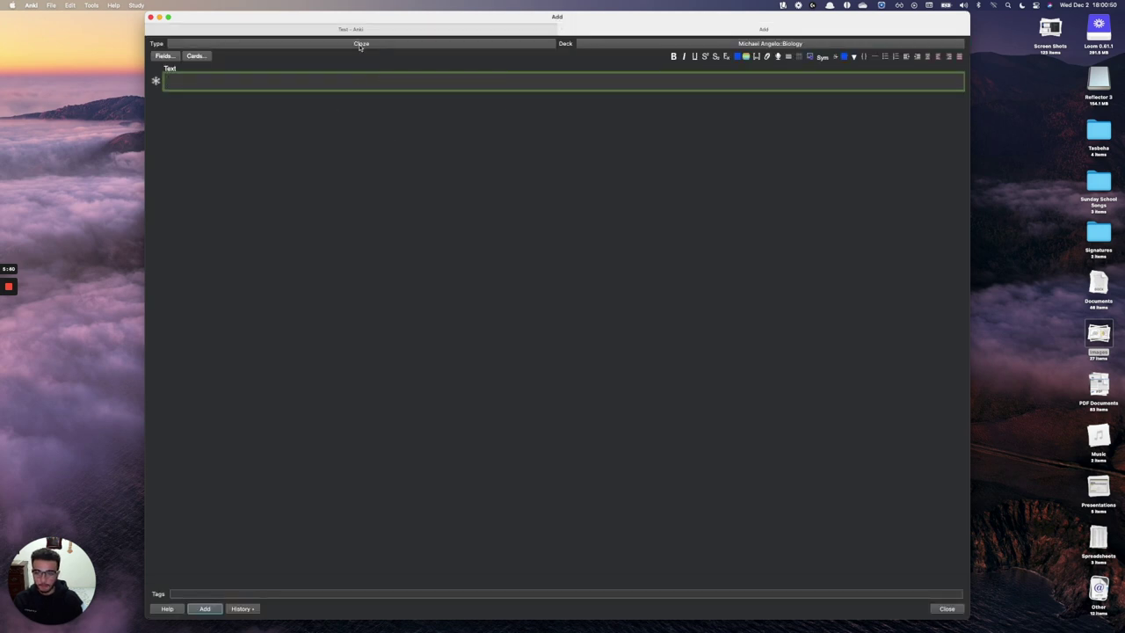
{"action": "left_click", "coordinate": [360, 44]}
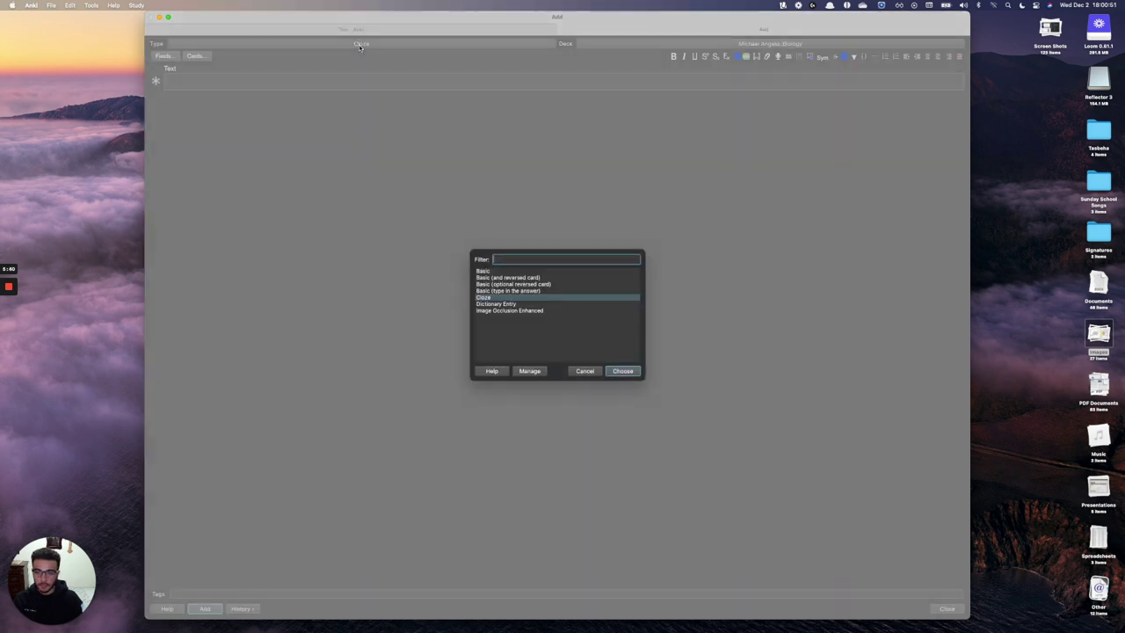
{"action": "left_click", "coordinate": [525, 311]}
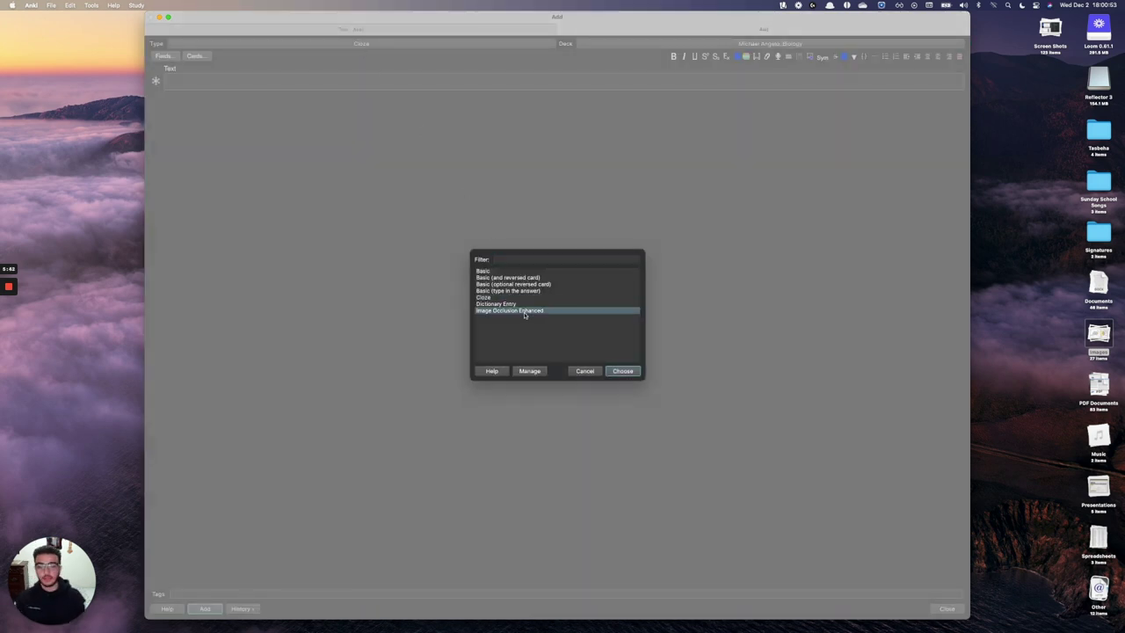
{"action": "left_click", "coordinate": [622, 371]}
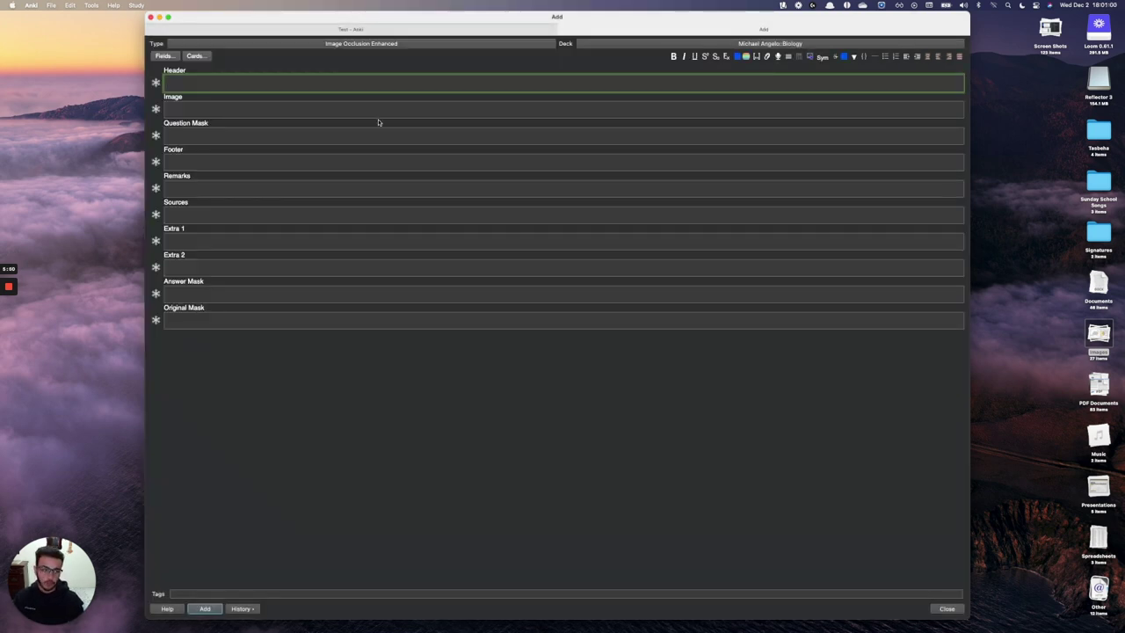
Paste the copied respiratory system diagram into the Header field and open it for image occlusion
{"action": "right_click", "coordinate": [209, 85]}
{"action": "left_click", "coordinate": [198, 84]}
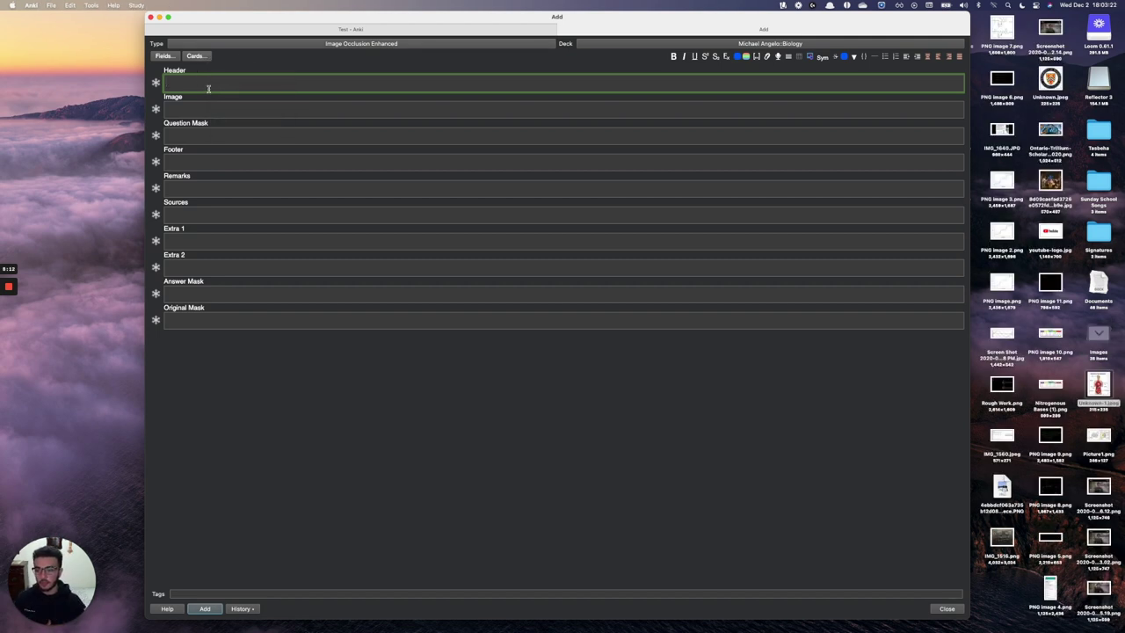
{"action": "key", "text": "super+v"}
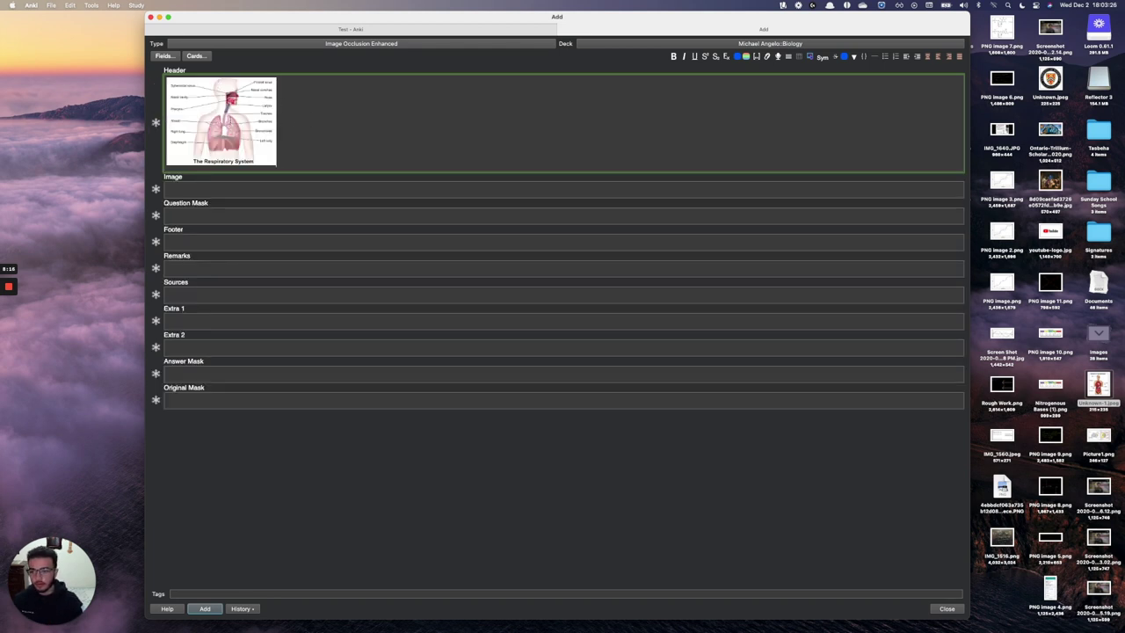
{"action": "left_click", "coordinate": [197, 119]}
{"action": "right_click", "coordinate": [197, 118]}
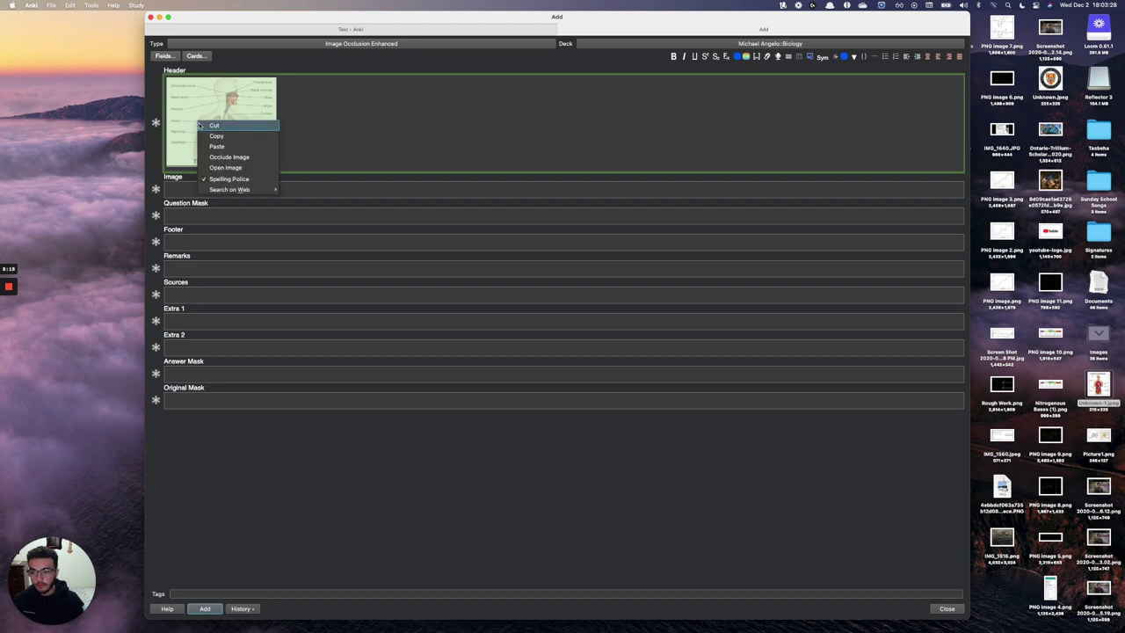
{"action": "left_click", "coordinate": [219, 158]}
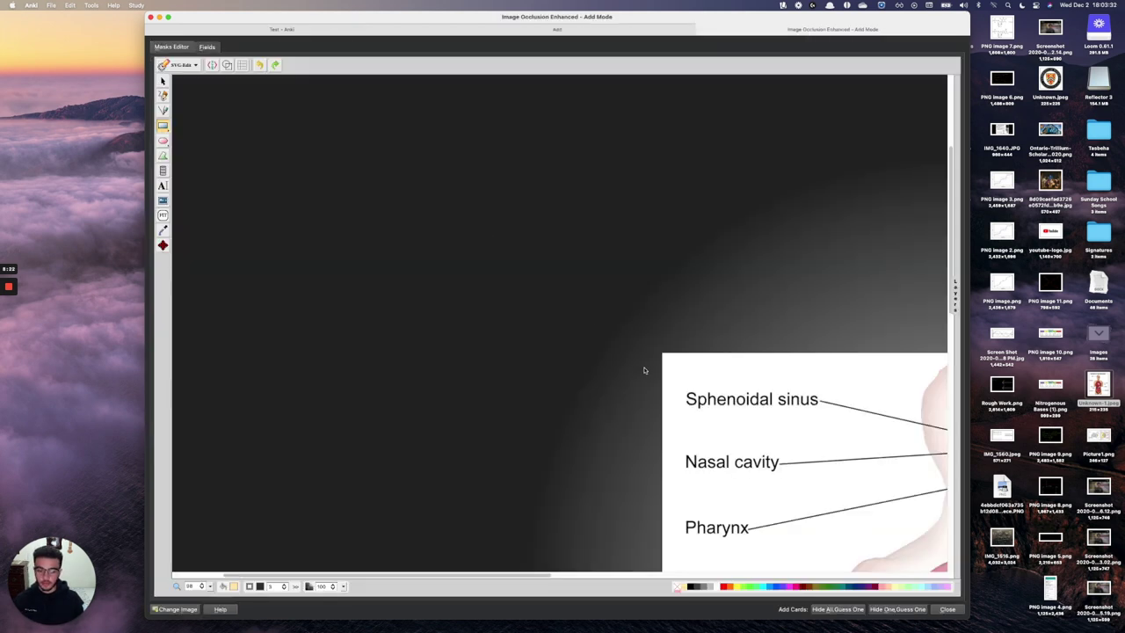
Cover the Sphenoidal sinus, Nasal cavity and Pharynx labels with separate rectangular masks
{"action": "left_click_drag", "start_coordinate": [479, 576], "coordinate": [640, 576]}
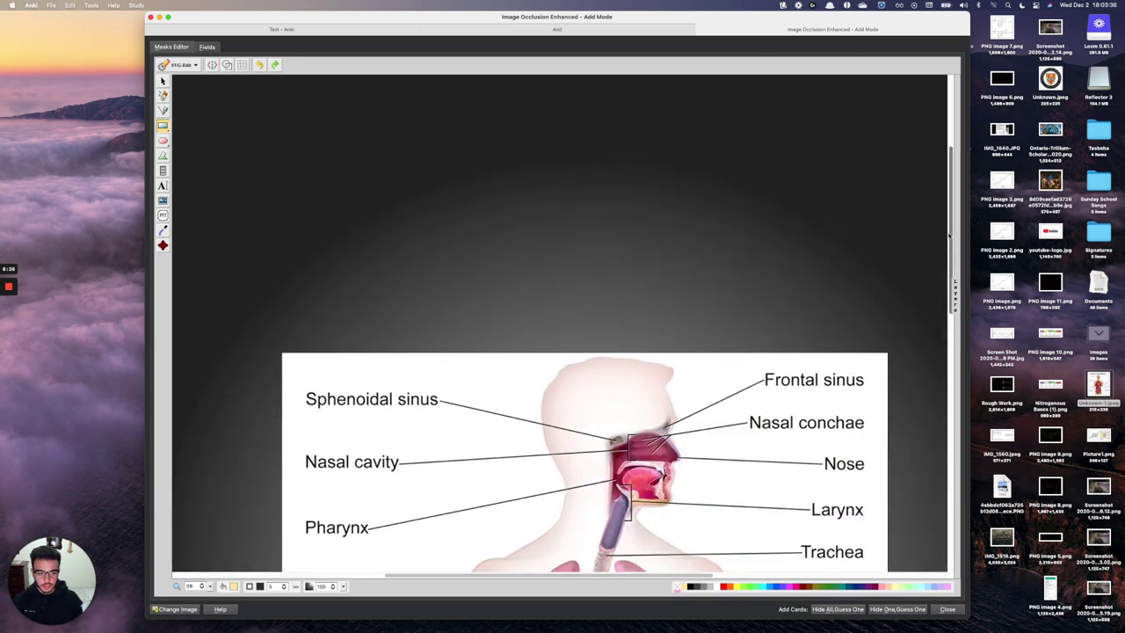
{"action": "scroll", "coordinate": [937, 299], "scroll_direction": "down", "scroll_amount": 8}
{"action": "left_click_drag", "start_coordinate": [301, 123], "coordinate": [440, 167]}
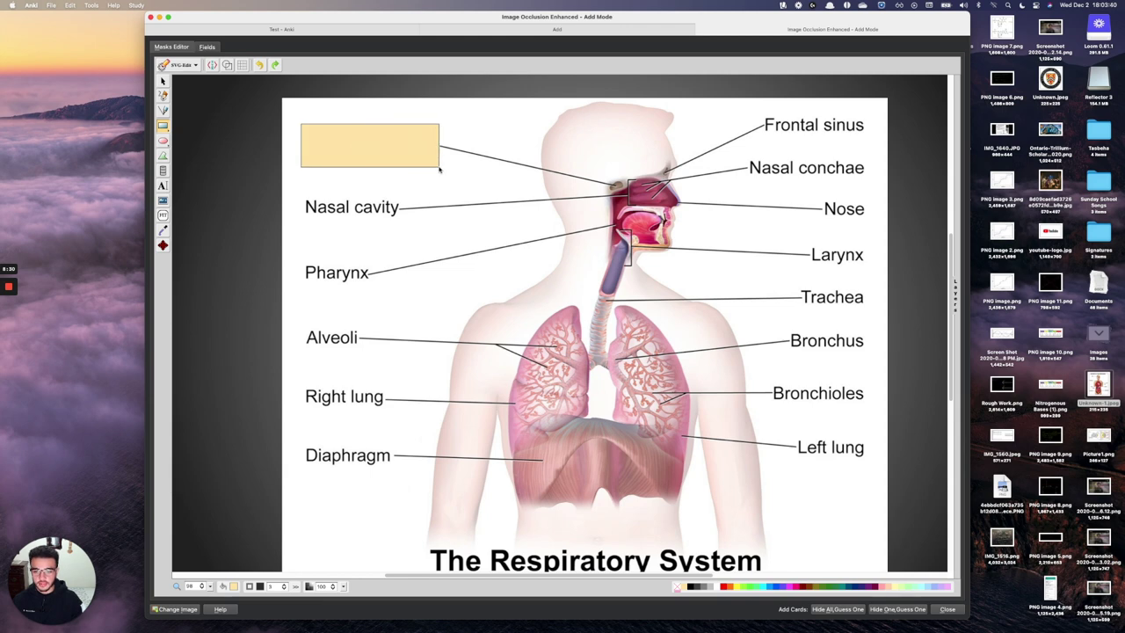
{"action": "left_click_drag", "start_coordinate": [391, 223], "coordinate": [402, 222]}
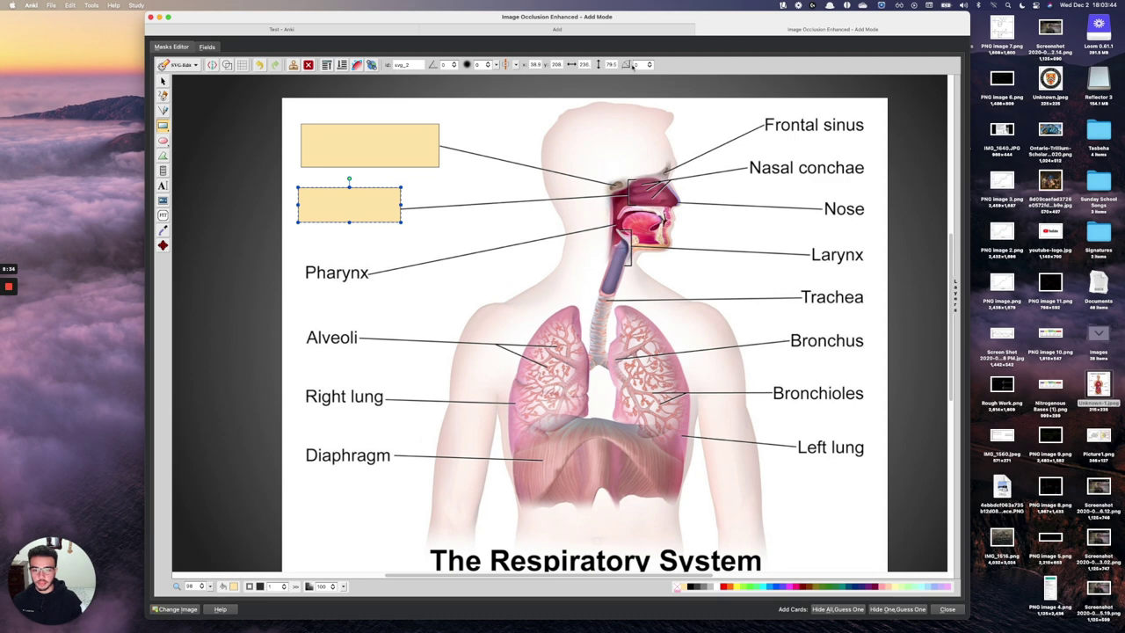
{"action": "left_click_drag", "start_coordinate": [295, 253], "coordinate": [372, 288]}
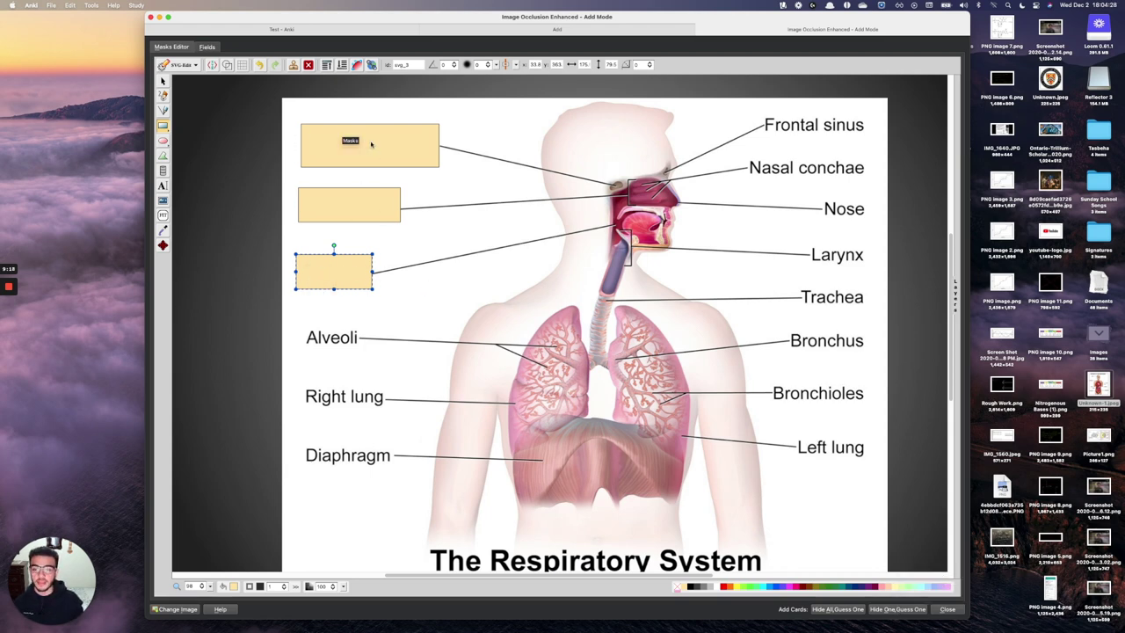
Create the occlusion cards in Hide All, Guess One mode, then close the note entry window and discard its remaining input
{"action": "left_click", "coordinate": [842, 610]}
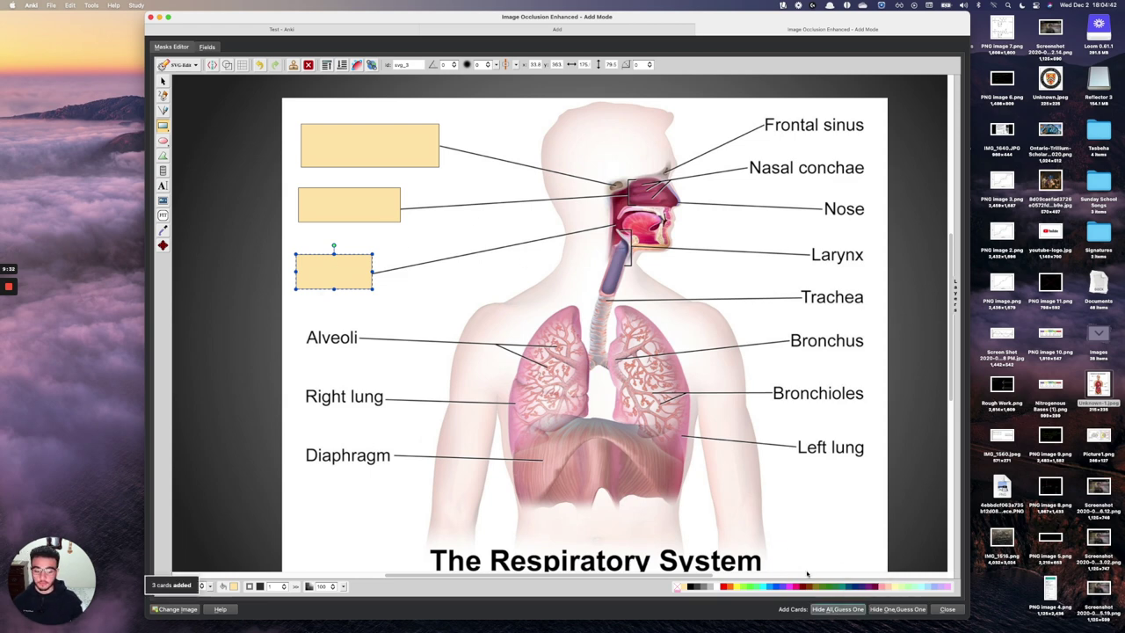
{"action": "left_click", "coordinate": [561, 29]}
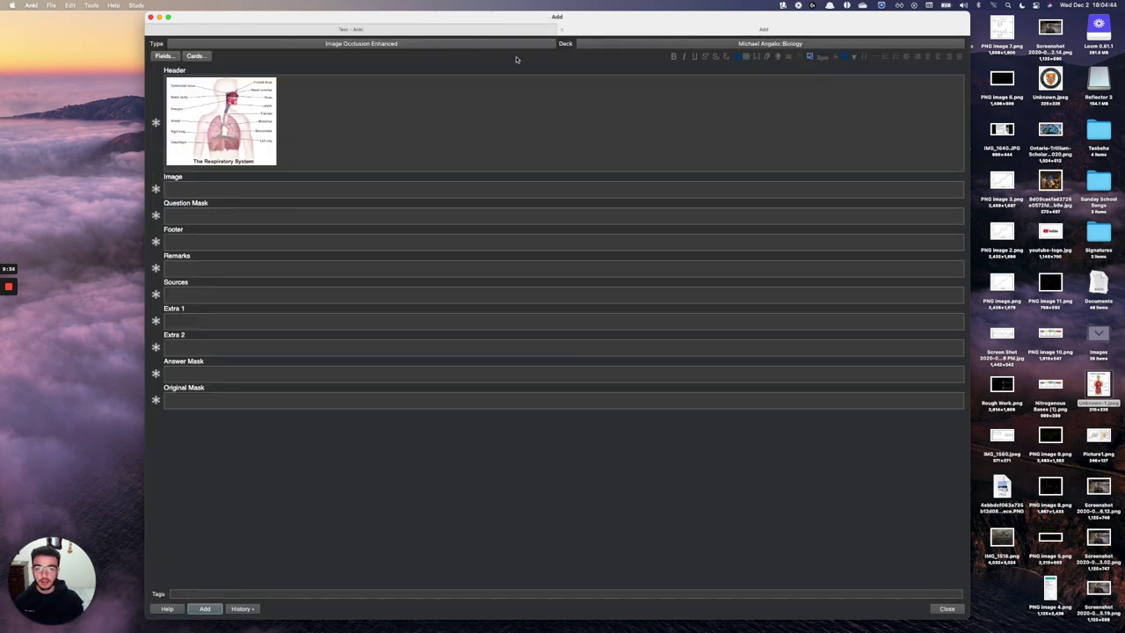
{"action": "key", "text": "Escape"}
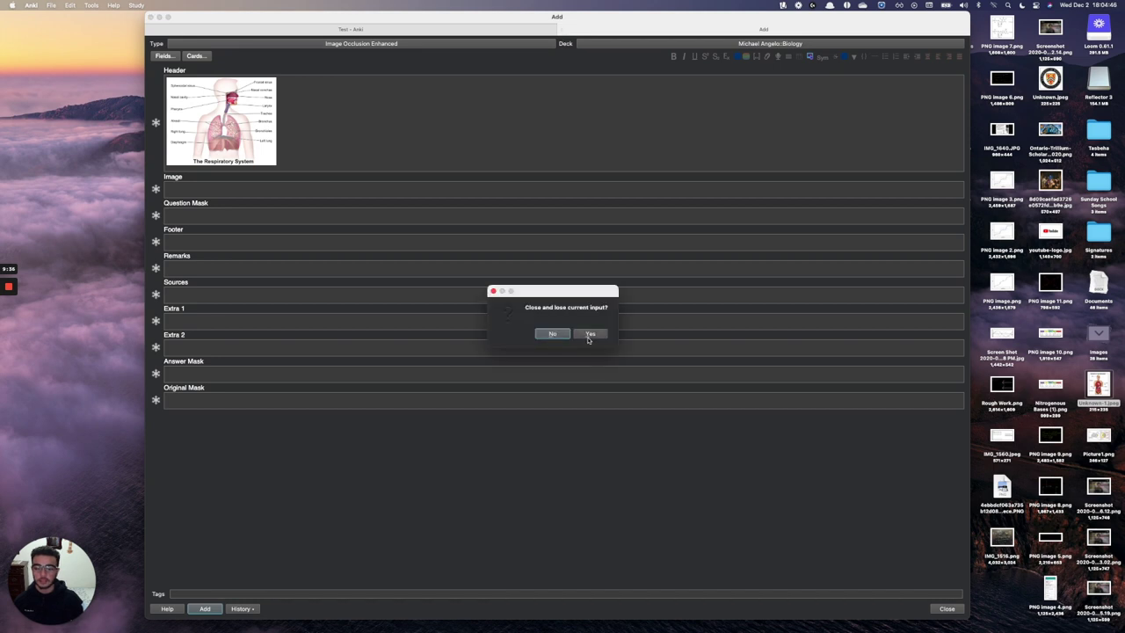
{"action": "left_click", "coordinate": [589, 335]}
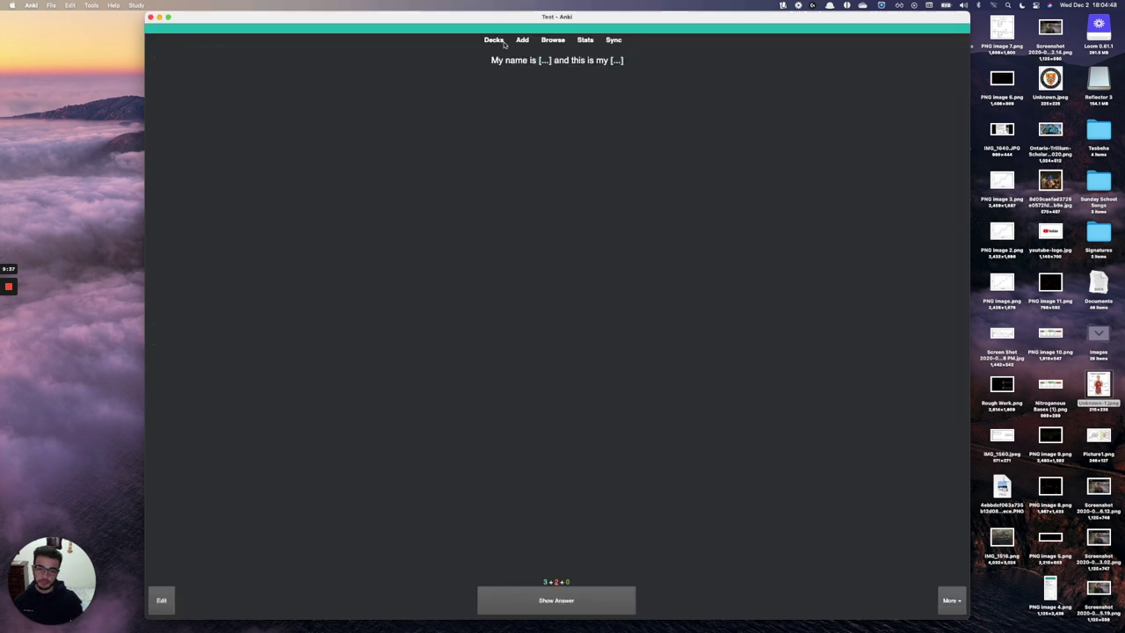
Restart studying from the Biology deck overview, reveal the Cloze card's answer, and rate it Easy
{"action": "left_click", "coordinate": [494, 41]}
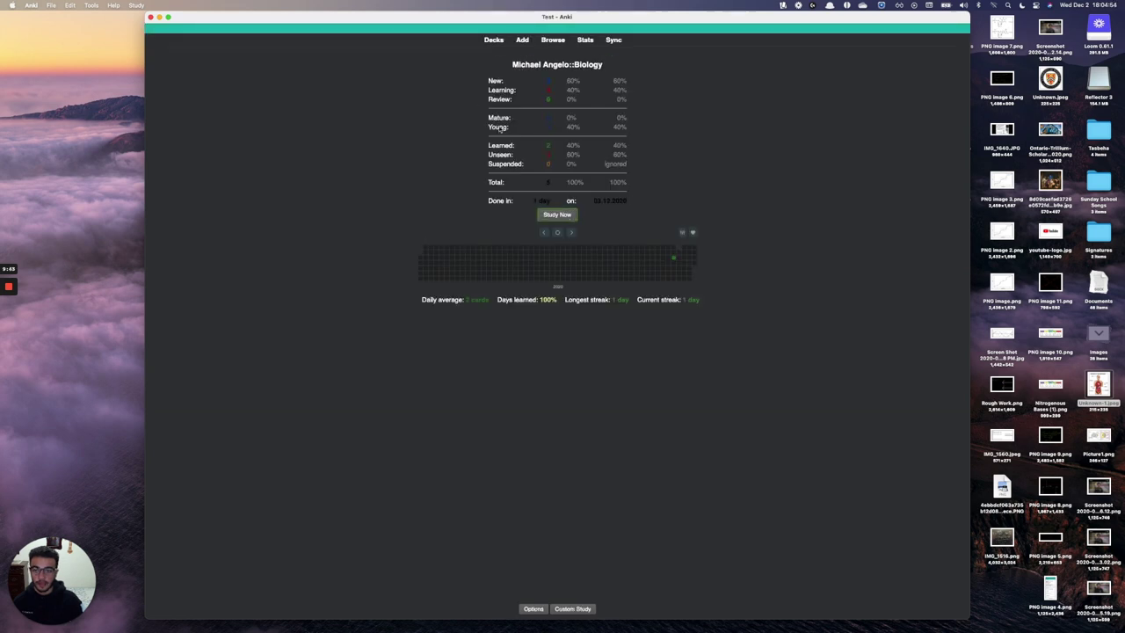
{"action": "left_click", "coordinate": [569, 218]}
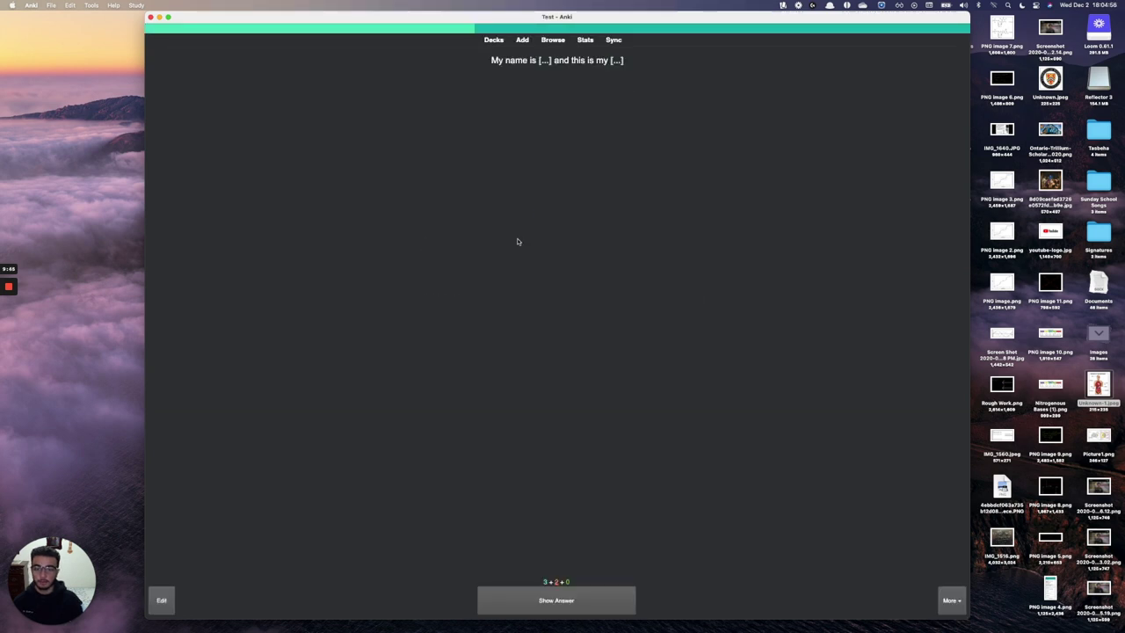
{"action": "left_click", "coordinate": [541, 599]}
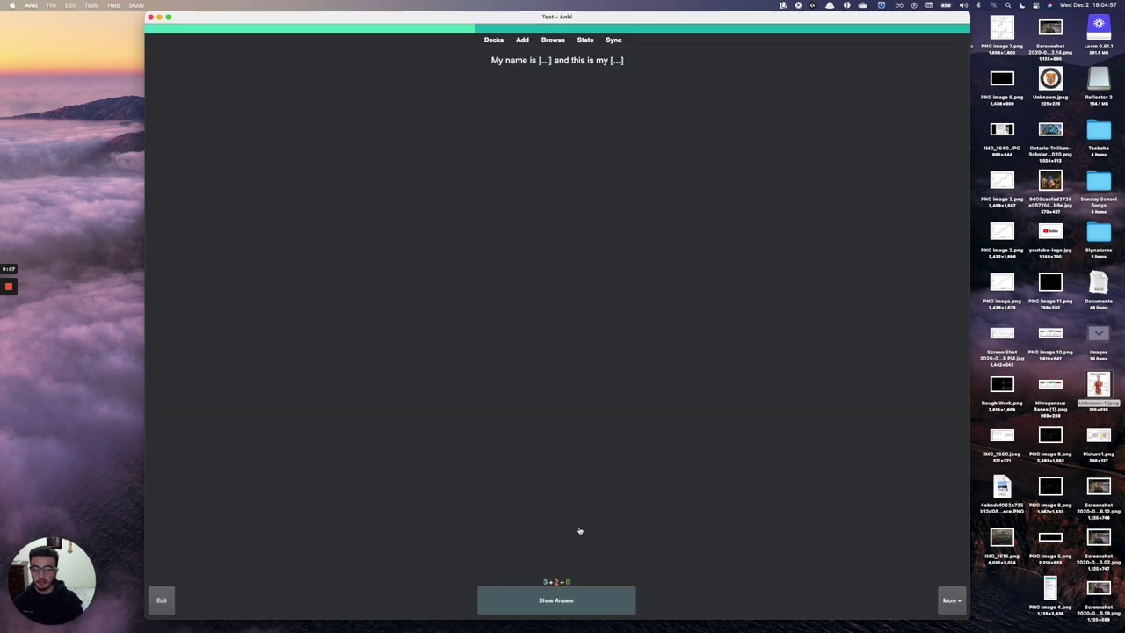
{"action": "left_click", "coordinate": [603, 601]}
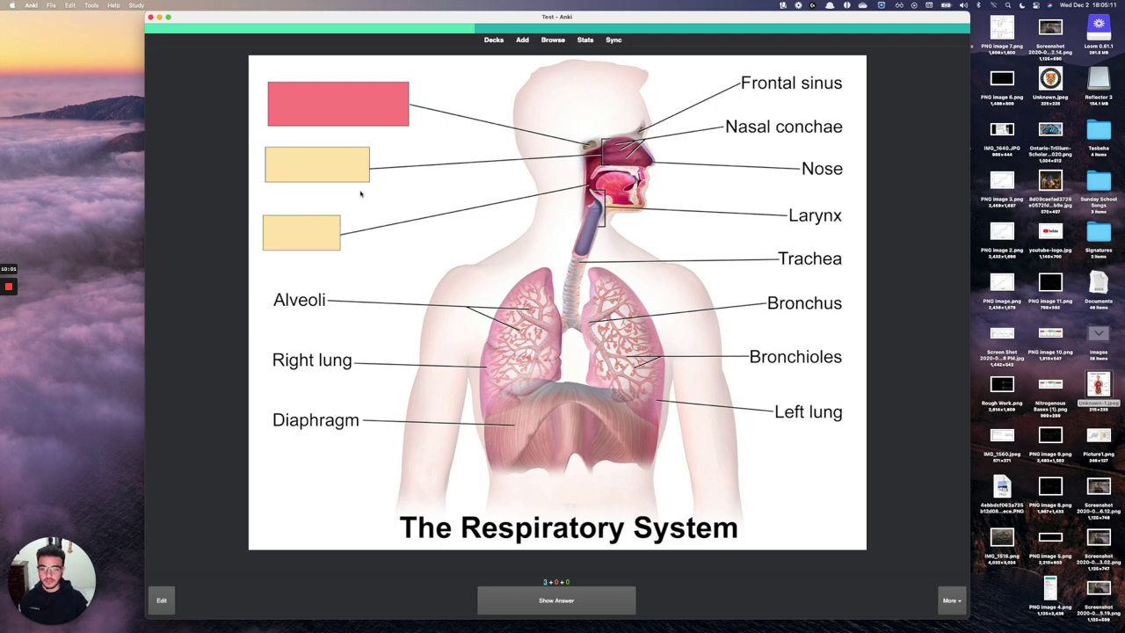
Study the three image occlusion cards, rating Sphenoidal sinus Easy and the other two Good, and return to the deck list
{"action": "left_click", "coordinate": [539, 596]}
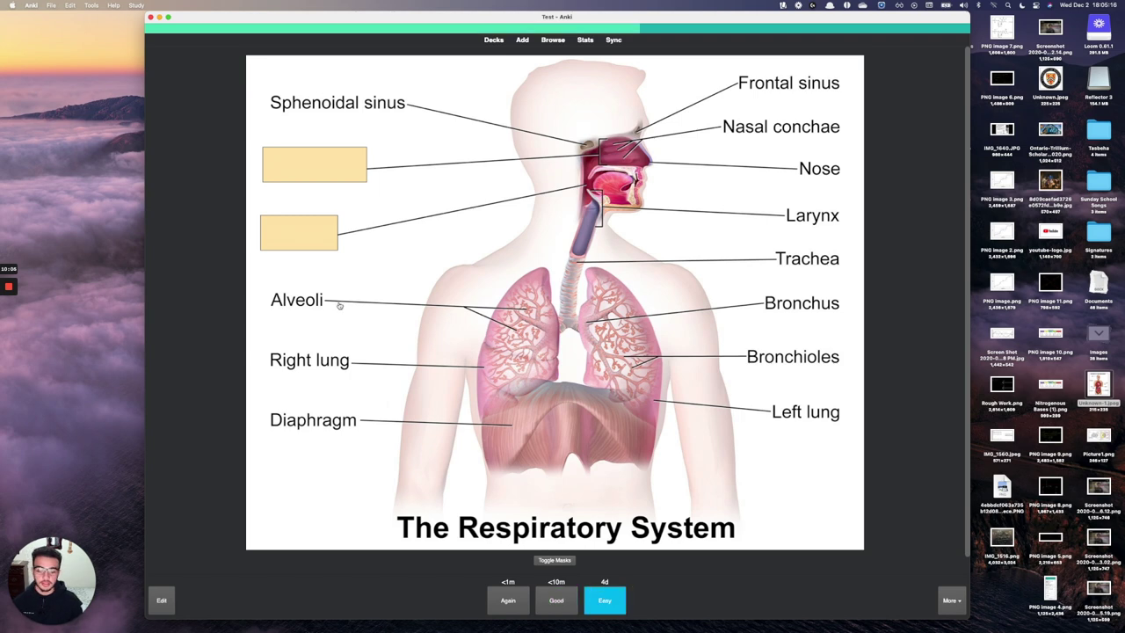
{"action": "key", "text": "space"}
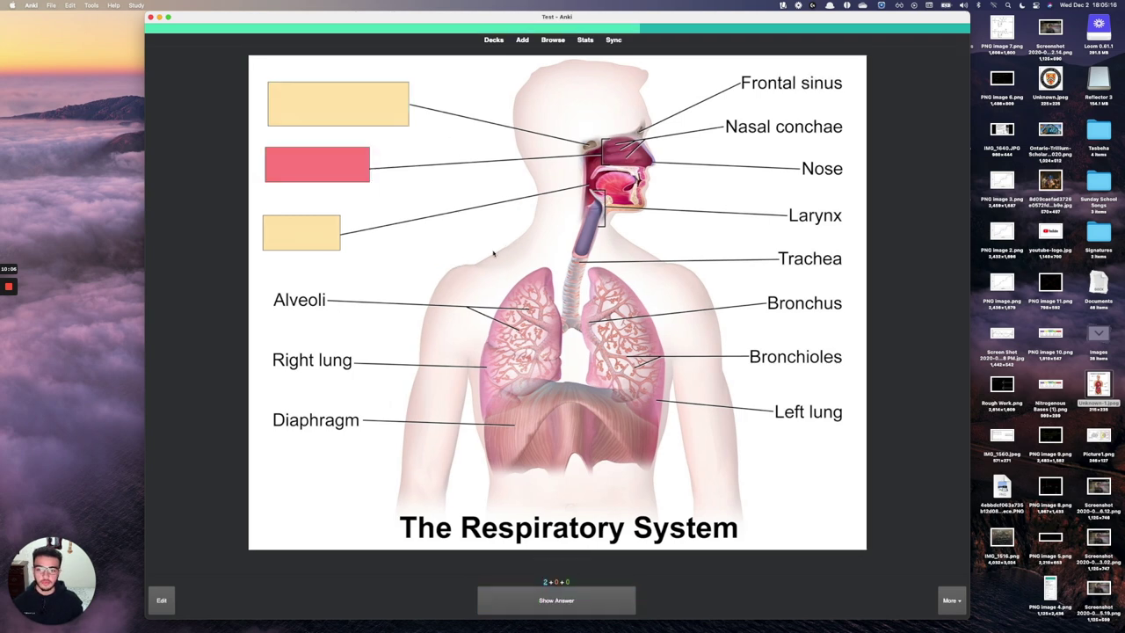
{"action": "left_click", "coordinate": [543, 601]}
{"action": "left_click", "coordinate": [558, 600]}
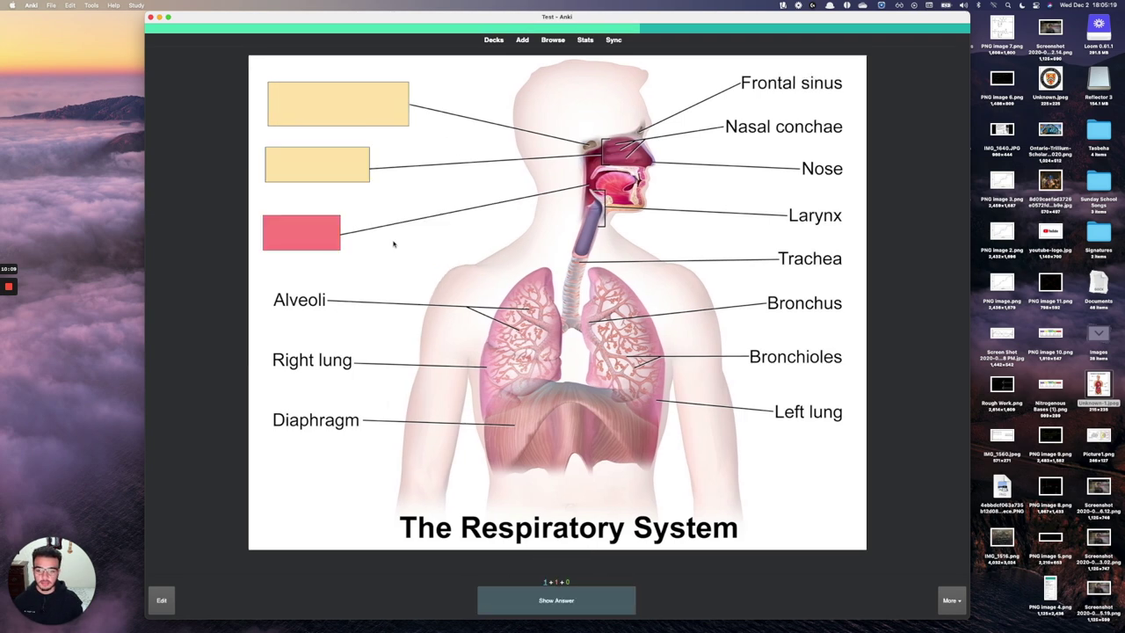
{"action": "left_click", "coordinate": [554, 597]}
{"action": "left_click", "coordinate": [555, 596]}
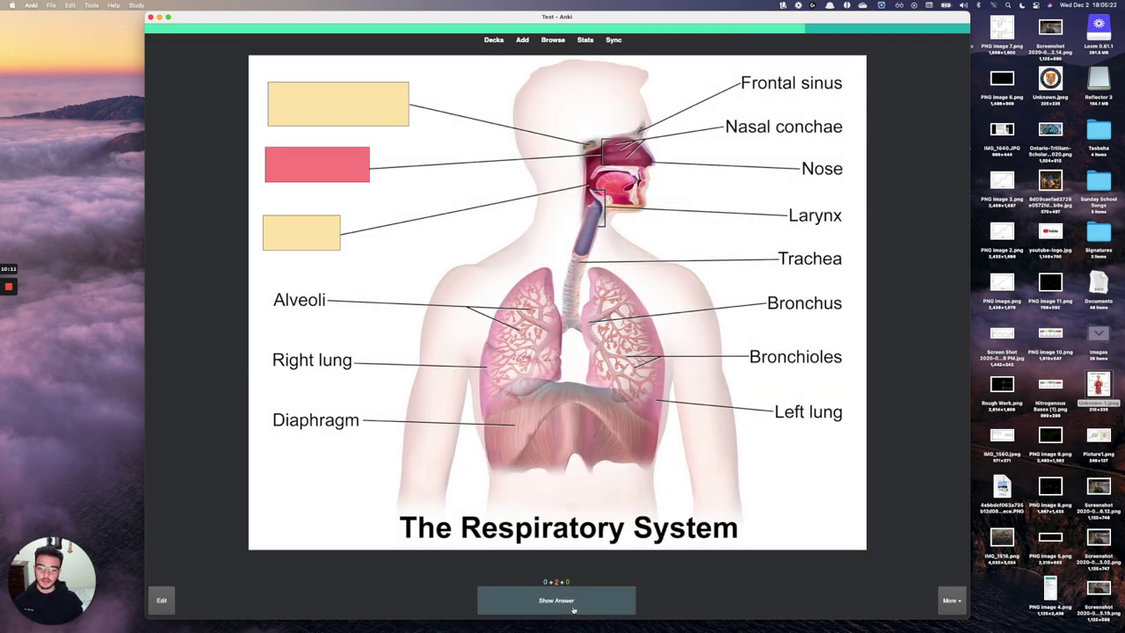
{"action": "left_click", "coordinate": [490, 41]}
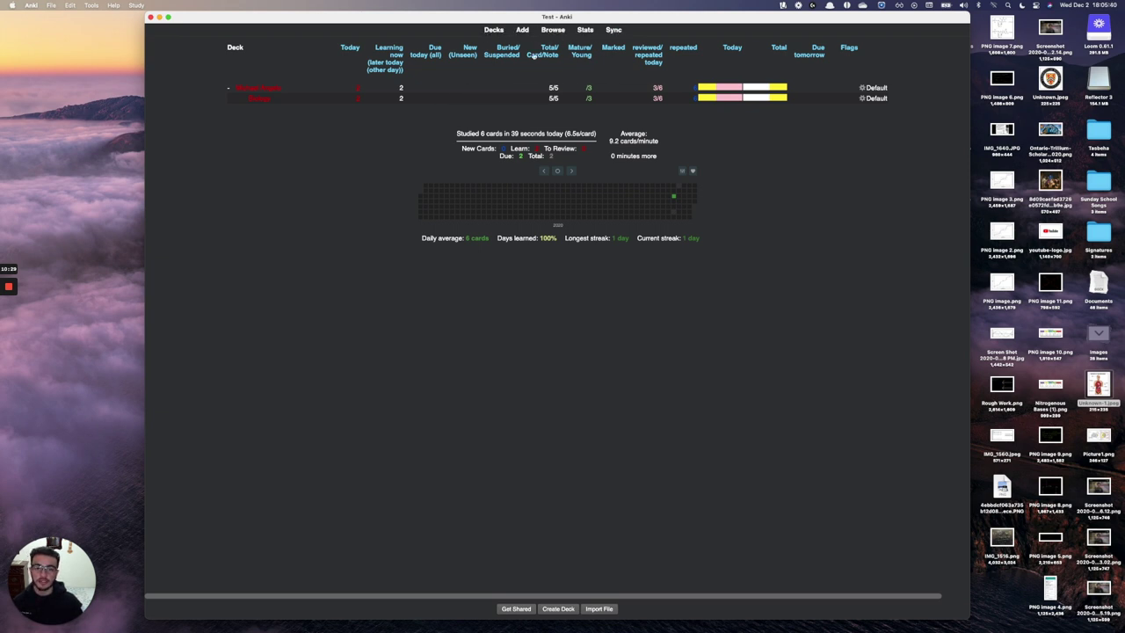
Open the card browser and examine the cards listed under each note type, from Basic to Image Occlusion Enhanced
{"action": "key", "text": "b"}
{"action": "left_click", "coordinate": [181, 64]}
{"action": "left_click", "coordinate": [196, 95]}
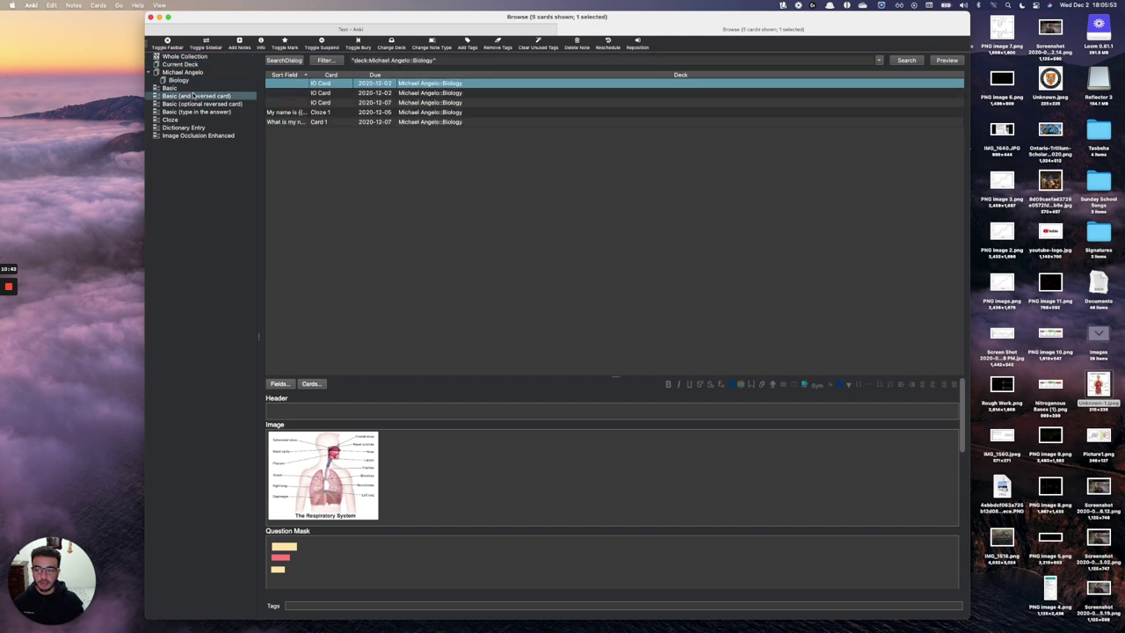
{"action": "left_click", "coordinate": [197, 136]}
{"action": "left_click", "coordinate": [183, 128]}
{"action": "left_click", "coordinate": [169, 120]}
{"action": "left_click", "coordinate": [196, 111]}
{"action": "left_click", "coordinate": [202, 104]}
{"action": "left_click", "coordinate": [194, 96]}
{"action": "left_click", "coordinate": [193, 88]}
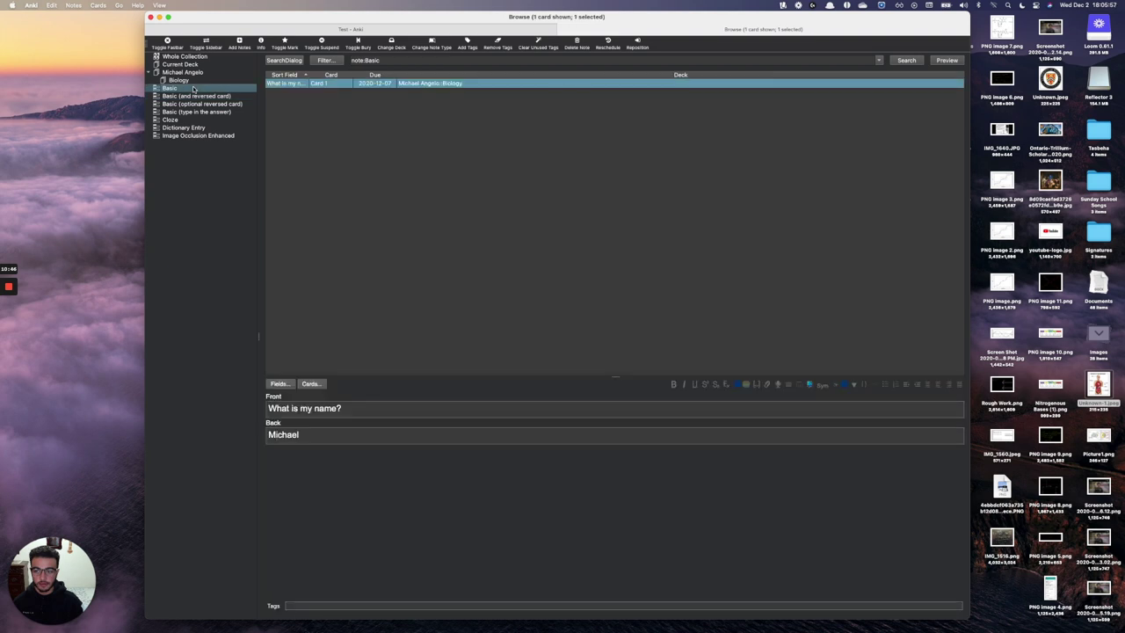
{"action": "left_click", "coordinate": [191, 135]}
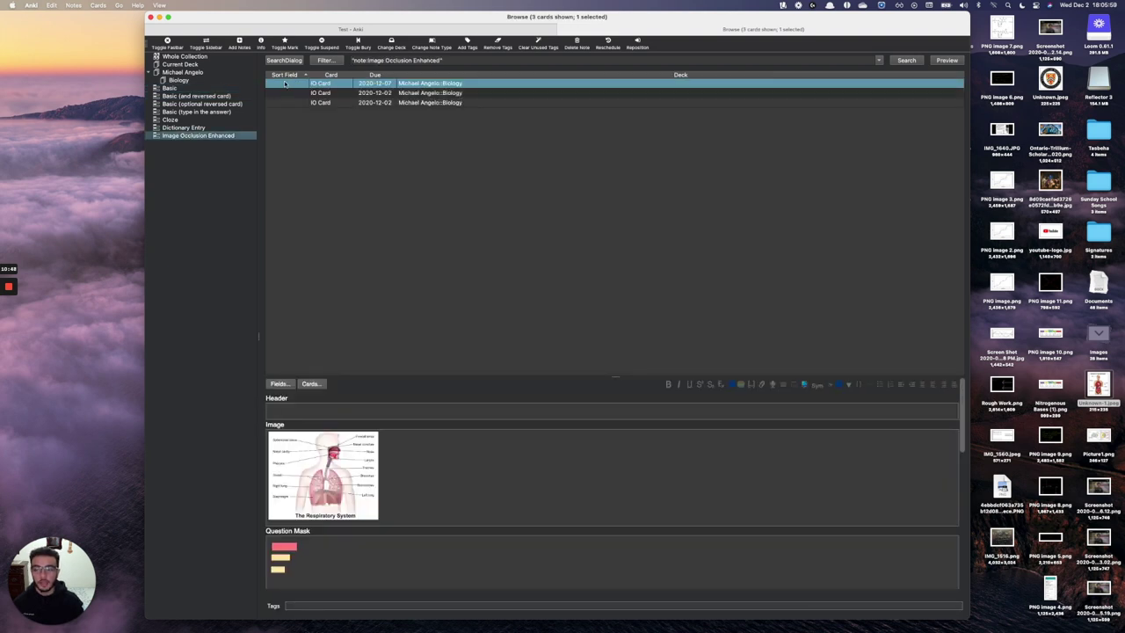
Examine the second and third image occlusion cards, and show the card of the Cloze note type
{"action": "left_click", "coordinate": [300, 93]}
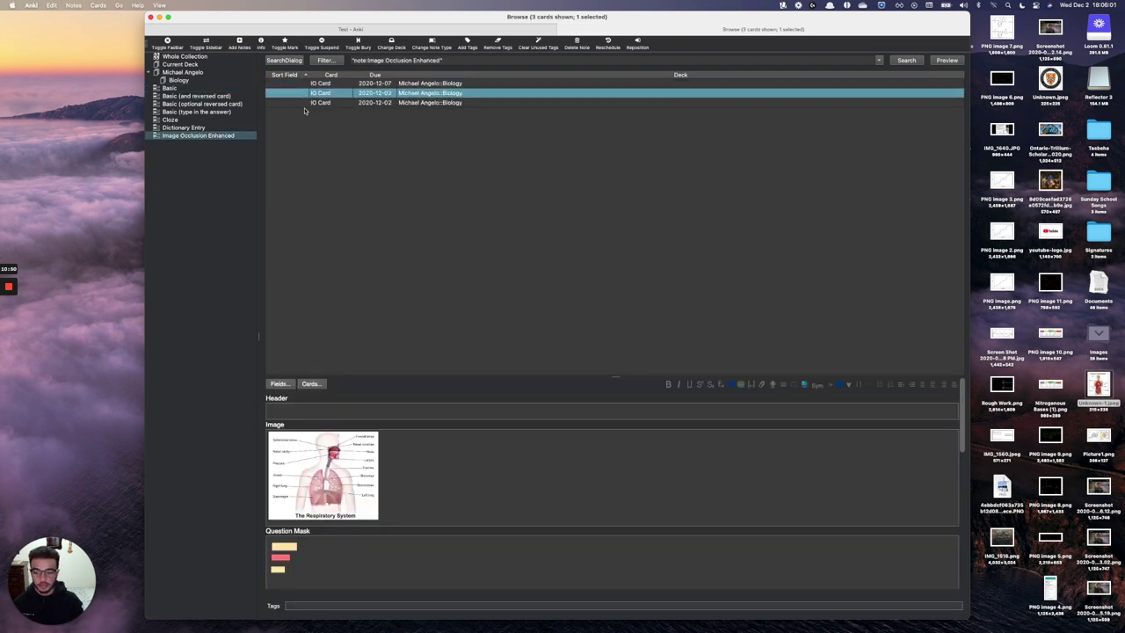
{"action": "left_click", "coordinate": [305, 103]}
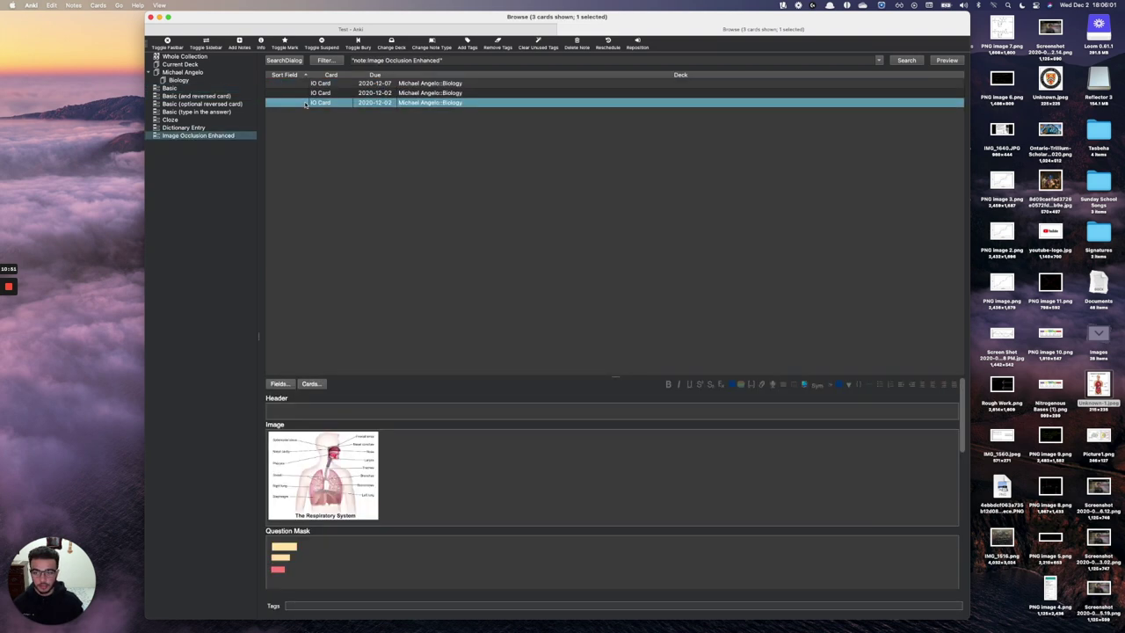
{"action": "left_click", "coordinate": [192, 119]}
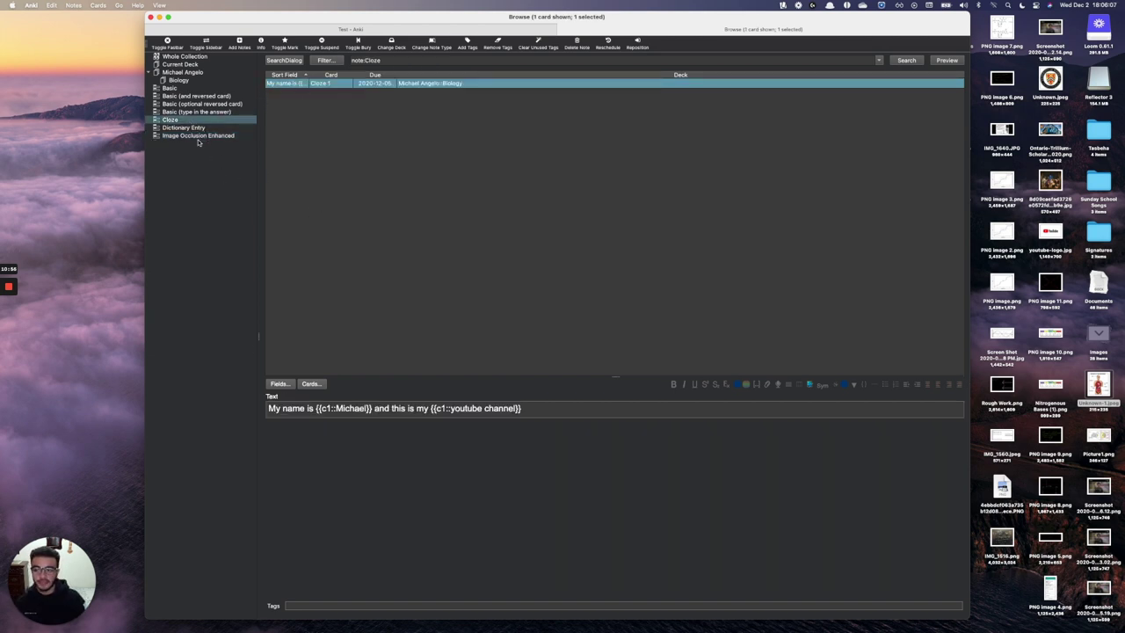
List the Biology subdeck's cards and look through the image occlusion and Cloze cards in it
{"action": "left_click", "coordinate": [192, 80]}
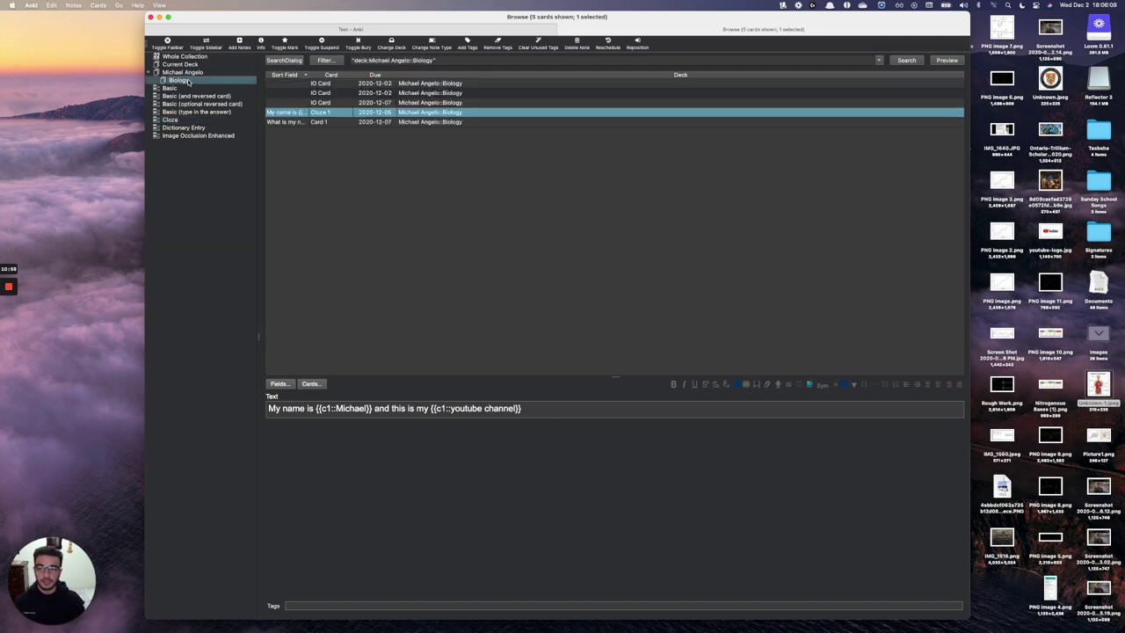
{"action": "left_click", "coordinate": [324, 83]}
{"action": "key", "text": "Down"}
{"action": "key", "text": "Down"}
{"action": "key", "text": "Down"}
{"action": "key", "text": "Down"}
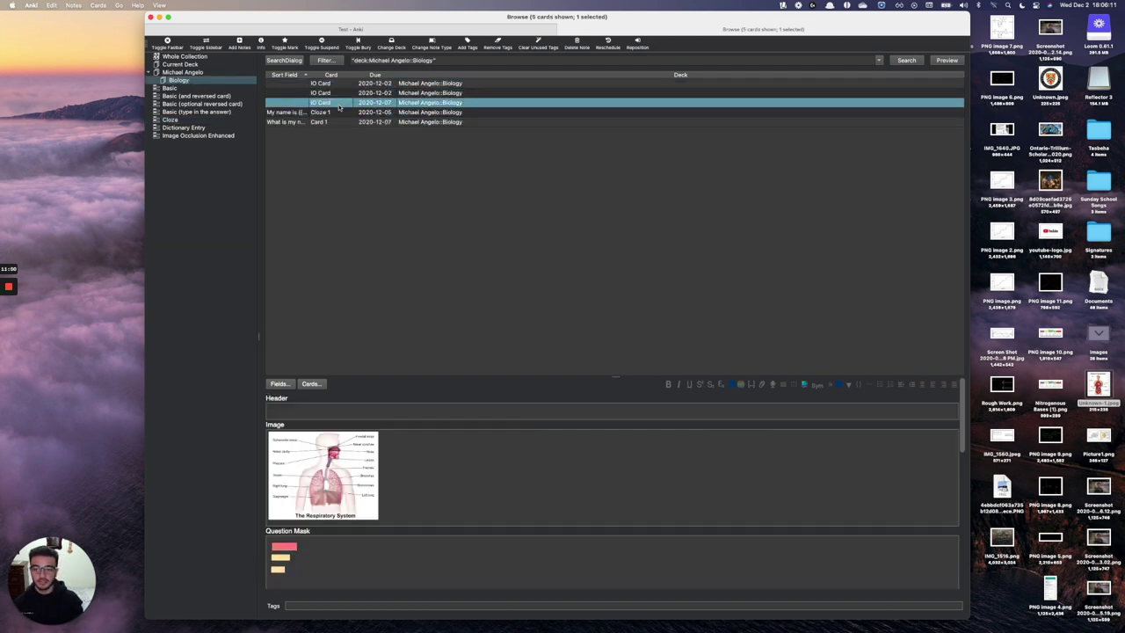
{"action": "left_click", "coordinate": [342, 116]}
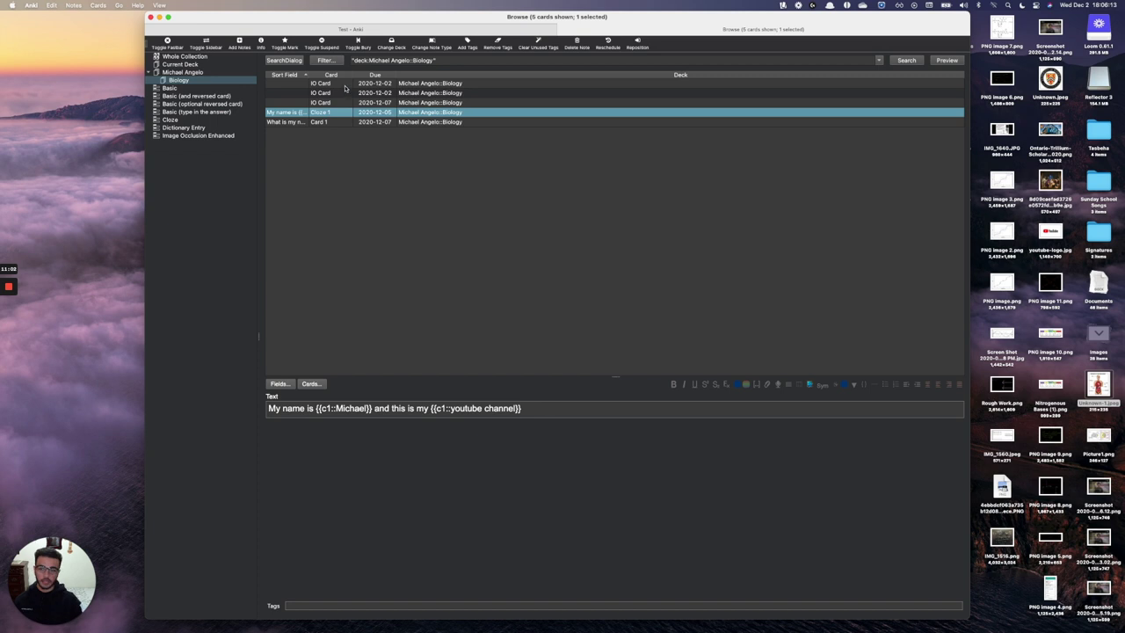
Try to reschedule the first image occlusion card into the review queue with an interval of 1 to 3 days
{"action": "left_click", "coordinate": [346, 85]}
{"action": "right_click", "coordinate": [345, 86]}
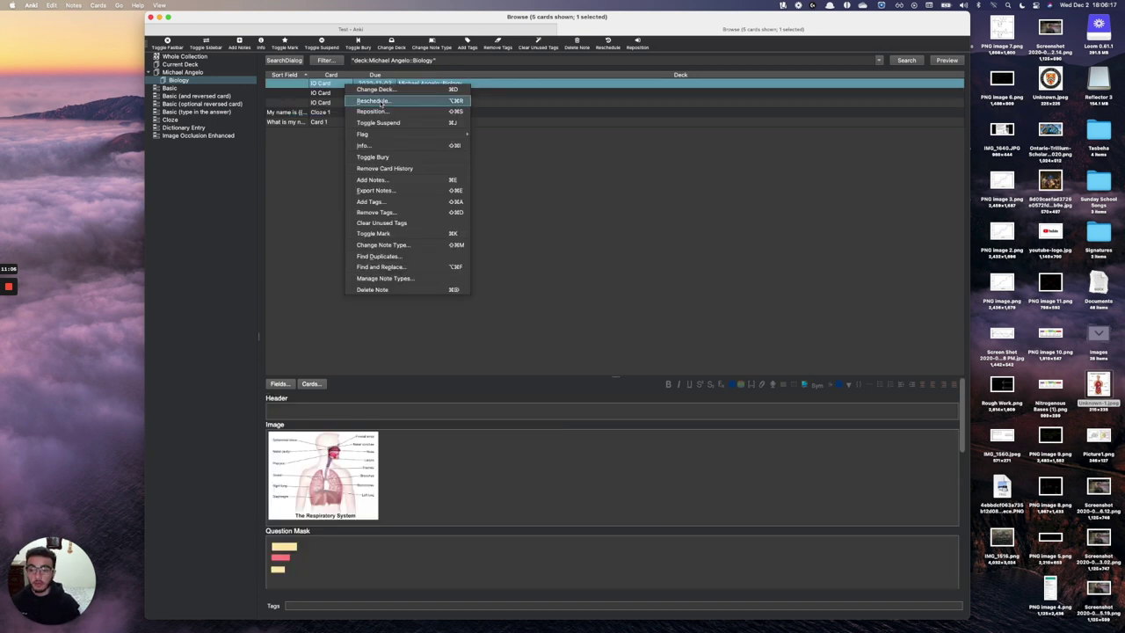
{"action": "left_click", "coordinate": [421, 100]}
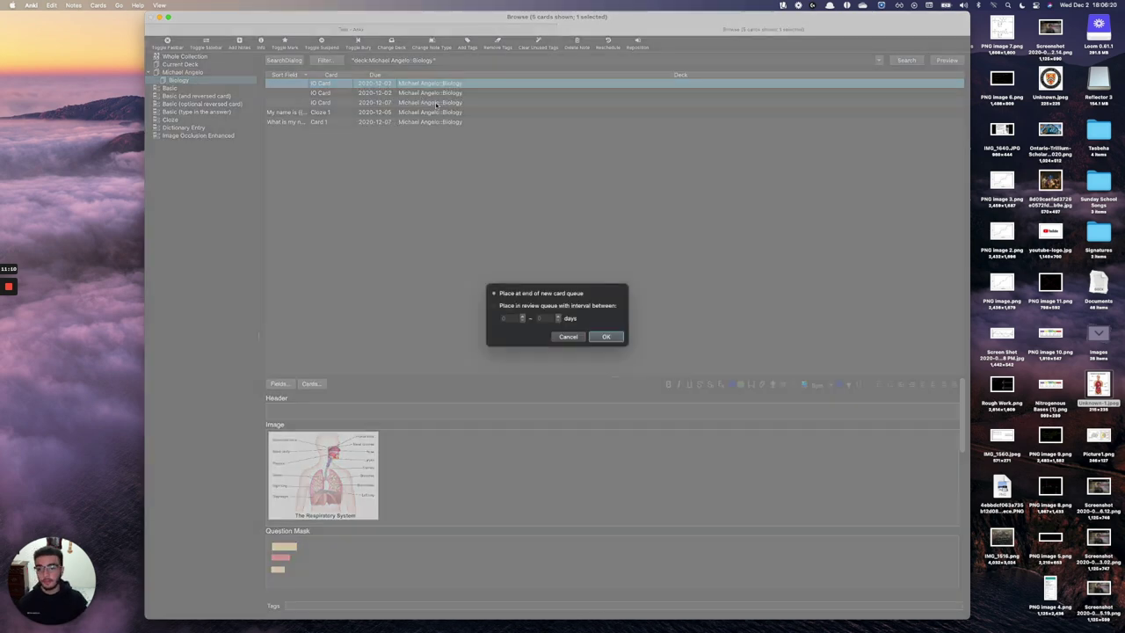
{"action": "double_click", "coordinate": [512, 319]}
{"action": "double_click", "coordinate": [548, 318]}
{"action": "type", "text": "3"}
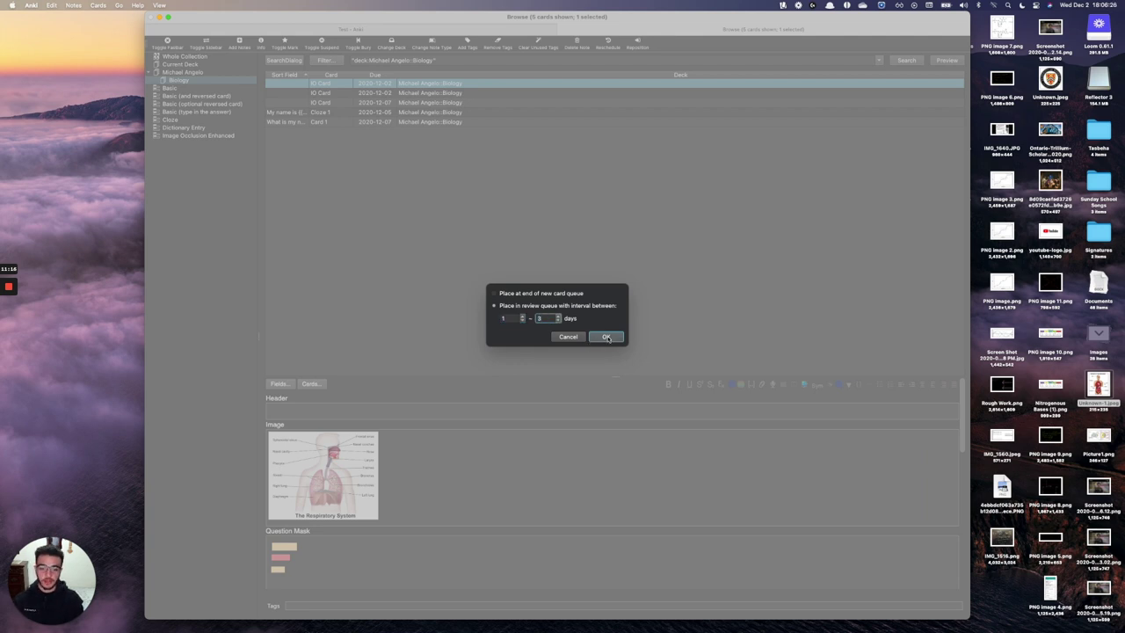
{"action": "left_click", "coordinate": [606, 338]}
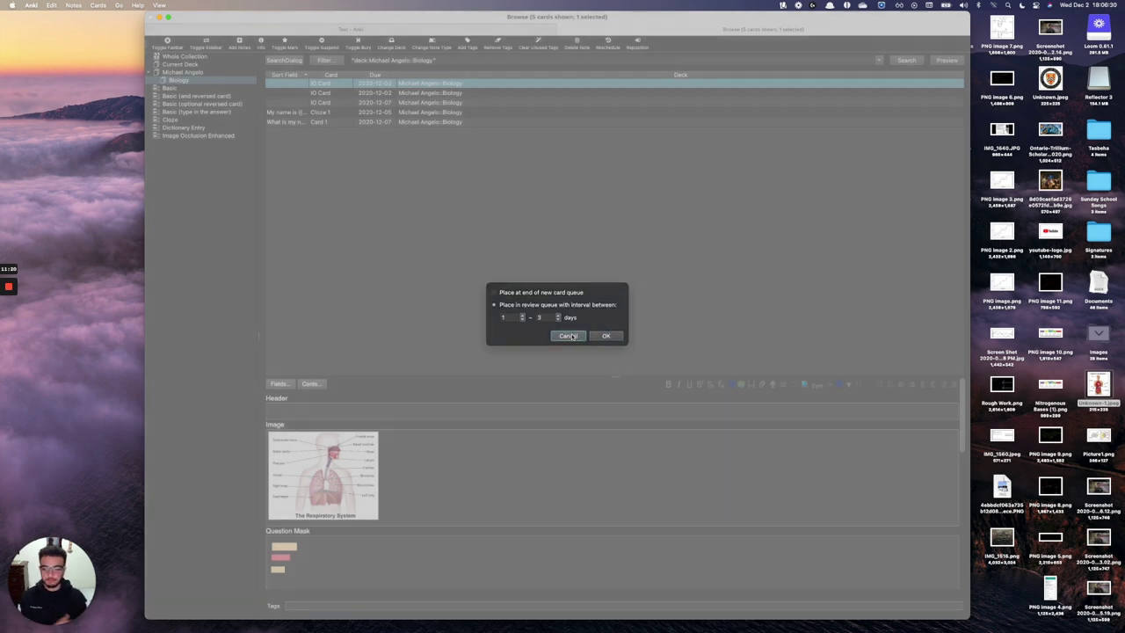
{"action": "left_click", "coordinate": [569, 337]}
Look at the repositioning settings for the first image occlusion card and dismiss them without applying anything
{"action": "right_click", "coordinate": [347, 86]}
{"action": "left_click", "coordinate": [369, 114]}
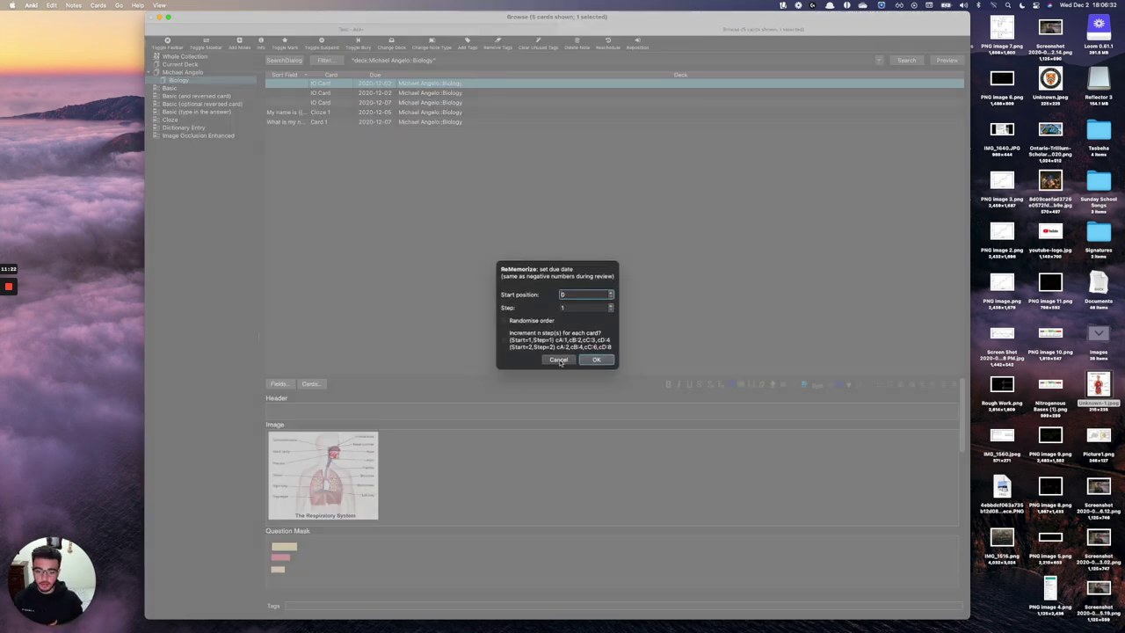
{"action": "left_click", "coordinate": [560, 361]}
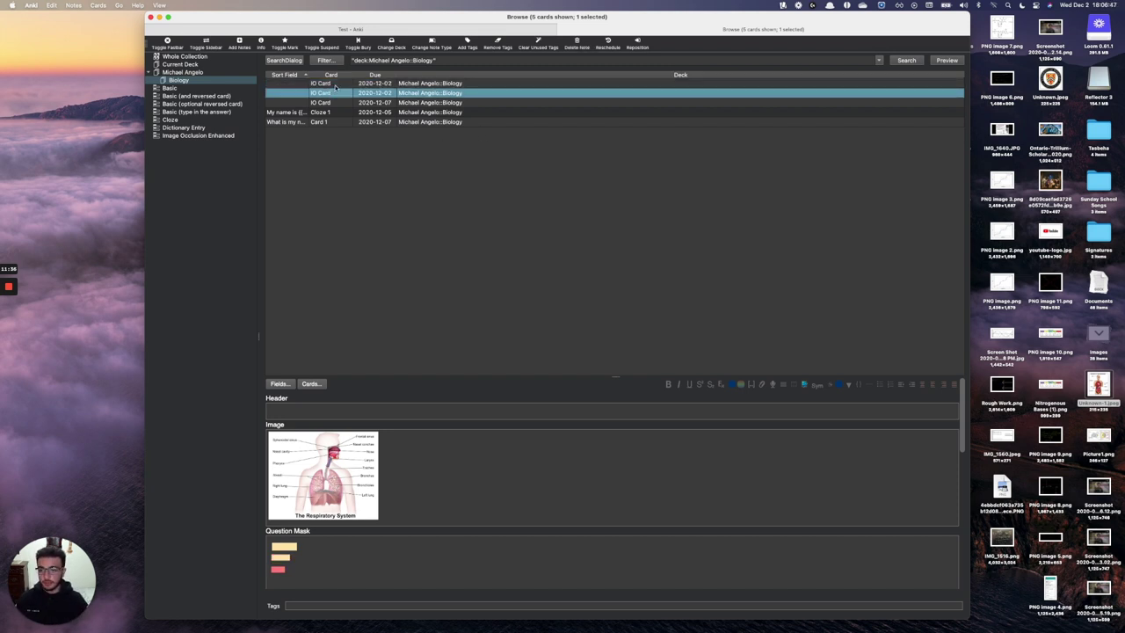
Move the first image occlusion card from Biology into a new Anatomy subdeck under the same parent deck
{"action": "right_click", "coordinate": [339, 85]}
{"action": "left_click", "coordinate": [361, 91]}
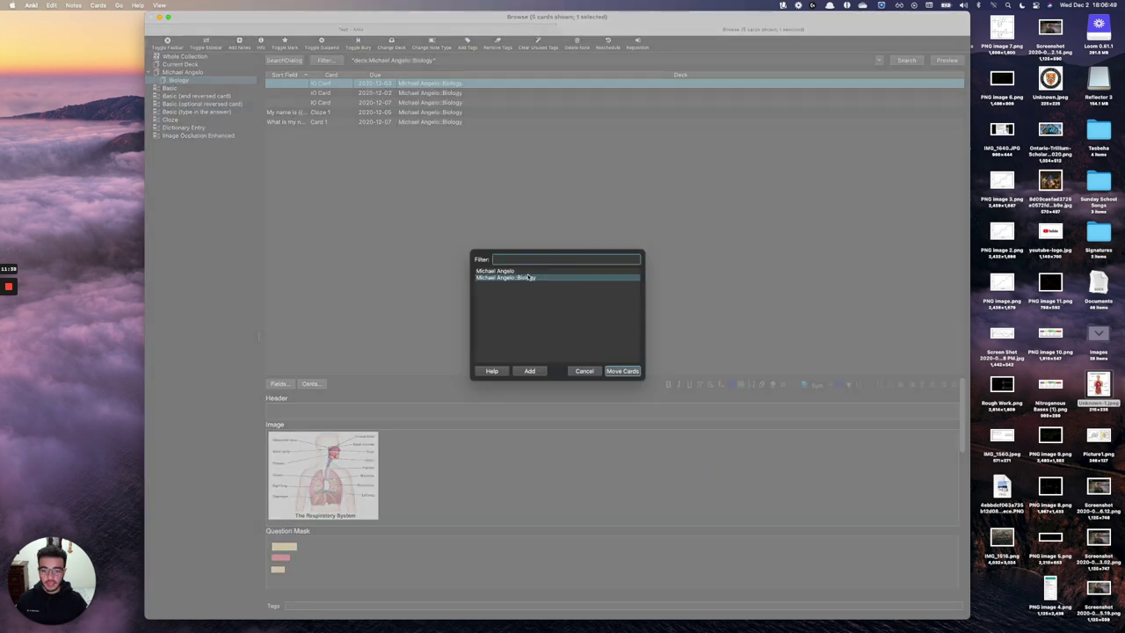
{"action": "left_click", "coordinate": [530, 371]}
{"action": "left_click", "coordinate": [578, 313]}
{"action": "key", "text": "BackSpace"}
{"action": "key", "text": "BackSpace"}
{"action": "key", "text": "BackSpace"}
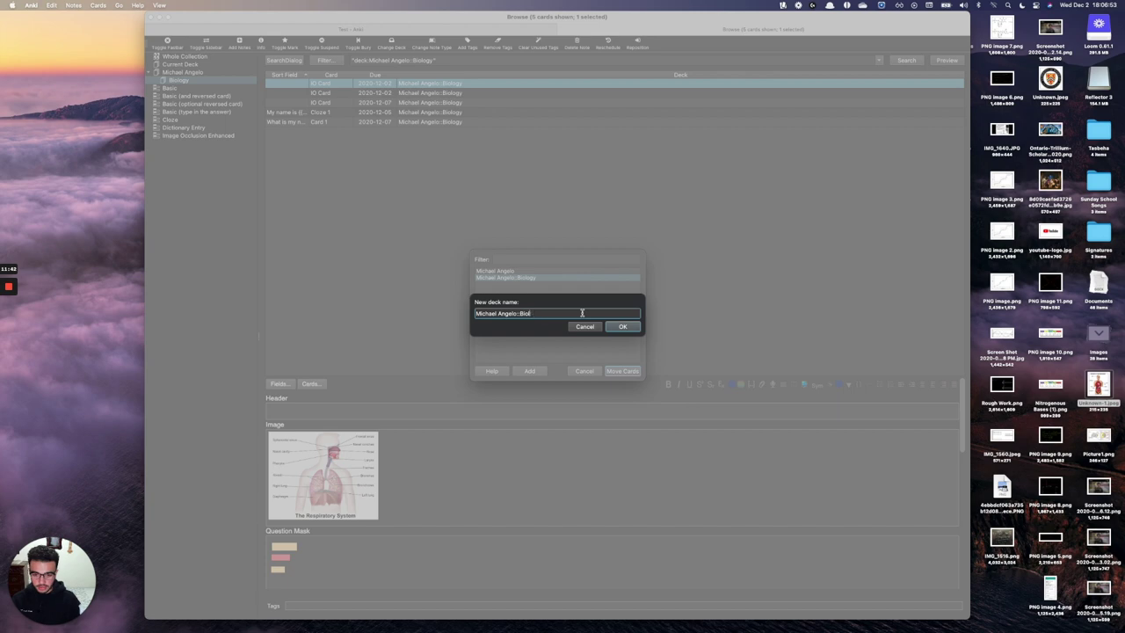
{"action": "type", "text": "Anatomy"}
{"action": "key", "text": "Return"}
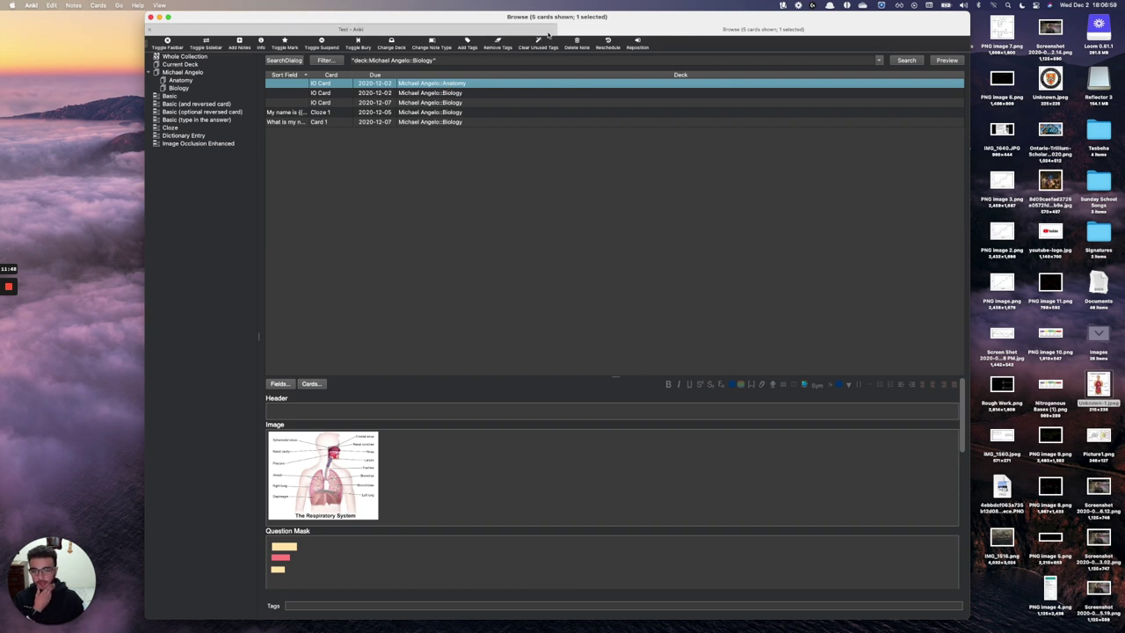
View the parent deck's overview from the deck list, and open the new deck naming prompt without creating a deck
{"action": "left_click", "coordinate": [565, 32]}
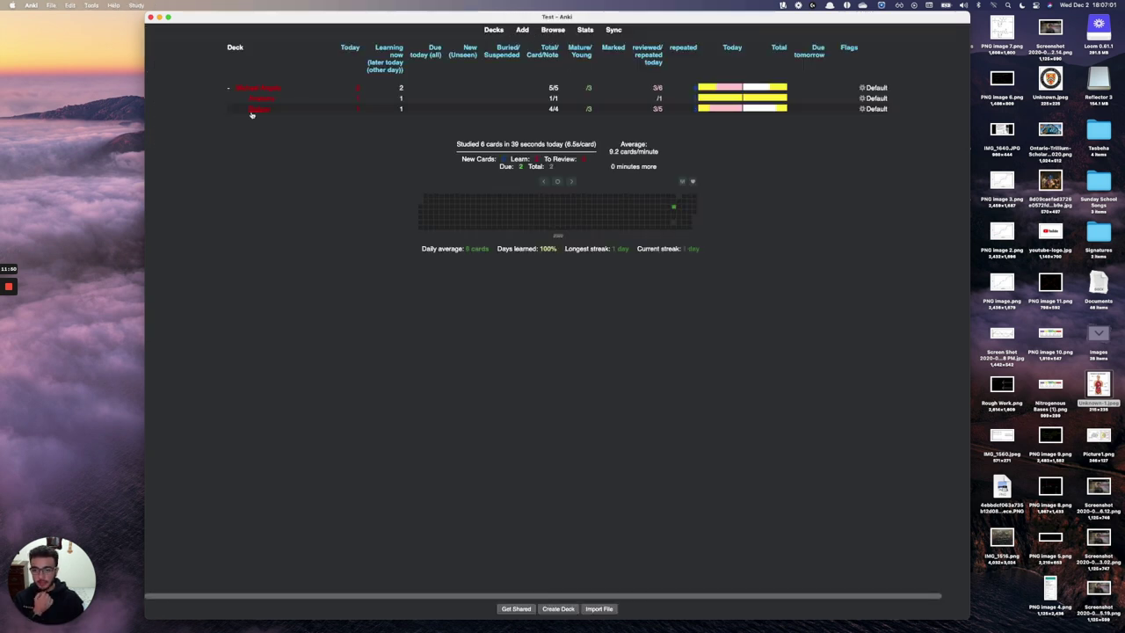
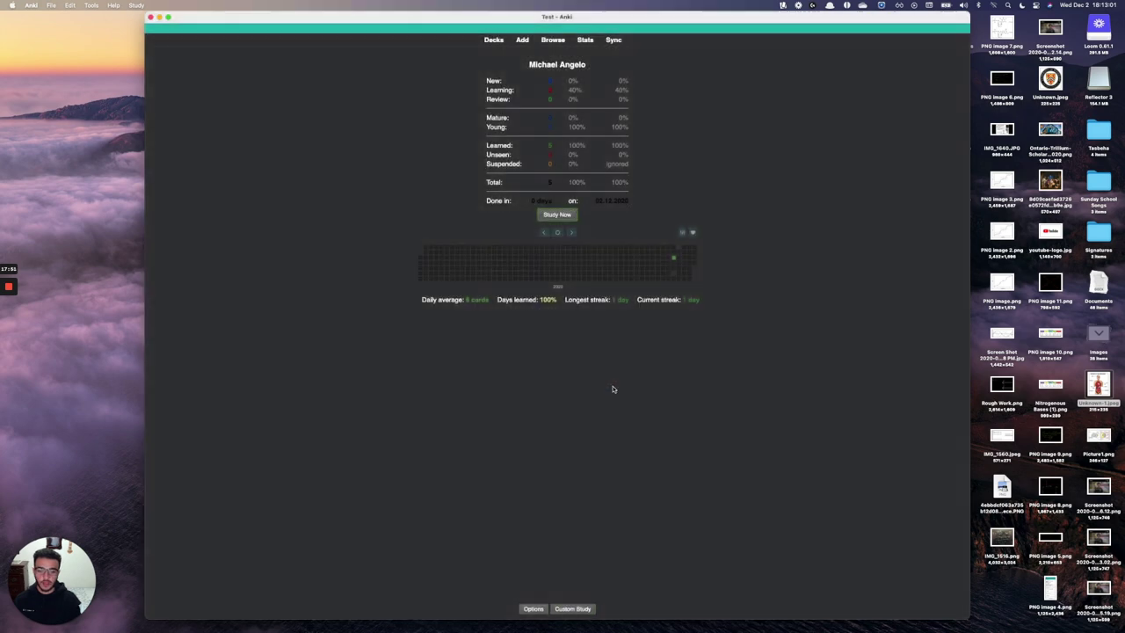
{"action": "left_click", "coordinate": [283, 88]}
{"action": "key", "text": "d"}
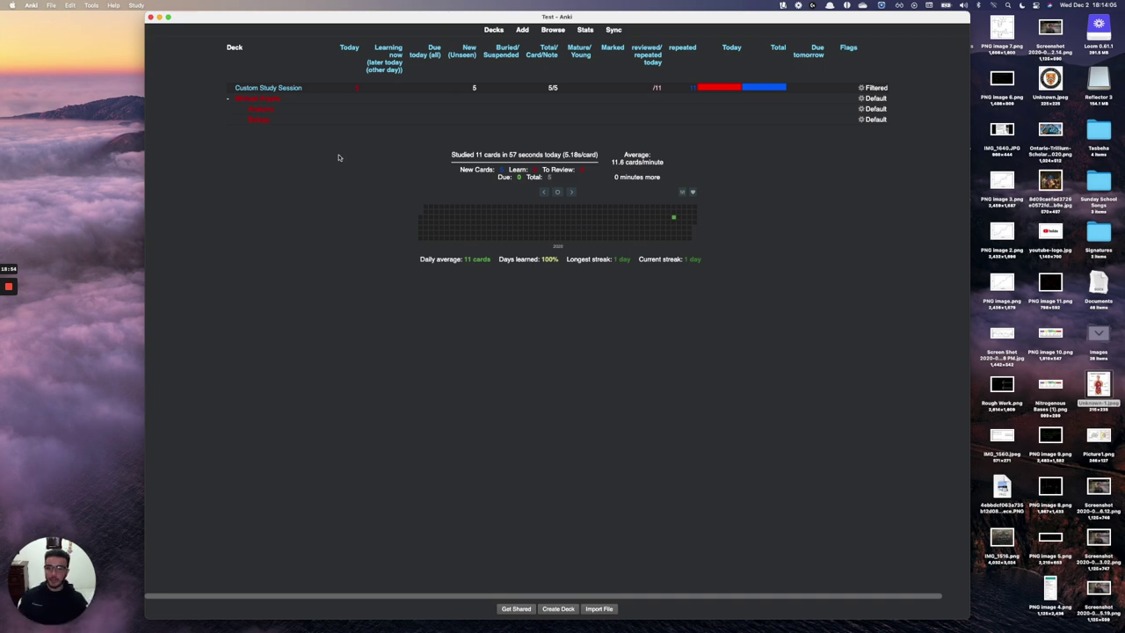
{"action": "left_click", "coordinate": [557, 608]}
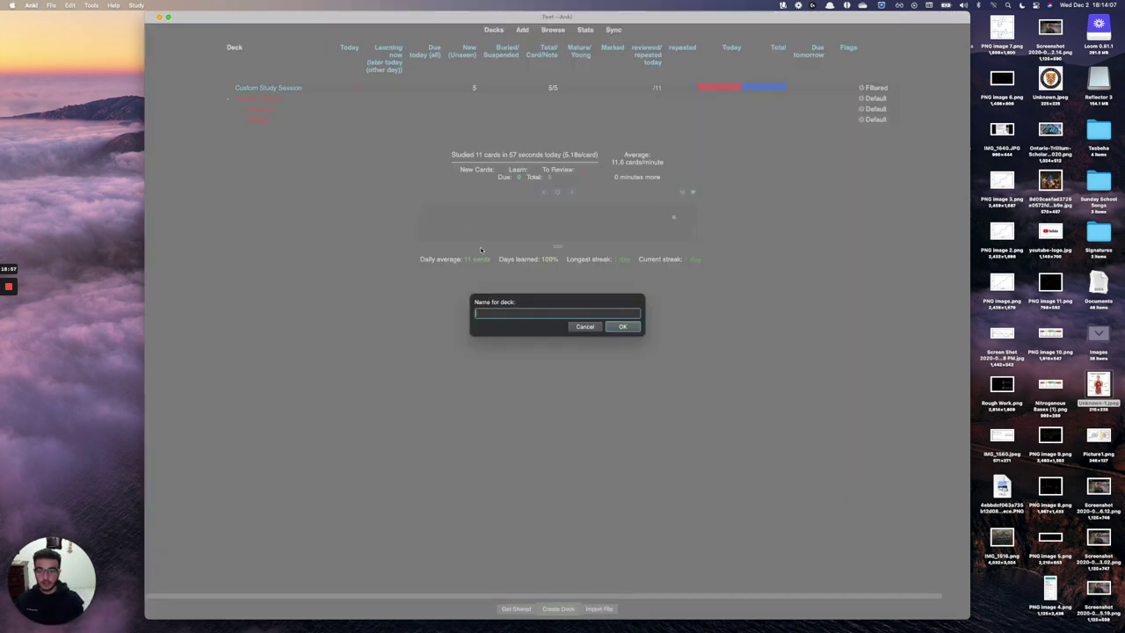
{"action": "left_click", "coordinate": [585, 327]}
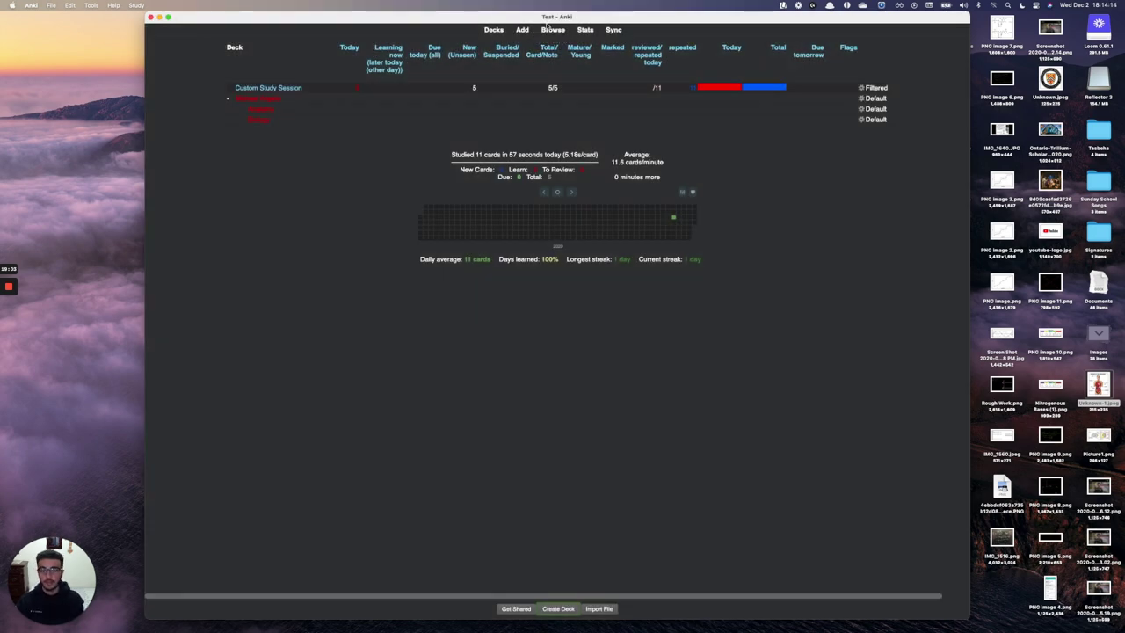
From the parent deck, open note entry and review the Basic, Cloze and Image Occlusion Enhanced types, leaving without choosing one
{"action": "left_click", "coordinate": [250, 102]}
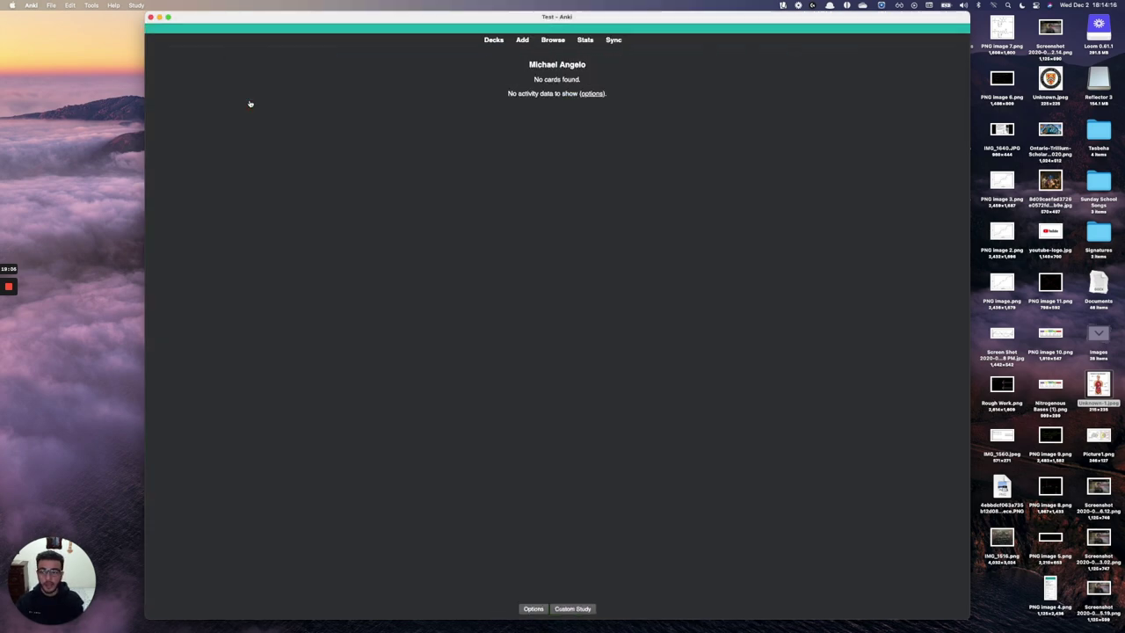
{"action": "left_click", "coordinate": [522, 39]}
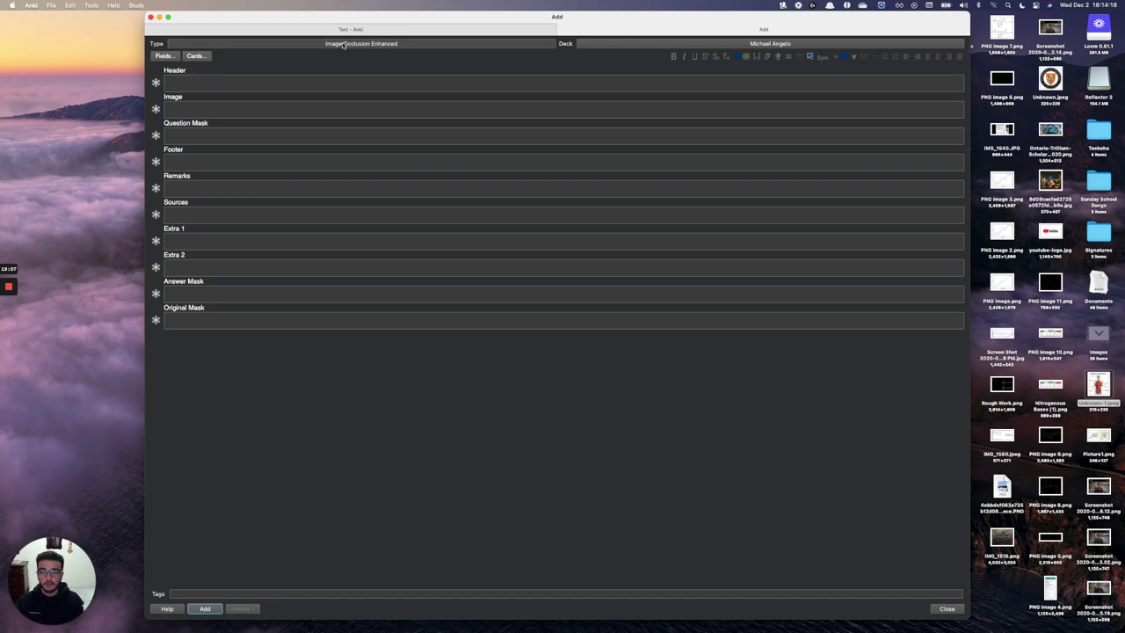
{"action": "left_click", "coordinate": [344, 44]}
{"action": "left_click", "coordinate": [501, 271]}
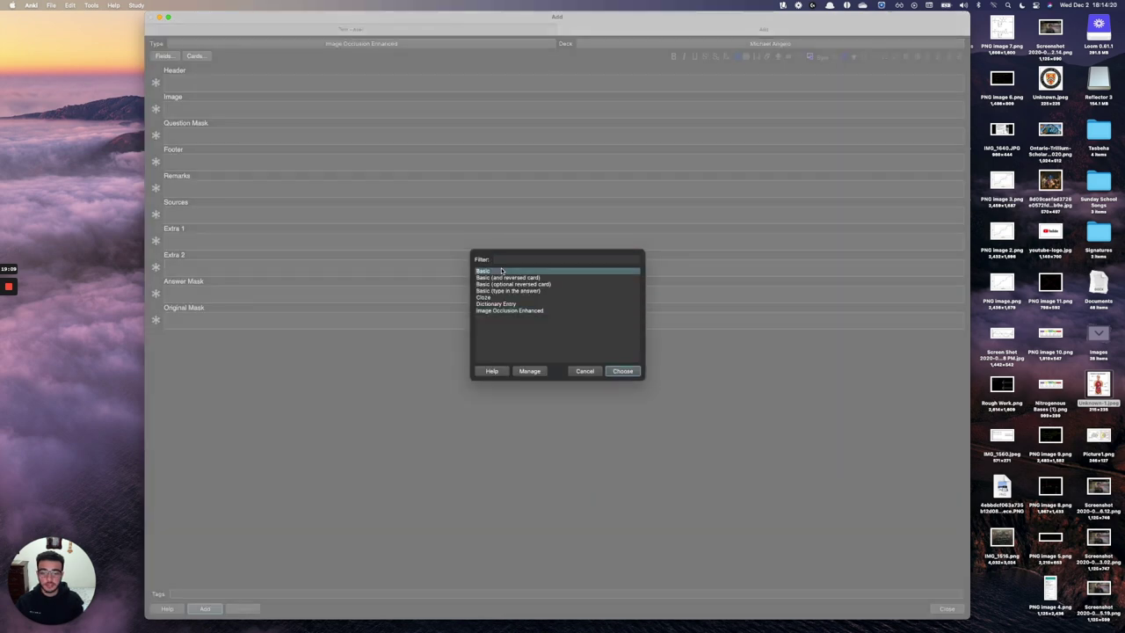
{"action": "left_click", "coordinate": [488, 298]}
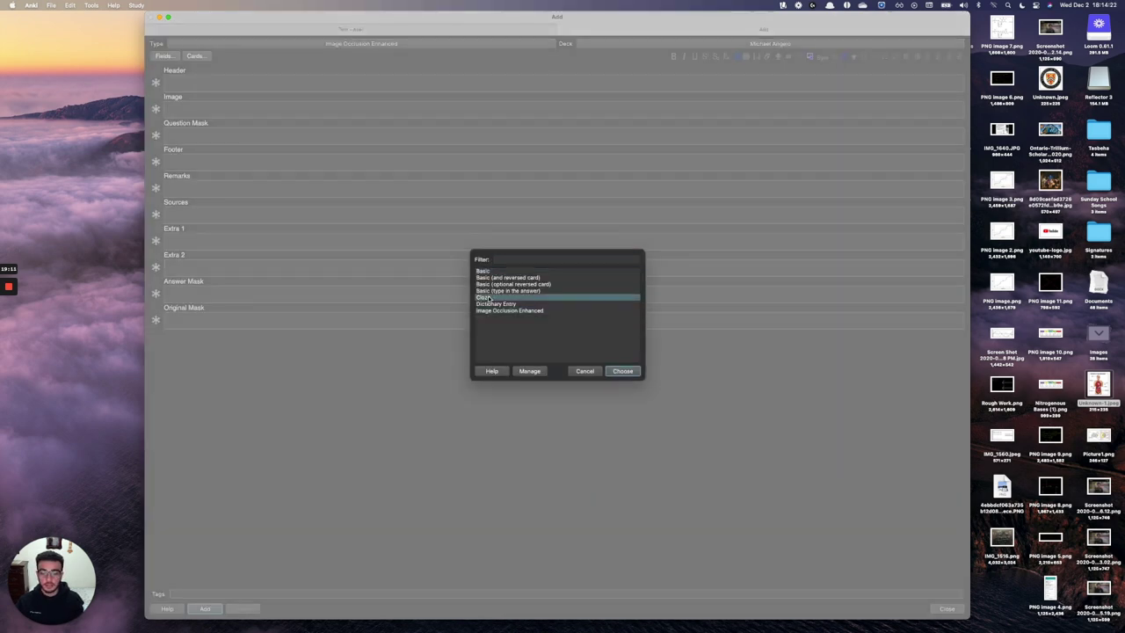
{"action": "left_click", "coordinate": [525, 311]}
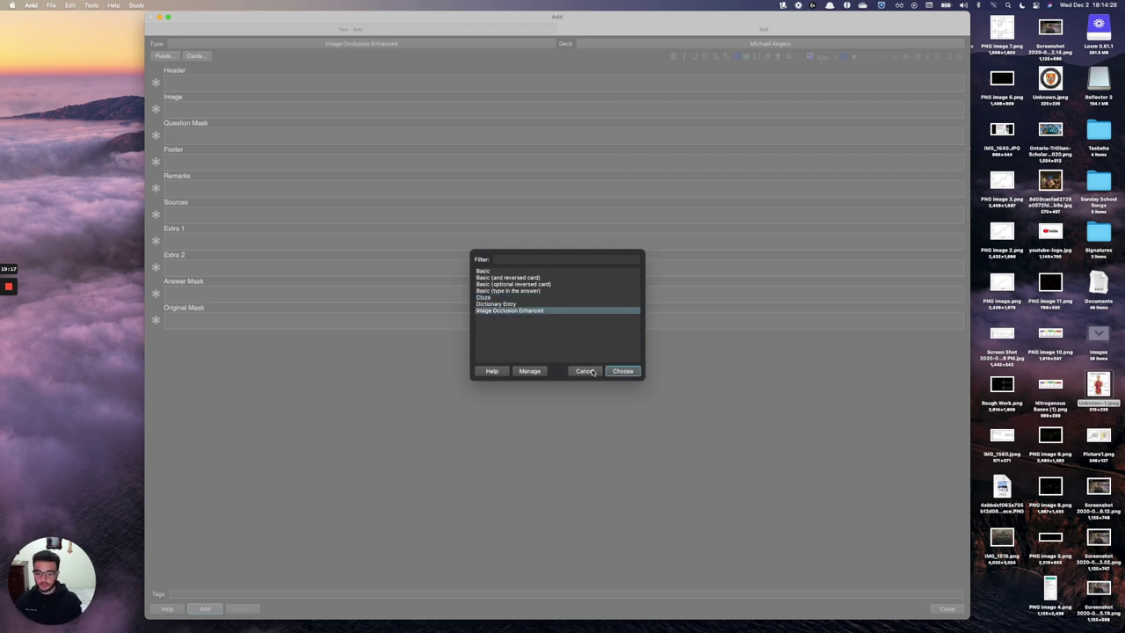
{"action": "left_click", "coordinate": [592, 372]}
{"action": "left_click", "coordinate": [561, 30]}
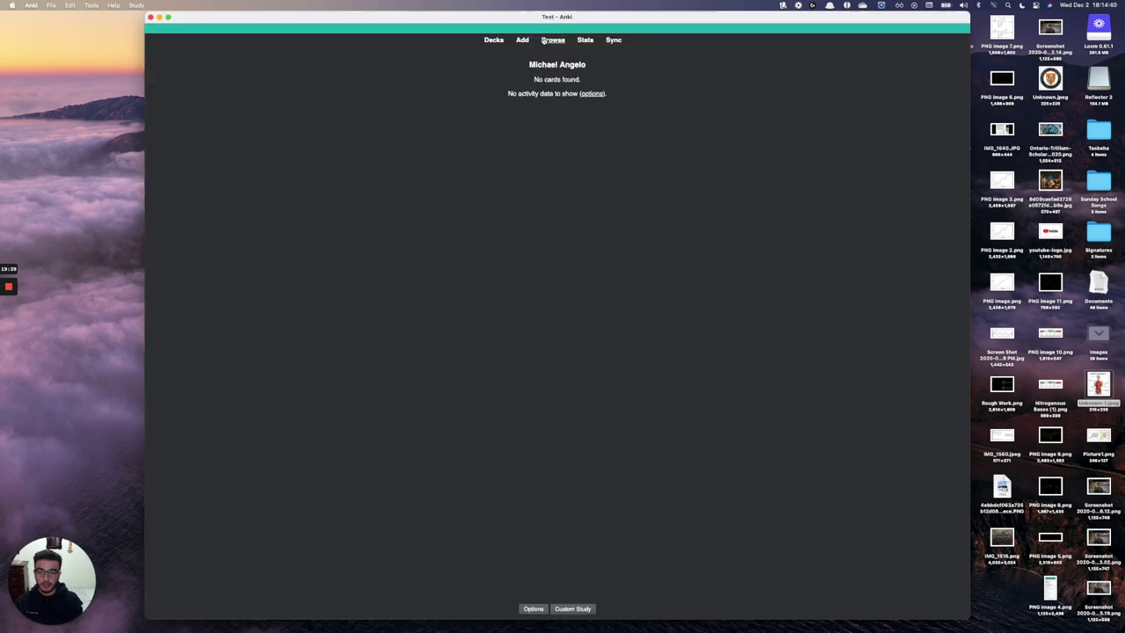
Open the card browser and compare the cards listed under the parent deck with those in Custom Study Session
{"action": "left_click", "coordinate": [552, 41]}
{"action": "left_click", "coordinate": [203, 80]}
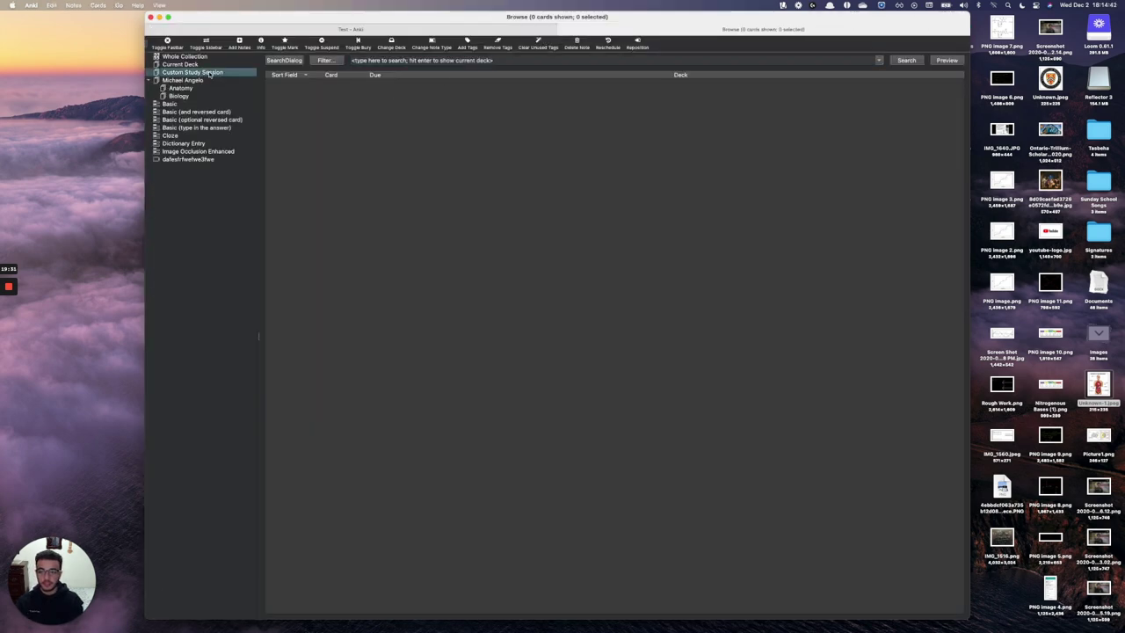
{"action": "left_click", "coordinate": [207, 88]}
{"action": "left_click", "coordinate": [208, 73]}
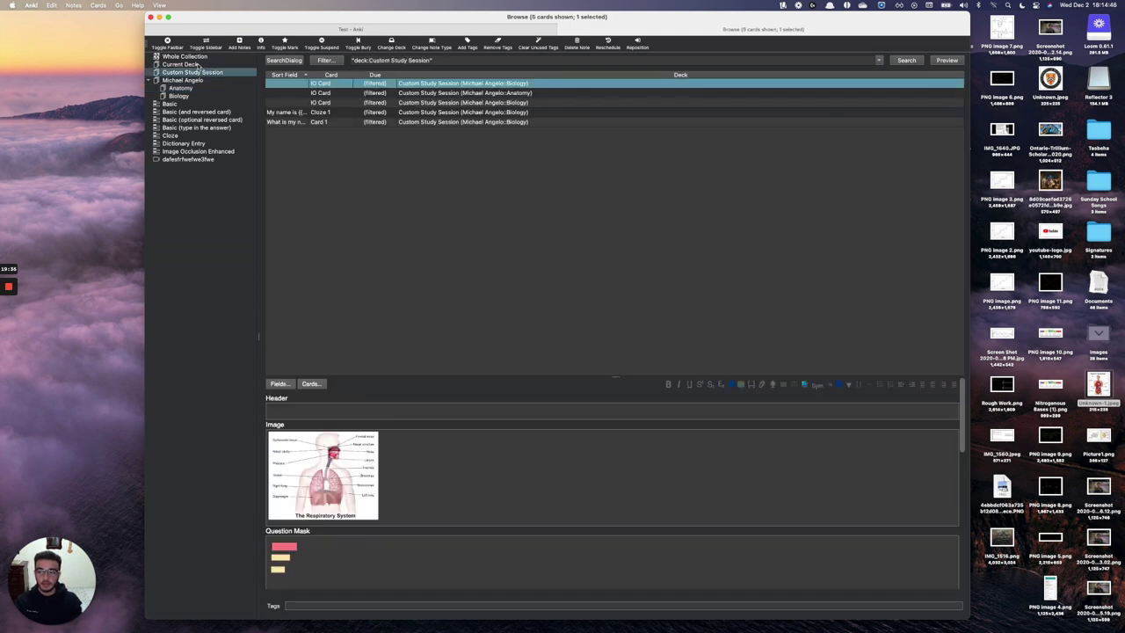
{"action": "left_click", "coordinate": [194, 89]}
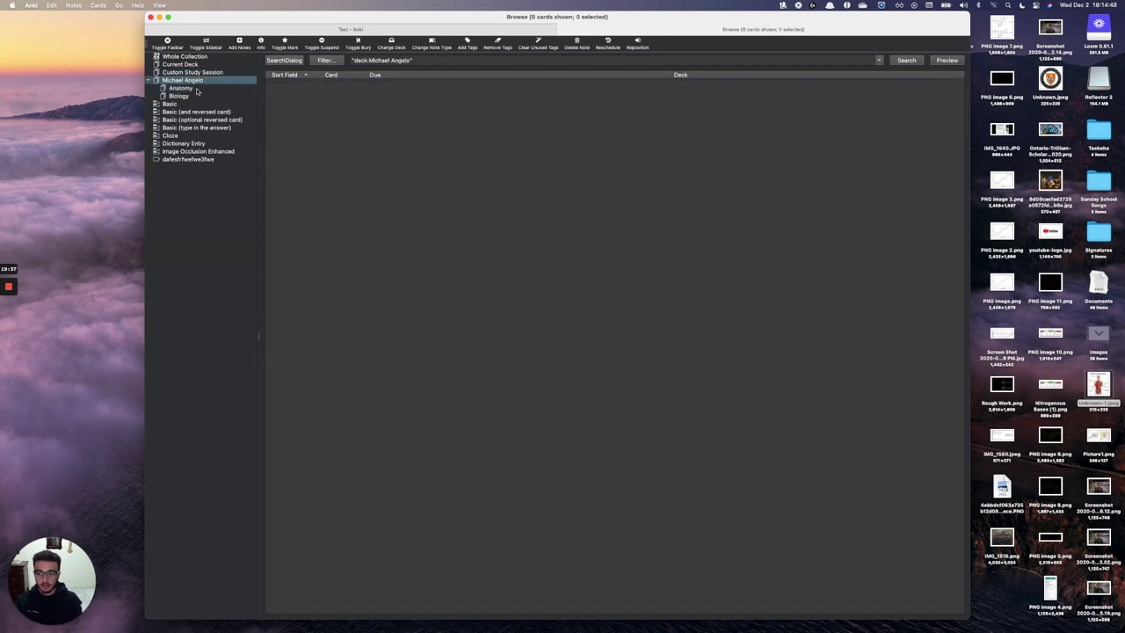
{"action": "left_click", "coordinate": [207, 73]}
{"action": "key", "text": "Down"}
{"action": "key", "text": "Down"}
{"action": "key", "text": "Down"}
{"action": "key", "text": "Down"}
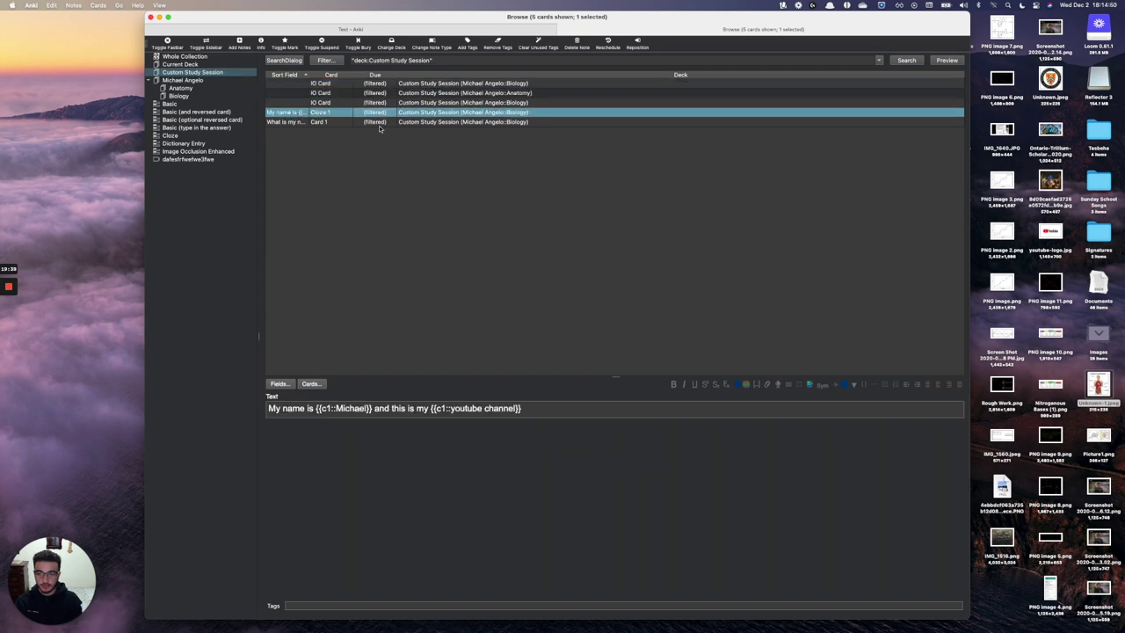
Look through the cards listed by note type, such as Cloze, and return to the deck list
{"action": "left_click", "coordinate": [192, 144]}
{"action": "key", "text": "Down"}
{"action": "key", "text": "Up"}
{"action": "key", "text": "Up"}
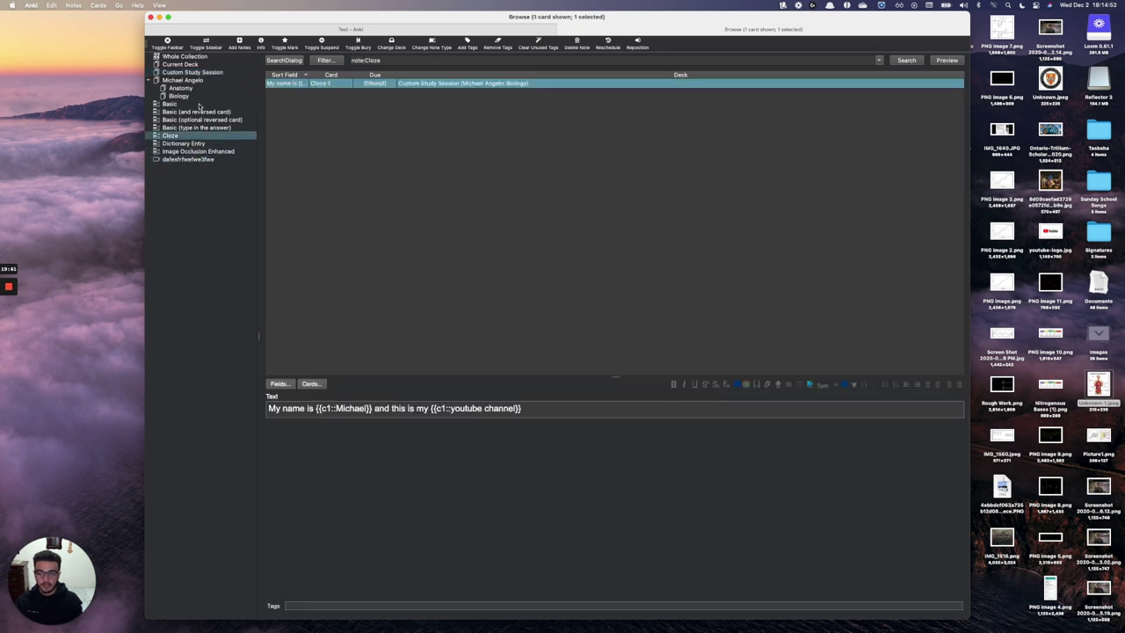
{"action": "key", "text": "Up"}
{"action": "key", "text": "Up"}
{"action": "key", "text": "Up"}
{"action": "key", "text": "Up"}
{"action": "key", "text": "Escape"}
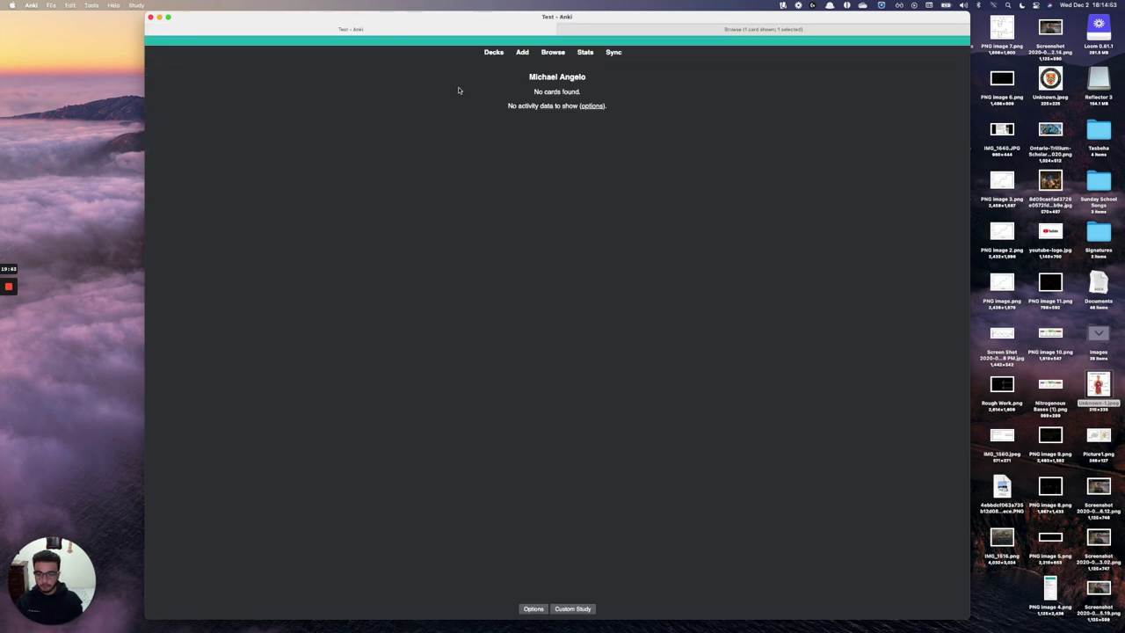
{"action": "left_click", "coordinate": [493, 43]}
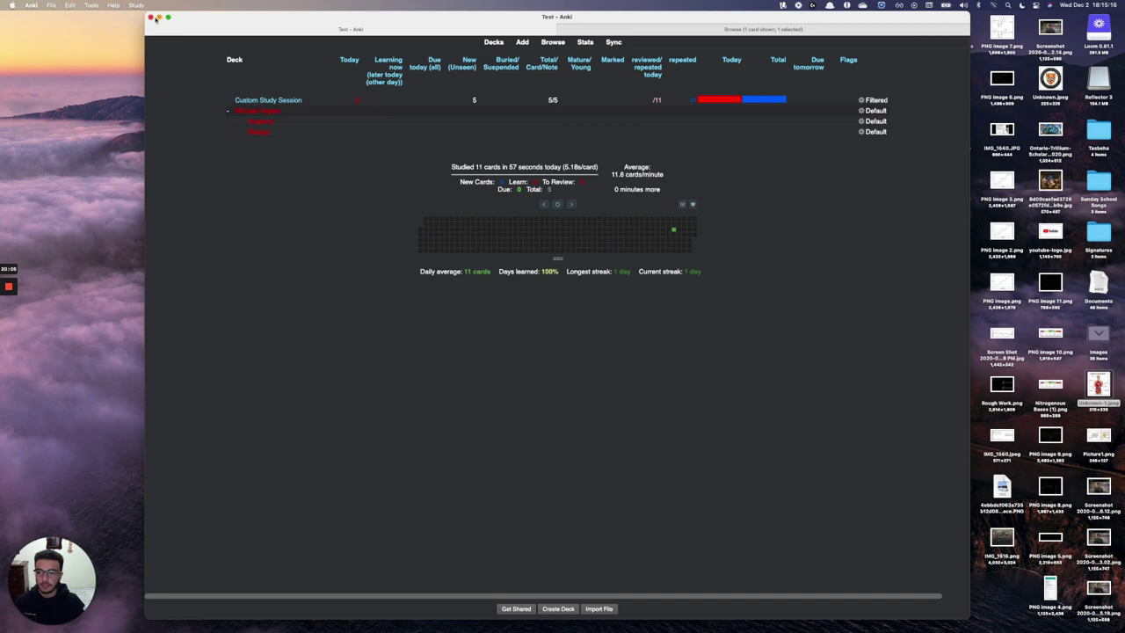
Switch to the other user profile, the first one in the profile list
{"action": "left_click", "coordinate": [31, 5]}
{"action": "left_click", "coordinate": [55, 18]}
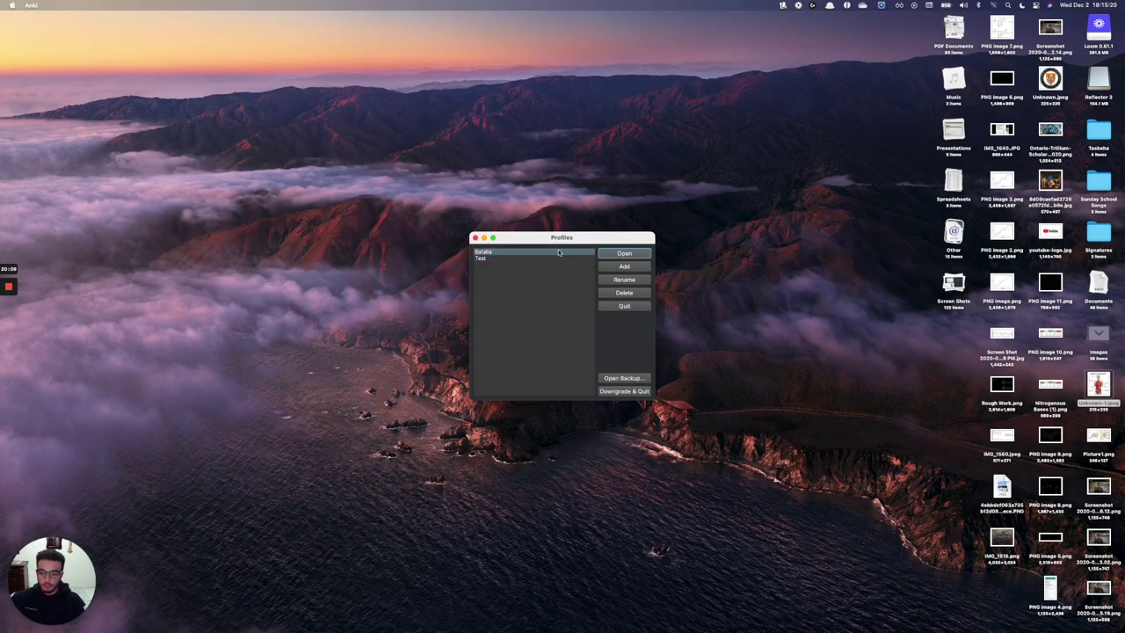
{"action": "left_click", "coordinate": [616, 254]}
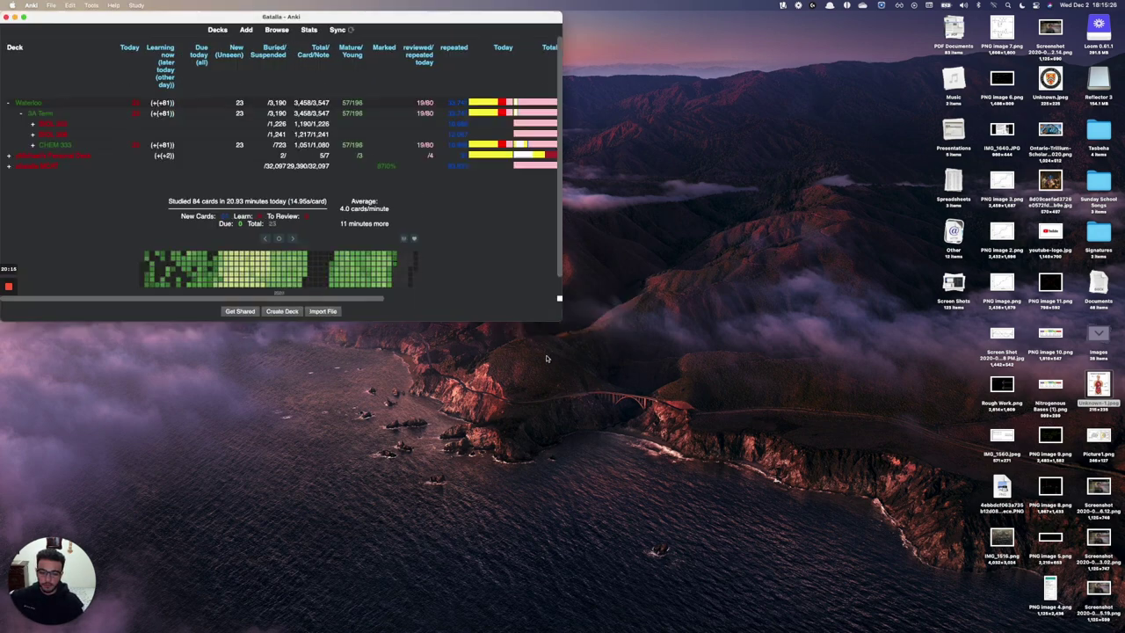
Enlarge and centre the deck list window and check the review heatmap's daily card counts for different dates
{"action": "left_click_drag", "start_coordinate": [559, 321], "coordinate": [954, 540]}
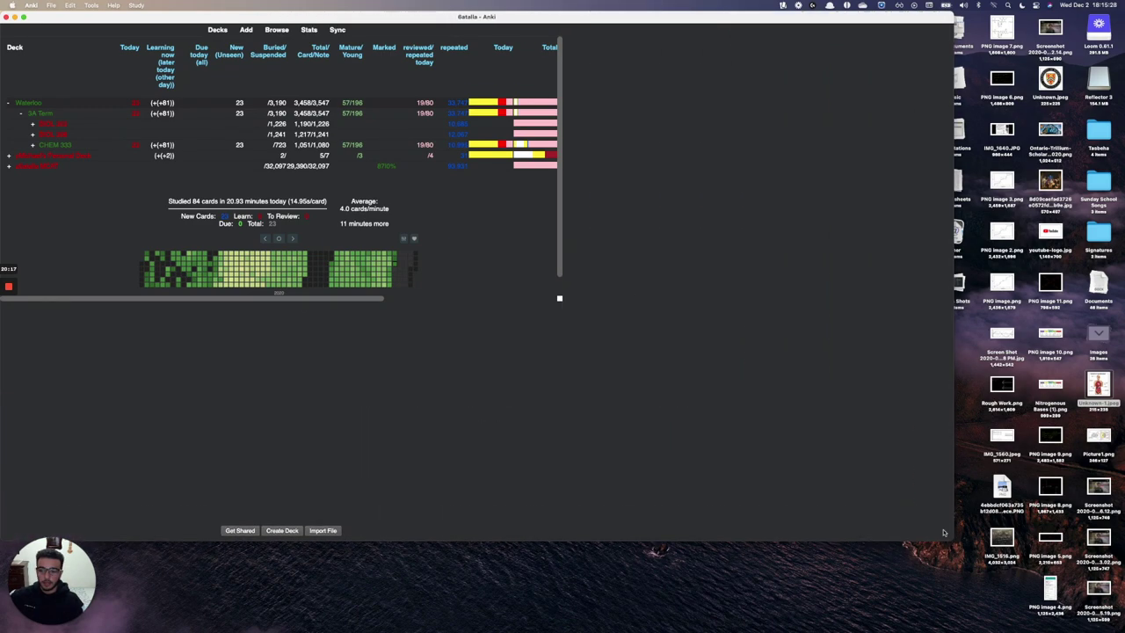
{"action": "left_click_drag", "start_coordinate": [606, 17], "coordinate": [713, 50]}
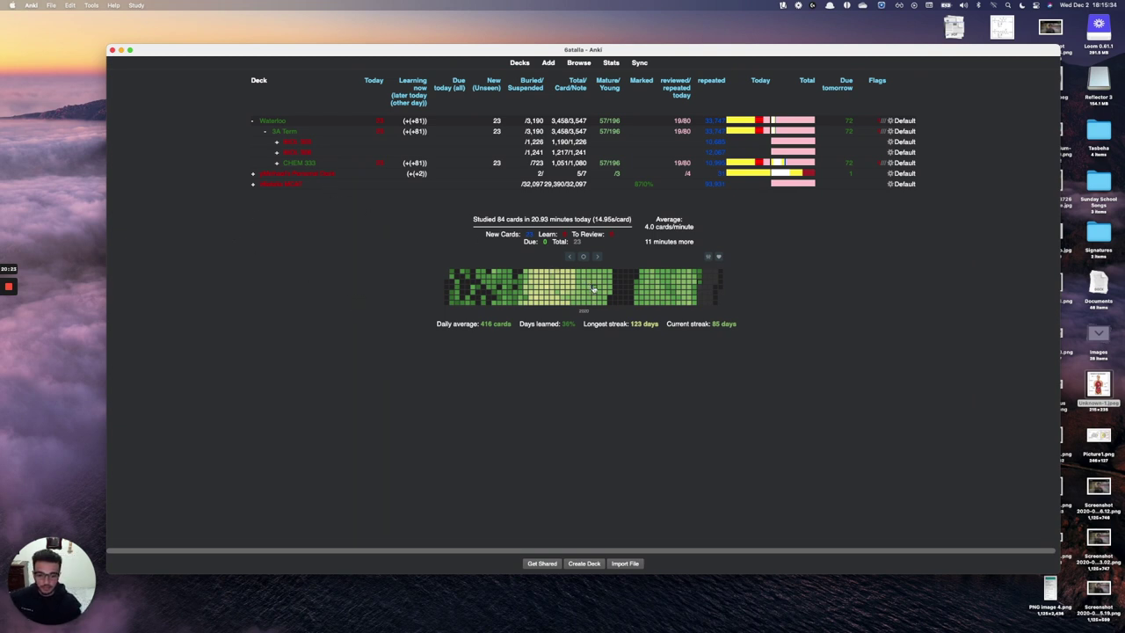
{"action": "mouse_move", "coordinate": [600, 291]}
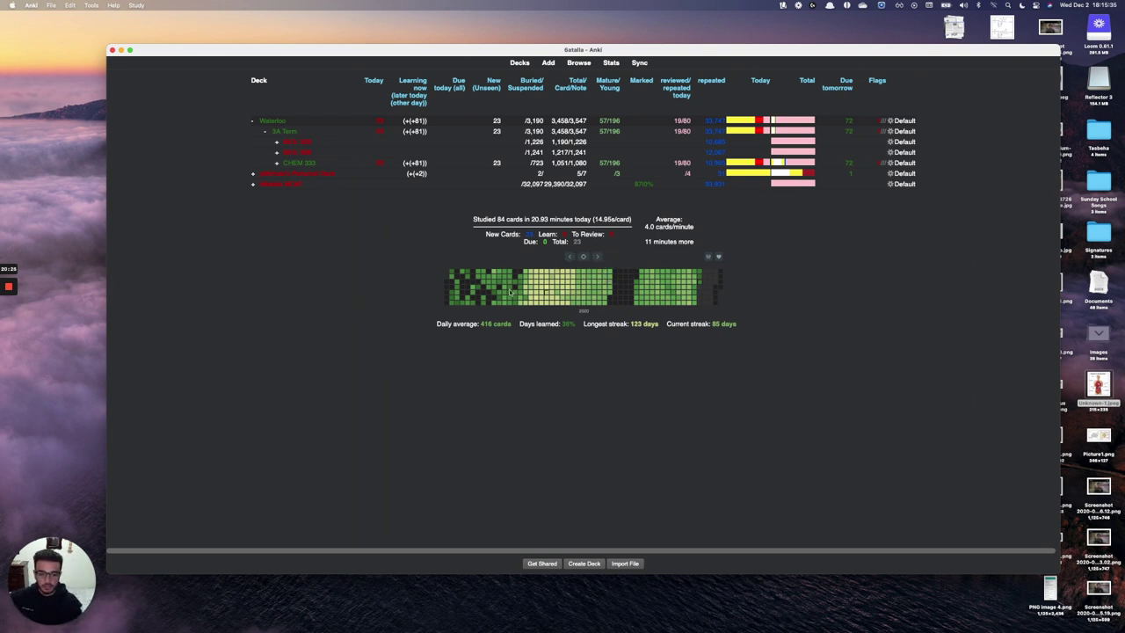
{"action": "mouse_move", "coordinate": [457, 290]}
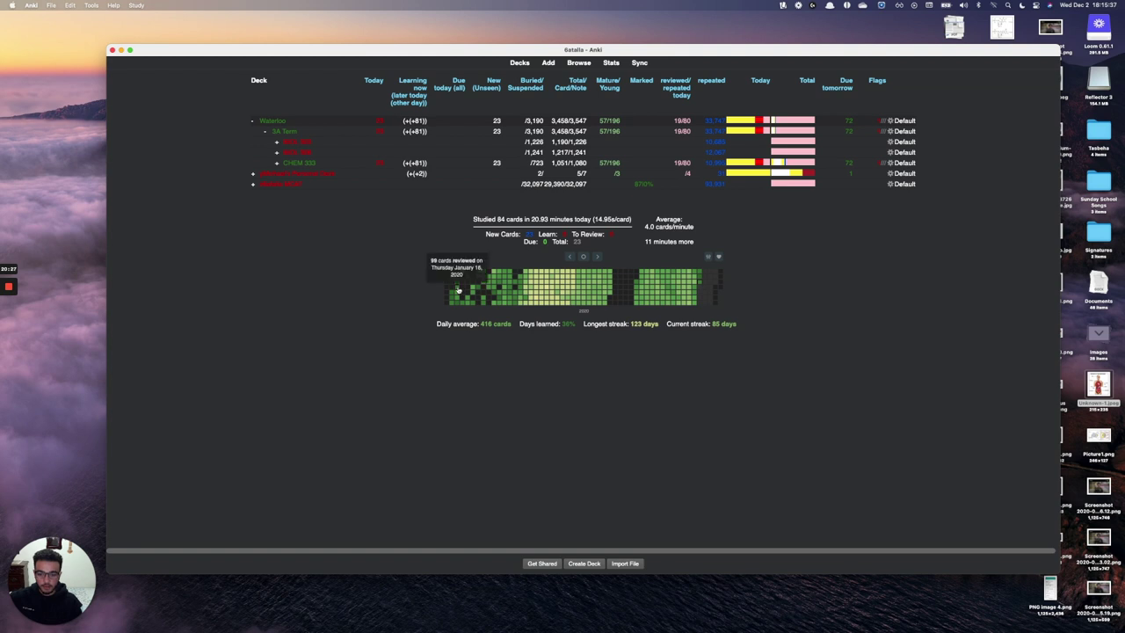
{"action": "mouse_move", "coordinate": [542, 299]}
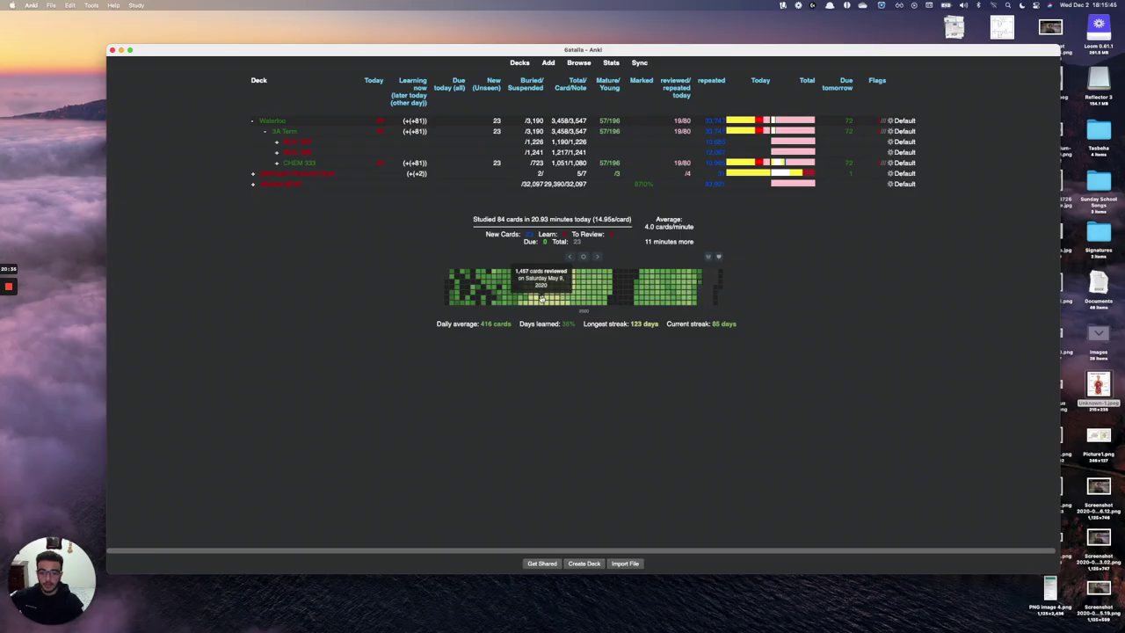
Expand the last top-level deck through its nested subdecks to examine how they are organised, and collapse the opened branch
{"action": "left_click", "coordinate": [252, 184]}
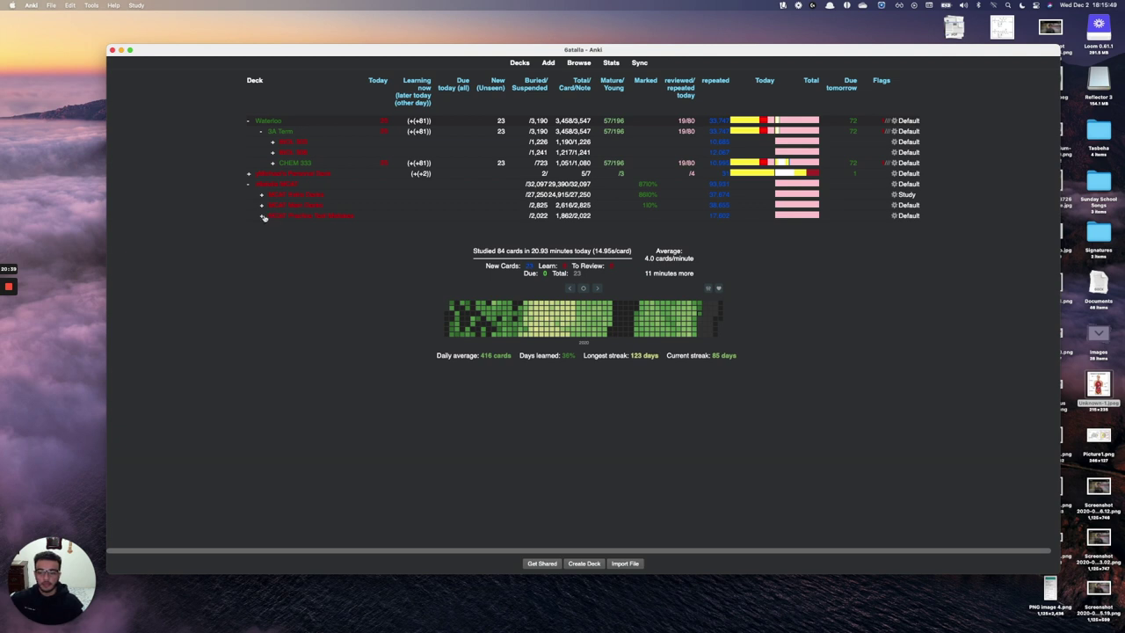
{"action": "left_click", "coordinate": [263, 216]}
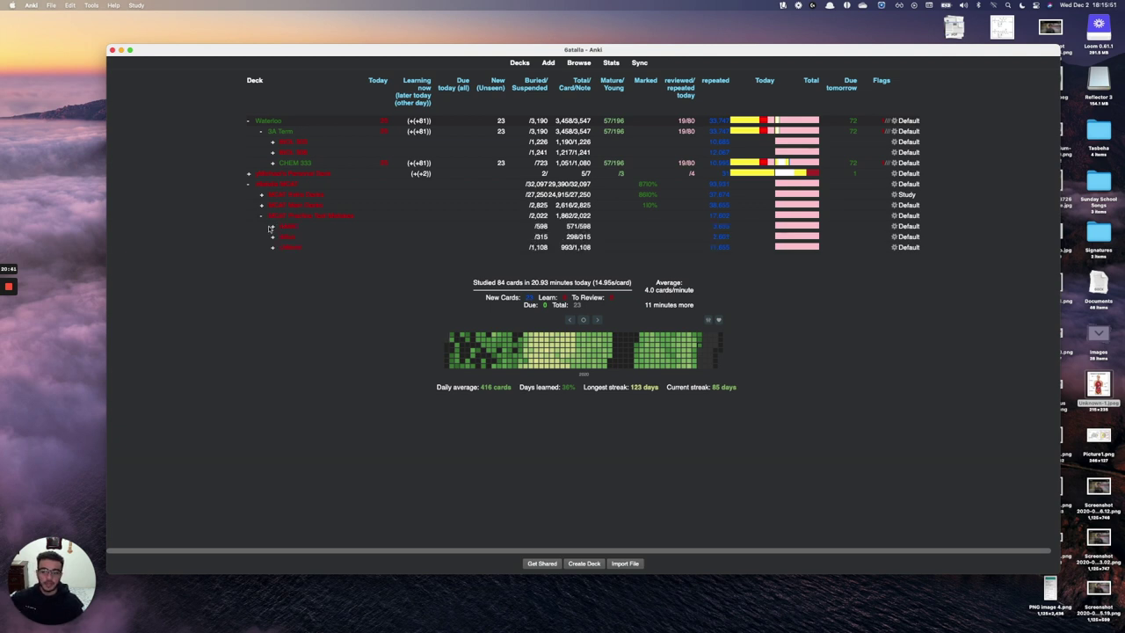
{"action": "left_click", "coordinate": [273, 227]}
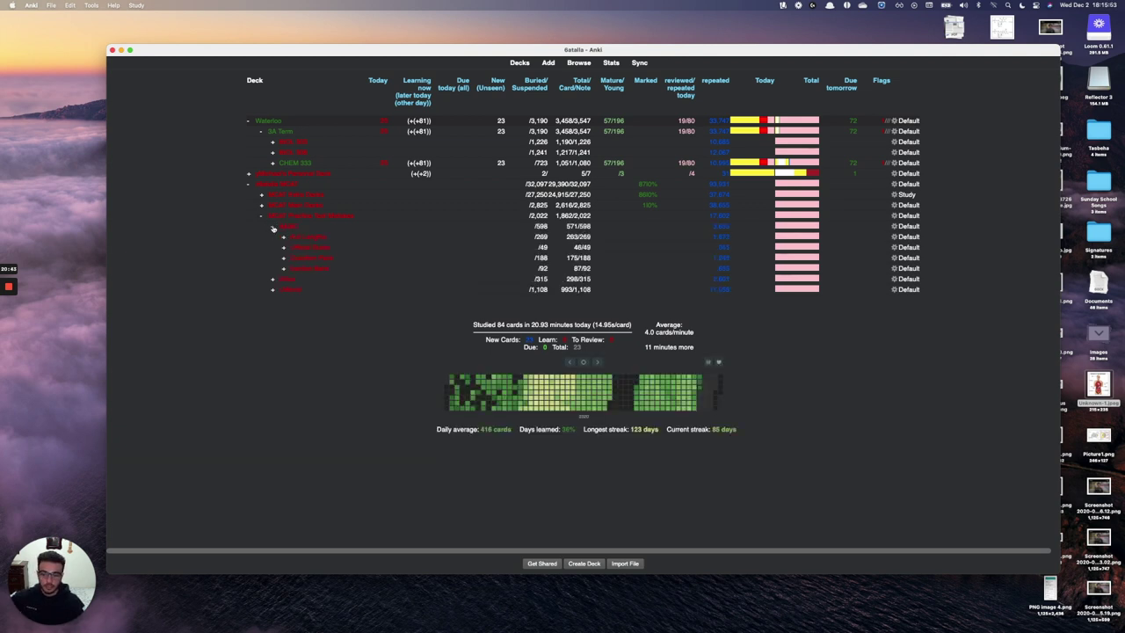
{"action": "left_click", "coordinate": [273, 227]}
{"action": "left_click", "coordinate": [273, 226]}
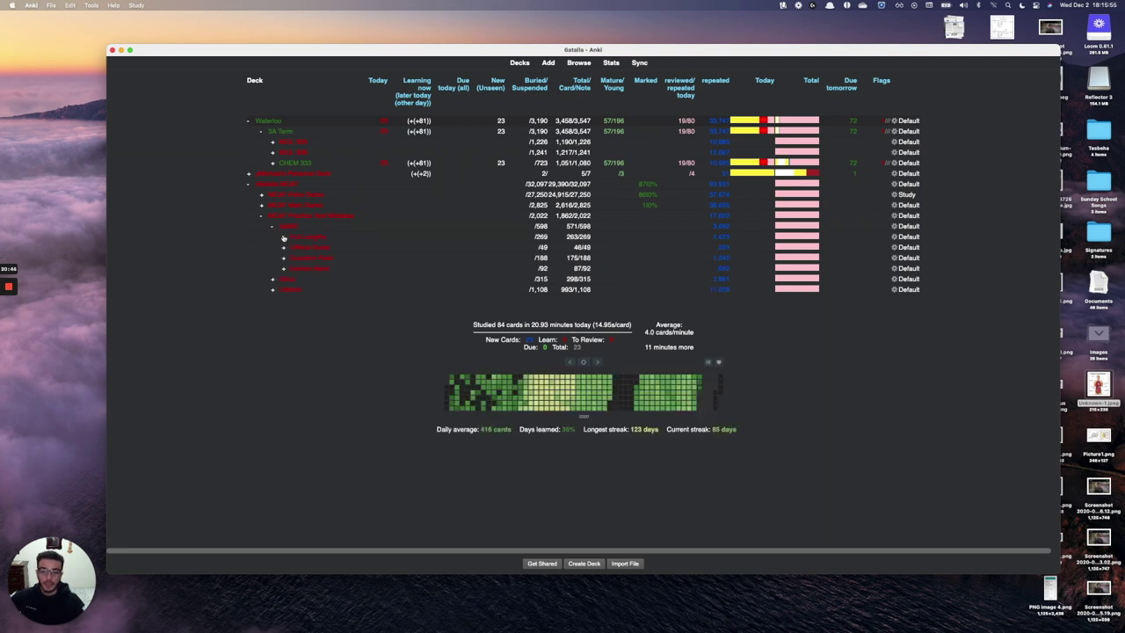
{"action": "left_click", "coordinate": [284, 237]}
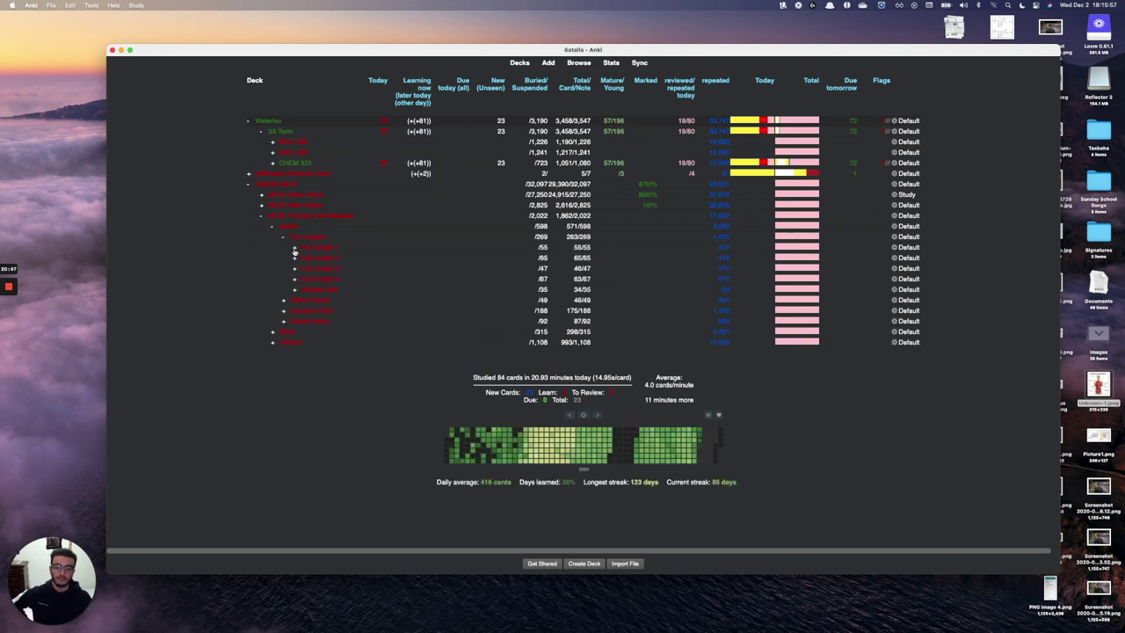
{"action": "left_click", "coordinate": [294, 249]}
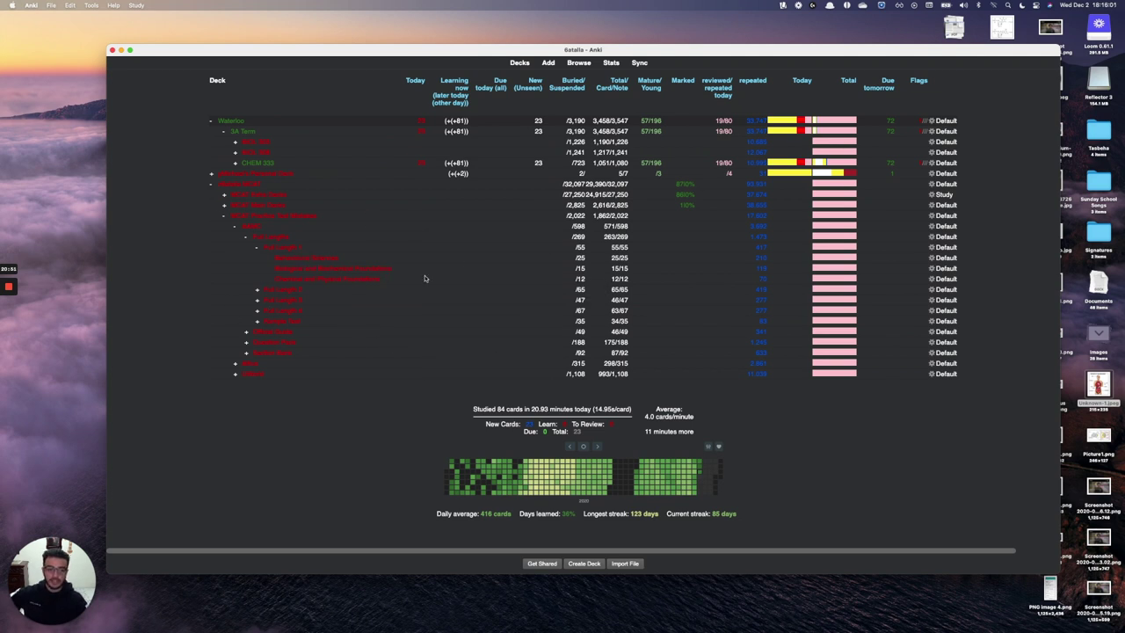
{"action": "left_click", "coordinate": [235, 226]}
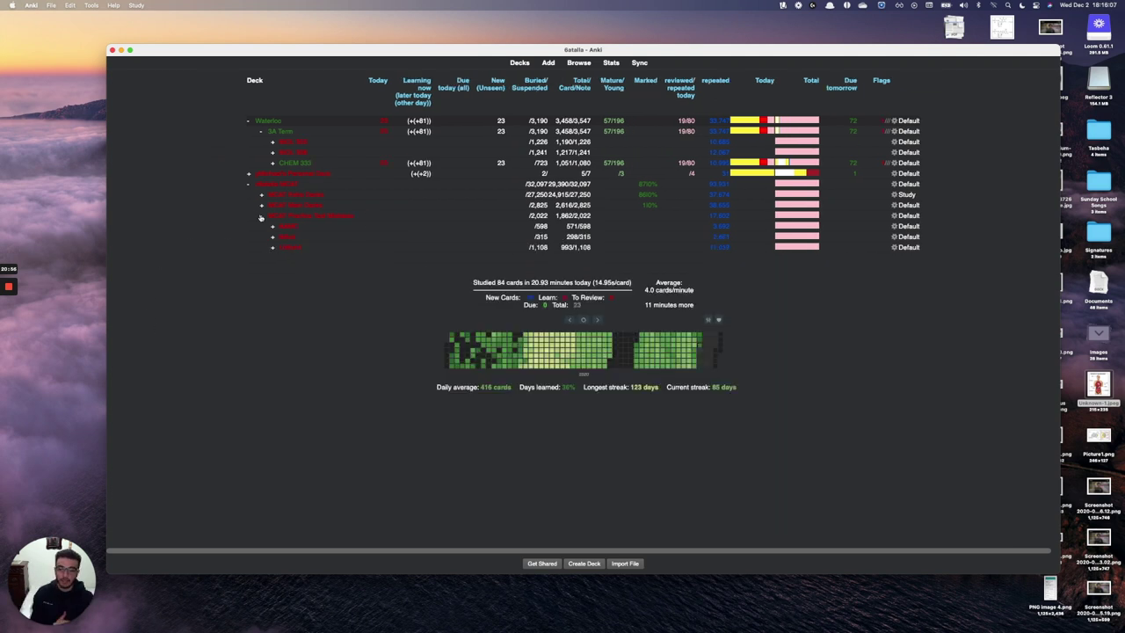
Expand CHEM 333 and the course deck above it under 3A Term to view their subdecks, and collapse 3A Term
{"action": "left_click", "coordinate": [273, 164]}
{"action": "left_click", "coordinate": [216, 154]}
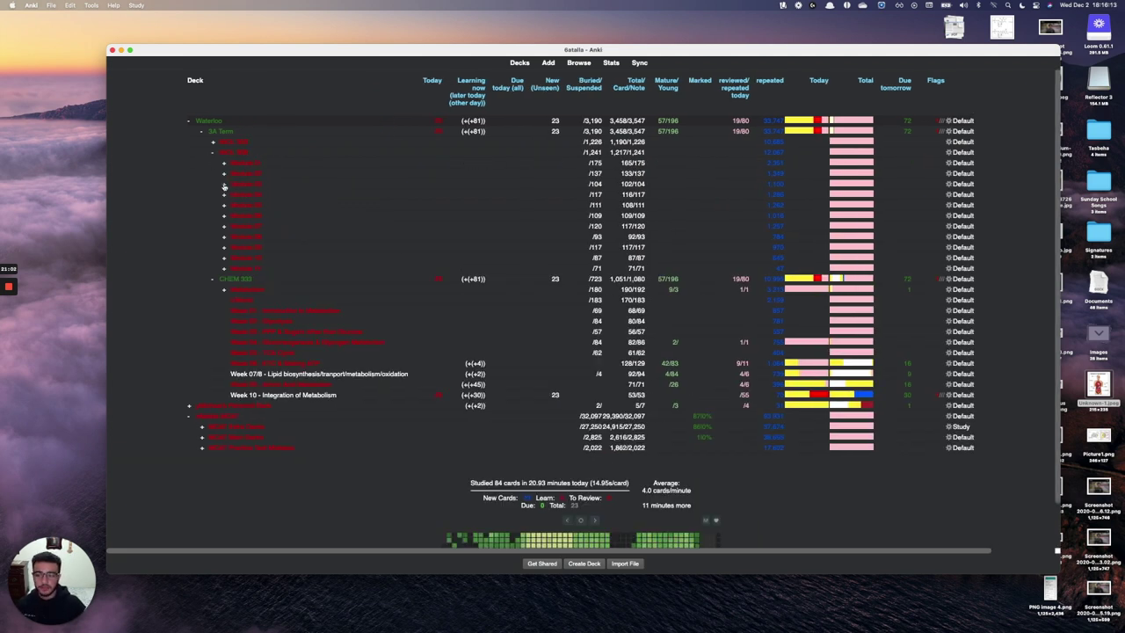
{"action": "left_click", "coordinate": [224, 185]}
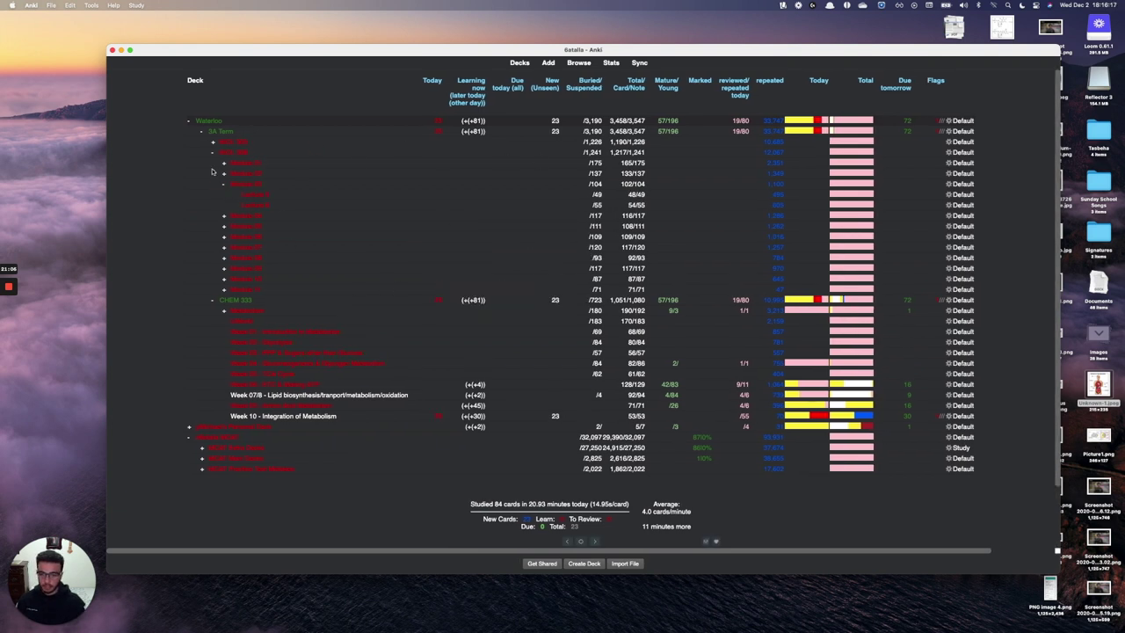
{"action": "double_click", "coordinate": [213, 154]}
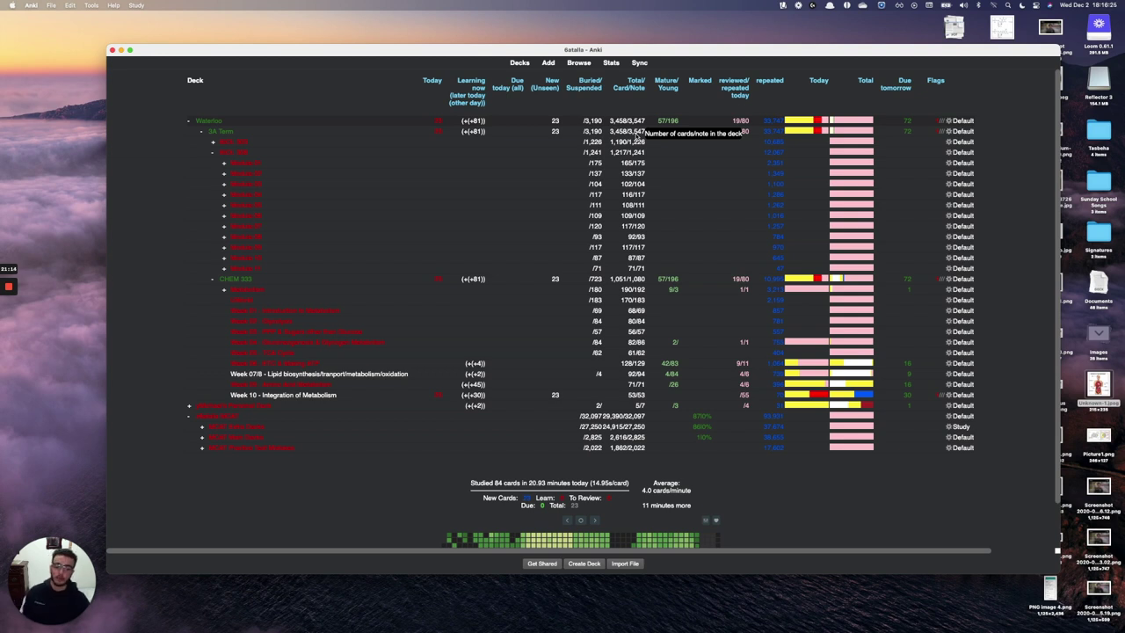
{"action": "left_click", "coordinate": [201, 134]}
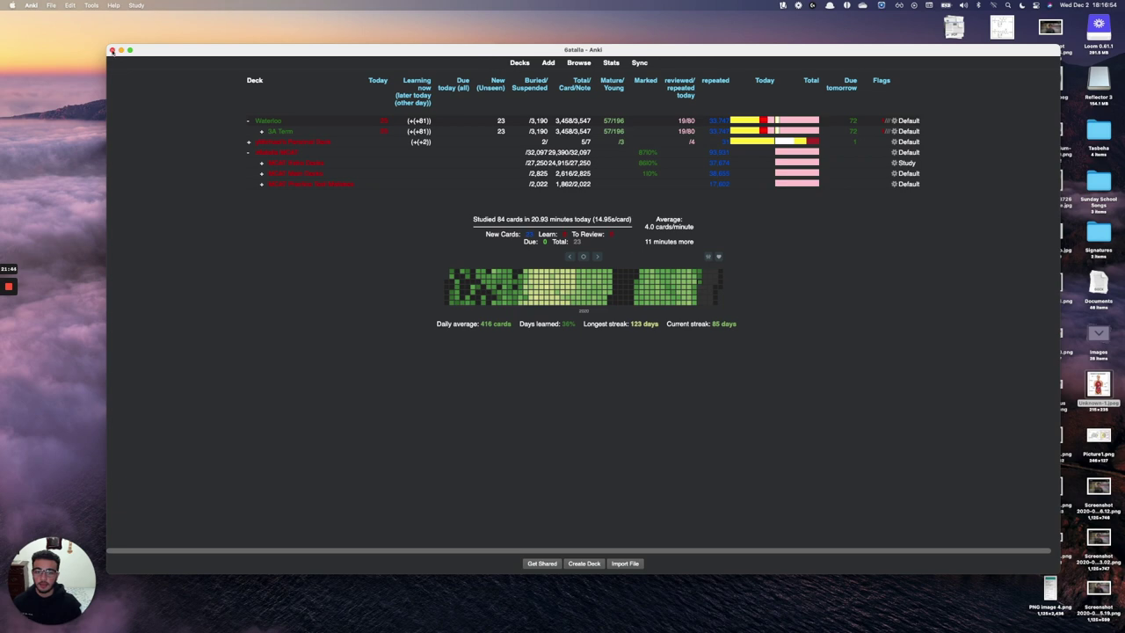
Switch to the user profile named Test
{"action": "left_click", "coordinate": [35, 4]}
{"action": "left_click", "coordinate": [77, 19]}
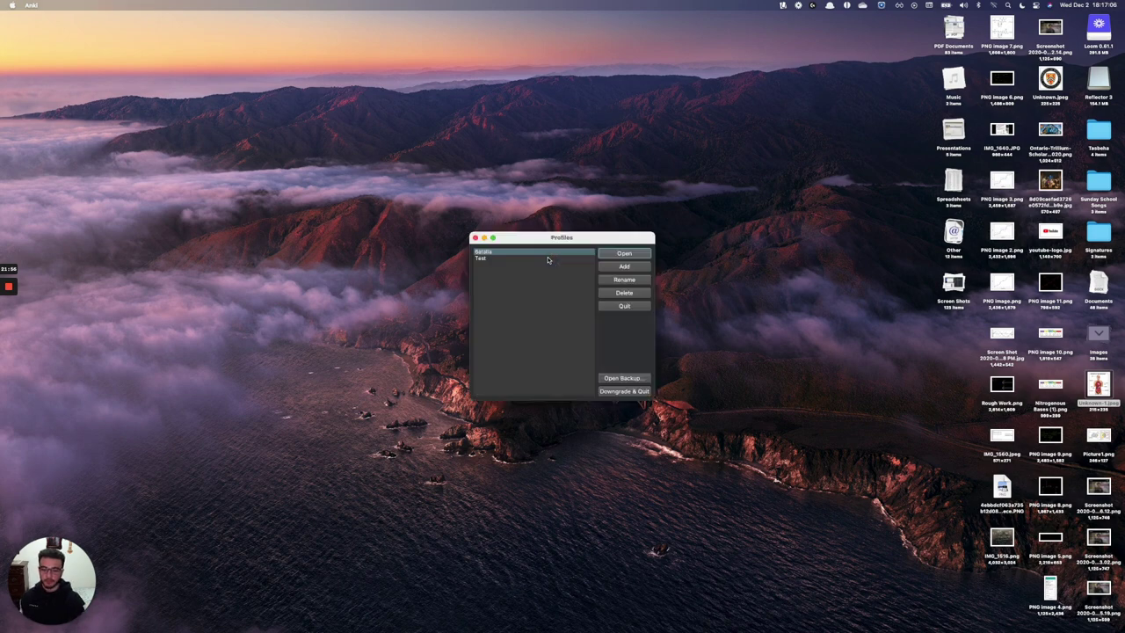
{"action": "left_click", "coordinate": [528, 258]}
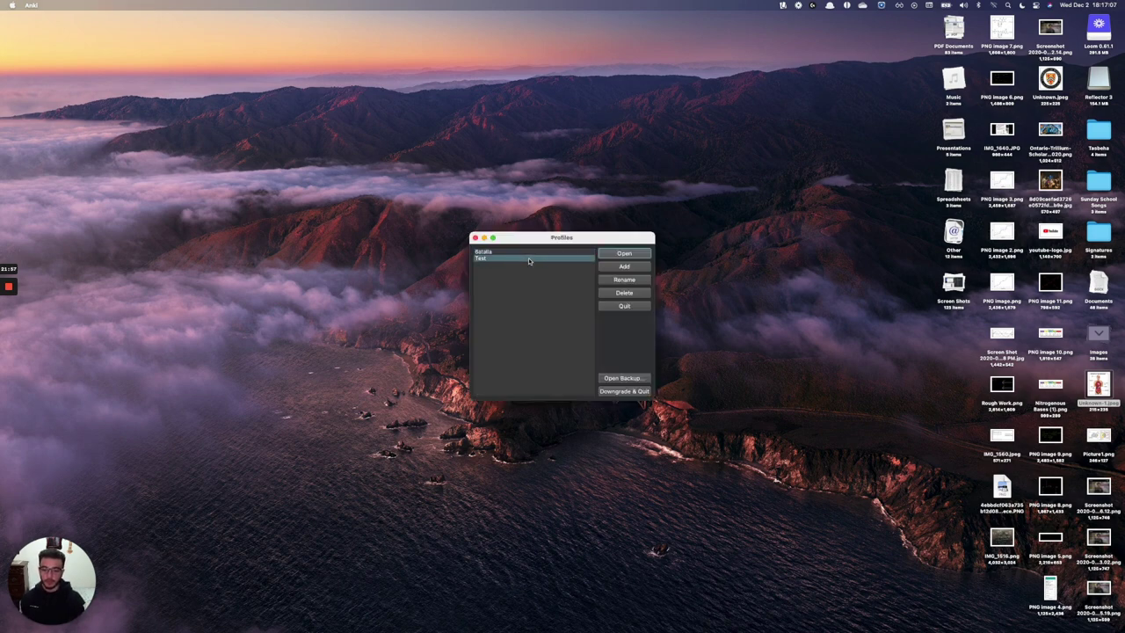
{"action": "left_click", "coordinate": [622, 253]}
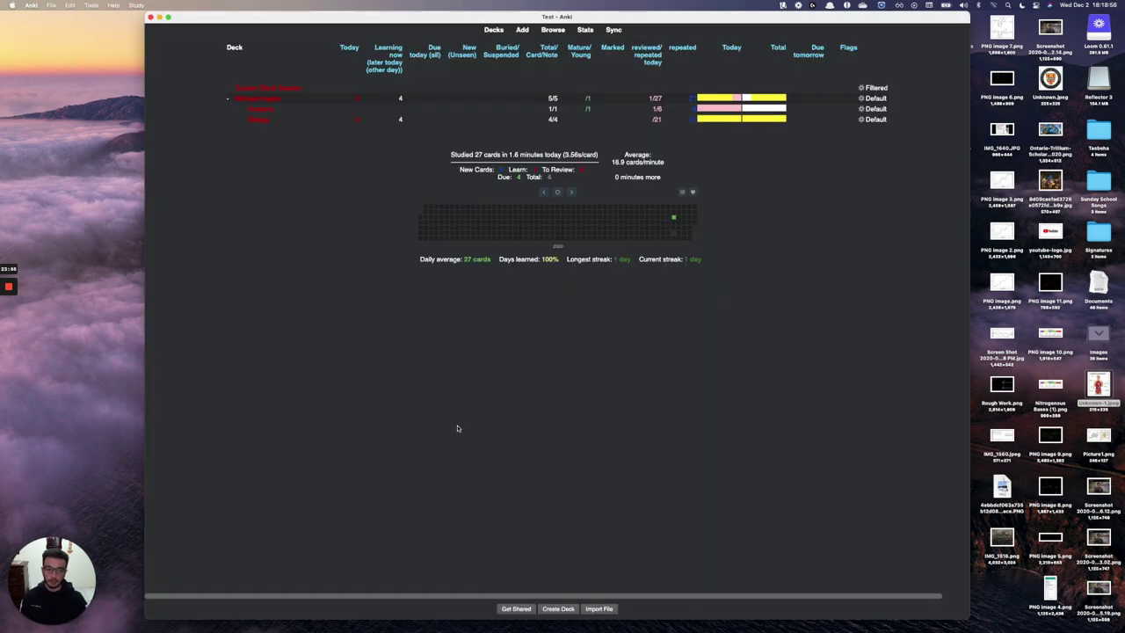
Study the parent deck, rating the first card Again and the following occlusion and cloze cards Good, and return to the deck list
{"action": "left_click", "coordinate": [255, 99]}
{"action": "left_click", "coordinate": [567, 216]}
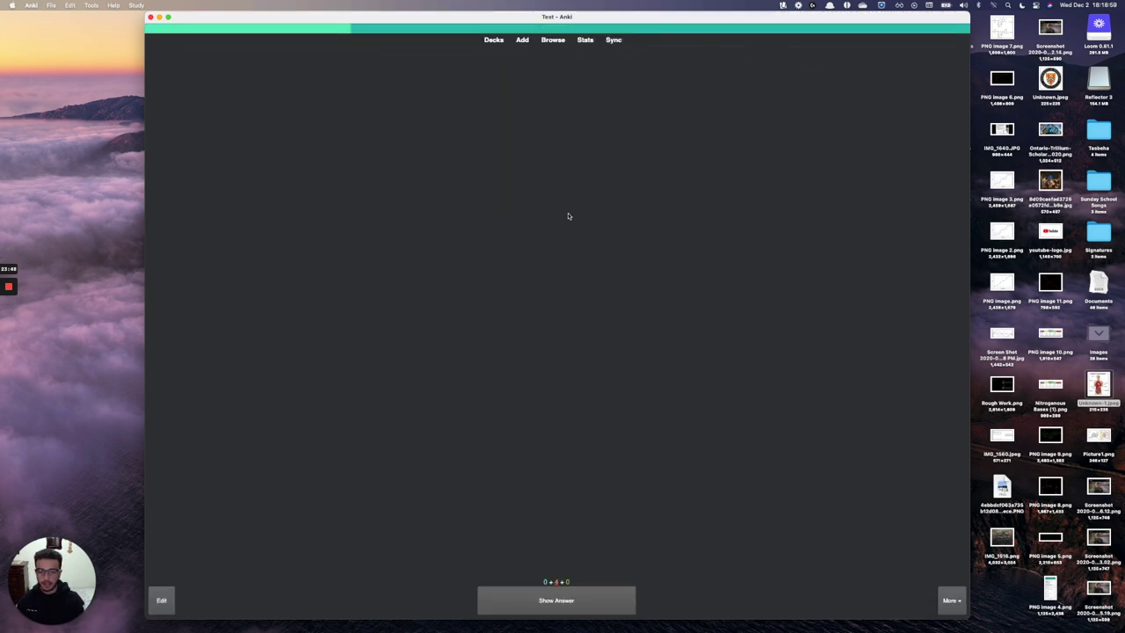
{"action": "key", "text": "space"}
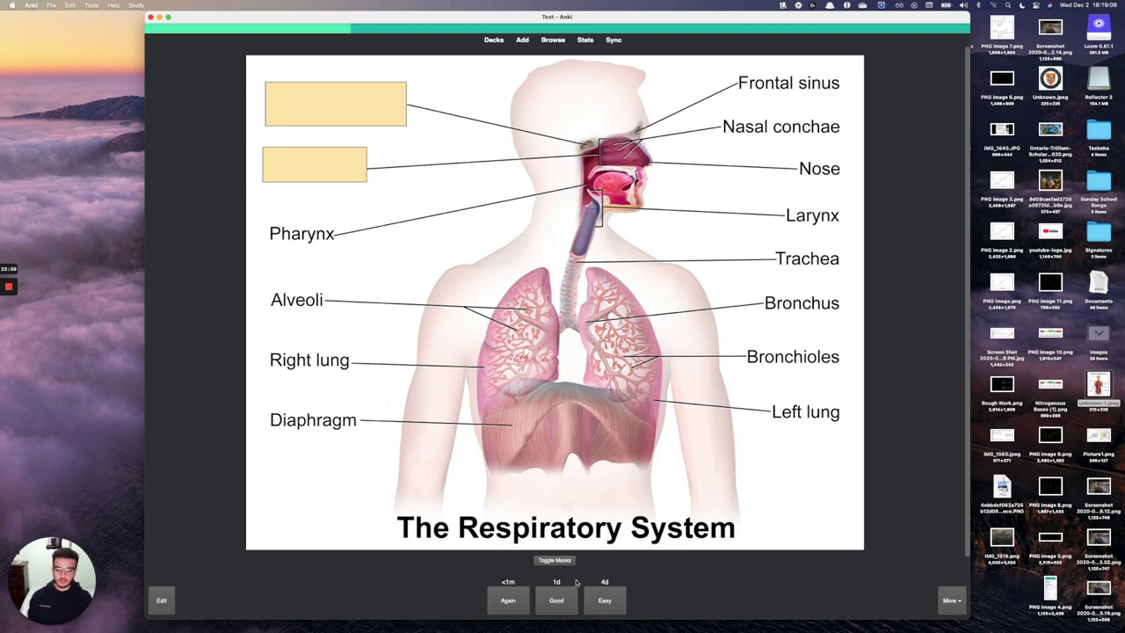
{"action": "left_click", "coordinate": [522, 601]}
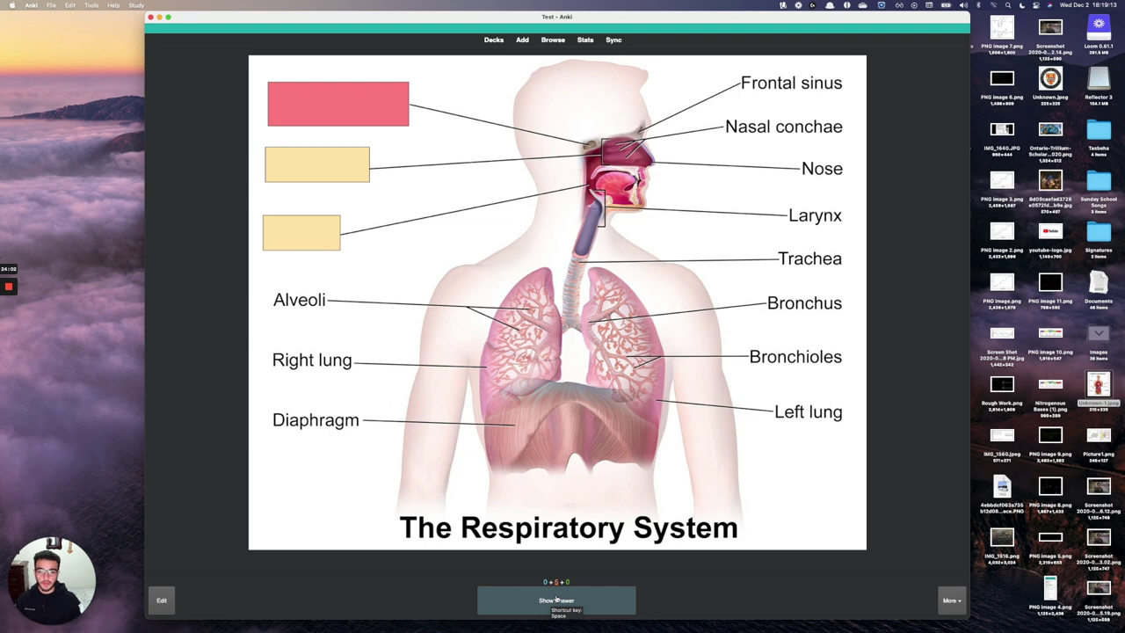
{"action": "left_click", "coordinate": [556, 599]}
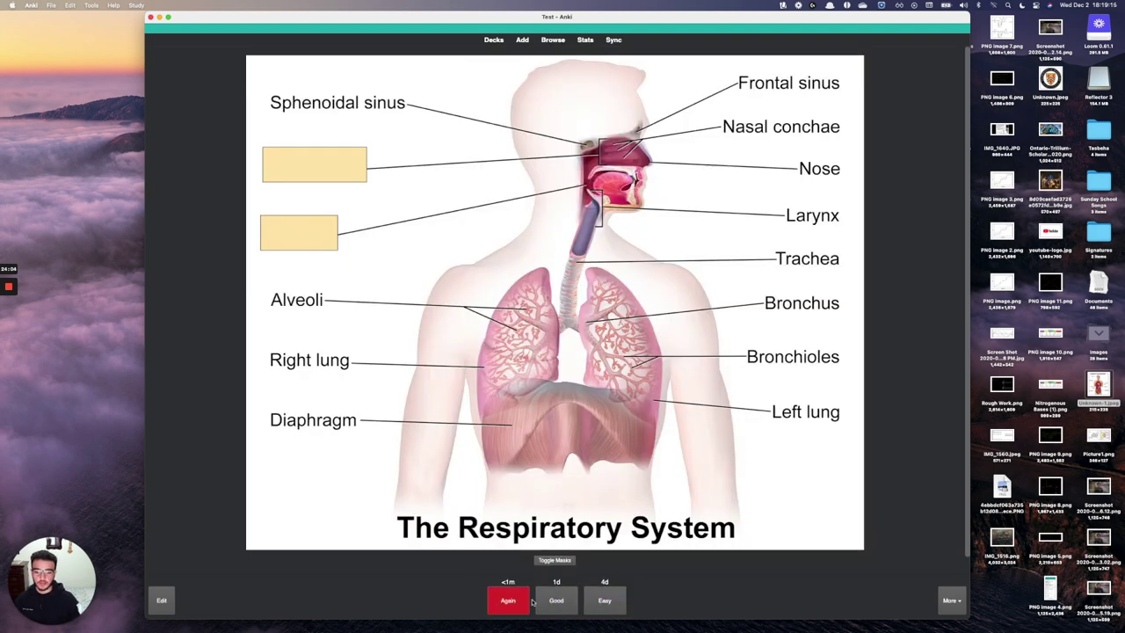
{"action": "left_click", "coordinate": [558, 604]}
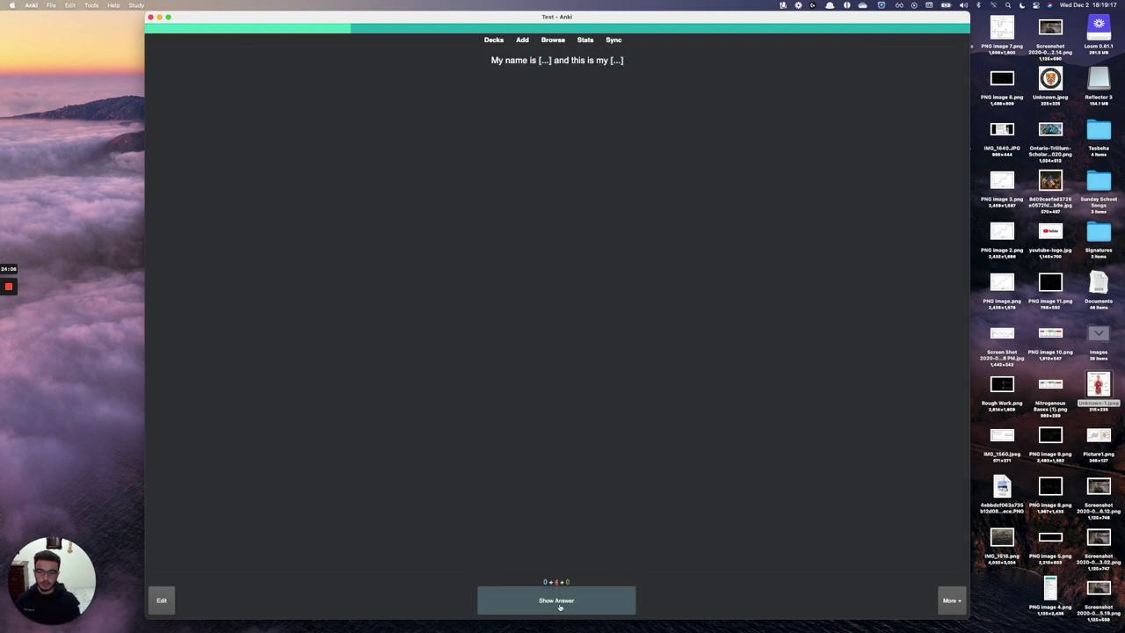
{"action": "left_click", "coordinate": [559, 606]}
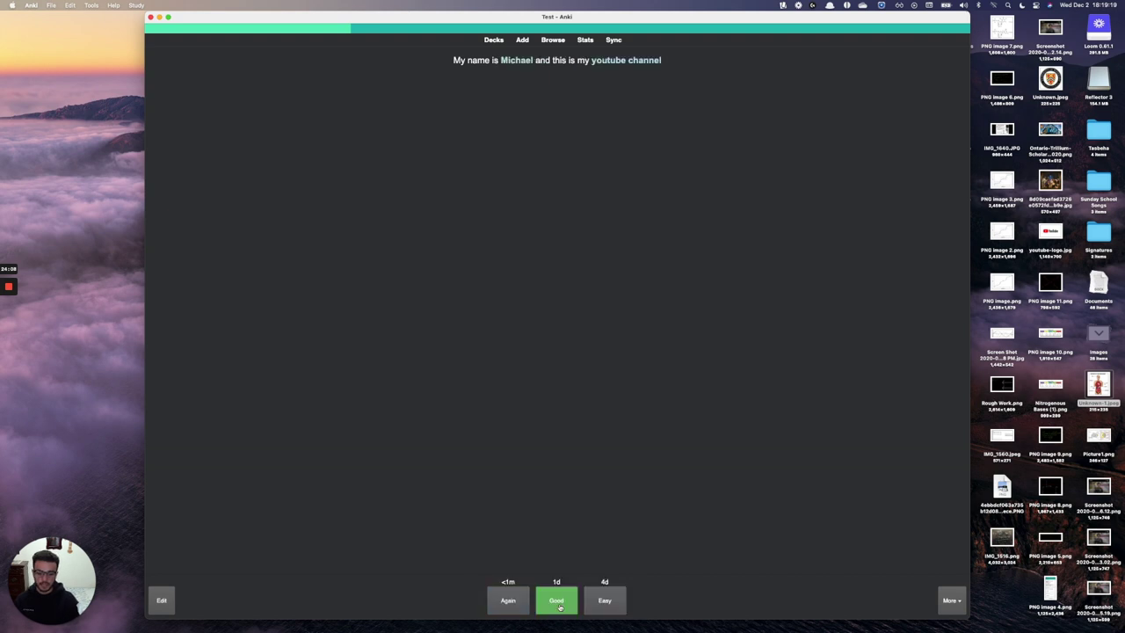
{"action": "left_click", "coordinate": [558, 604]}
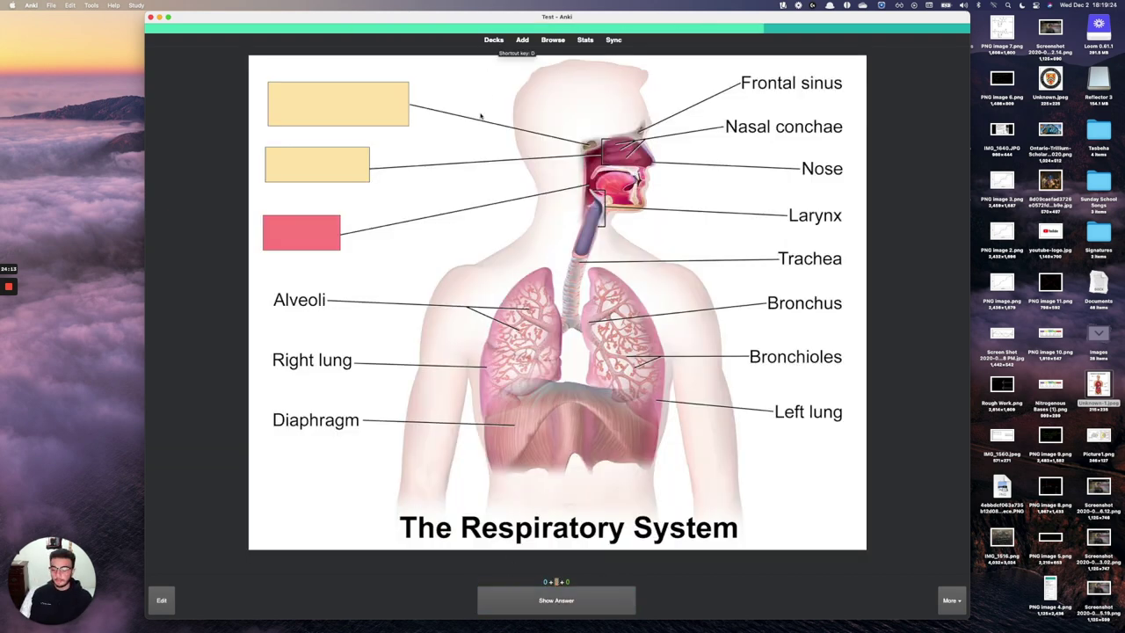
{"action": "left_click", "coordinate": [494, 41]}
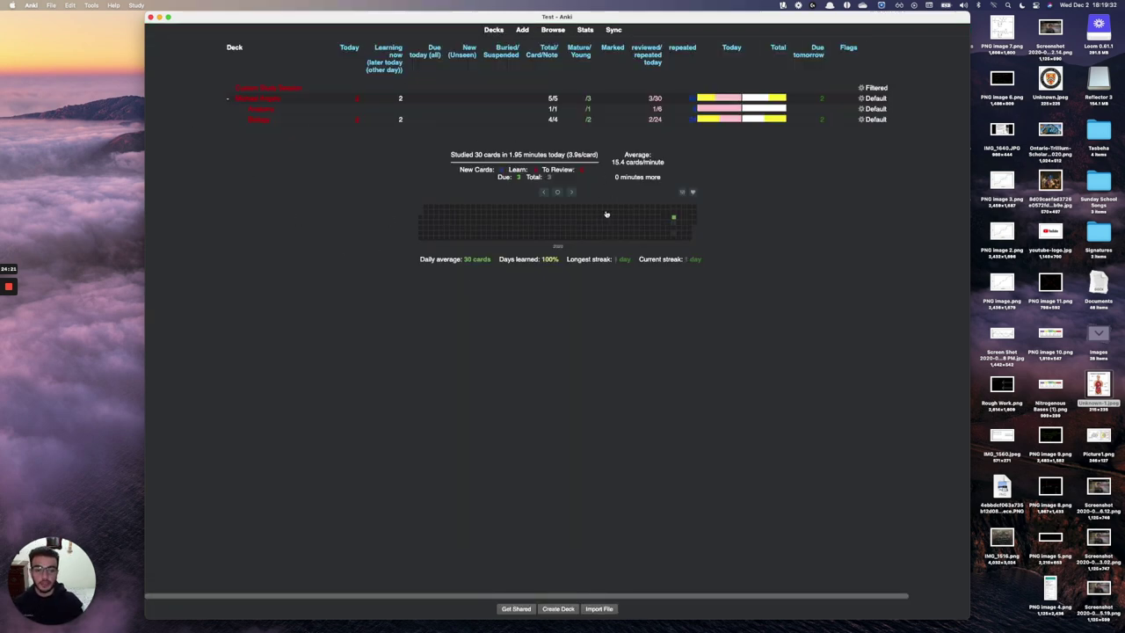
{"action": "mouse_move", "coordinate": [674, 221]}
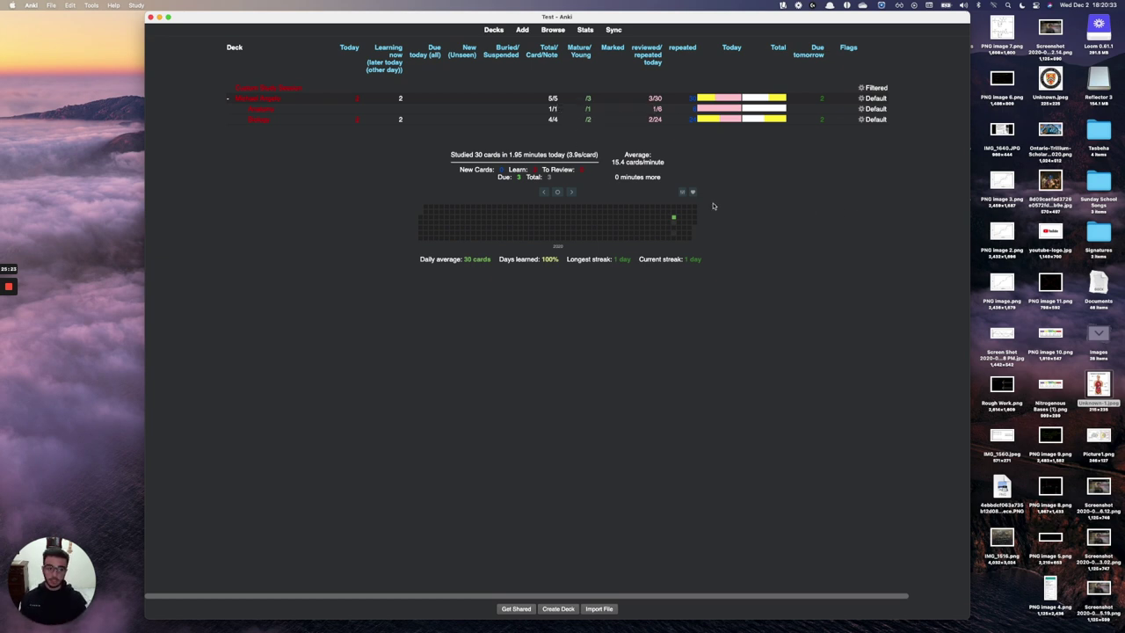
Tile Anki and a Google browser window on the screen, and open the Week 9 - Amino Acid Metabolism presentation in PowerPoint beside them
{"action": "key", "text": "ctrl+alt+u"}
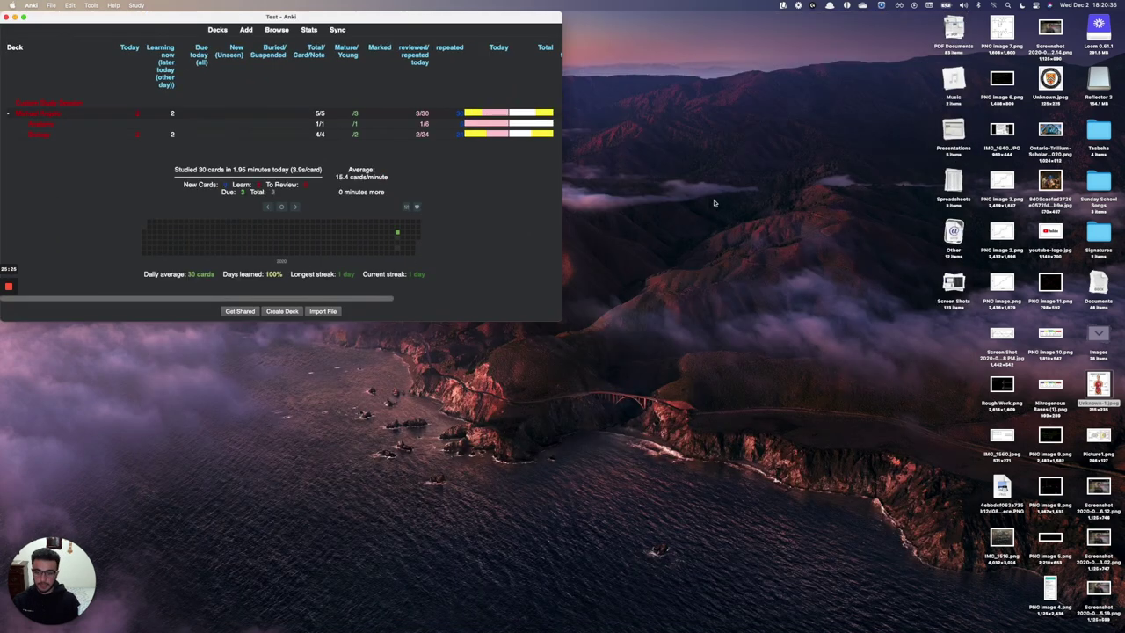
{"action": "key", "text": "super+Tab"}
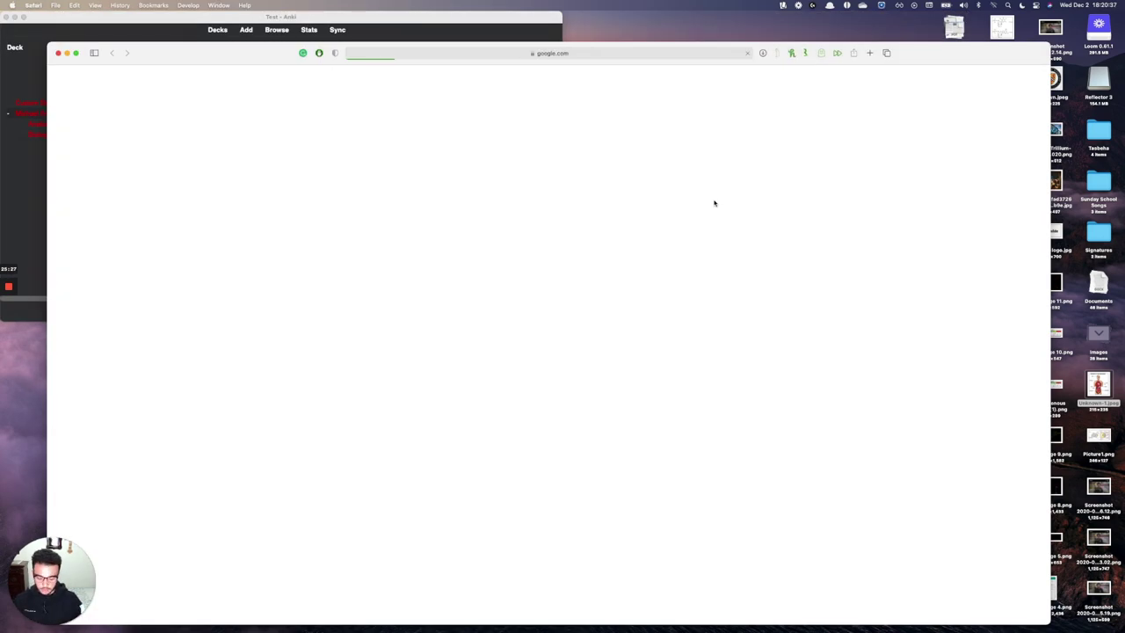
{"action": "key", "text": "ctrl+alt+j"}
{"action": "key", "text": "alt+space"}
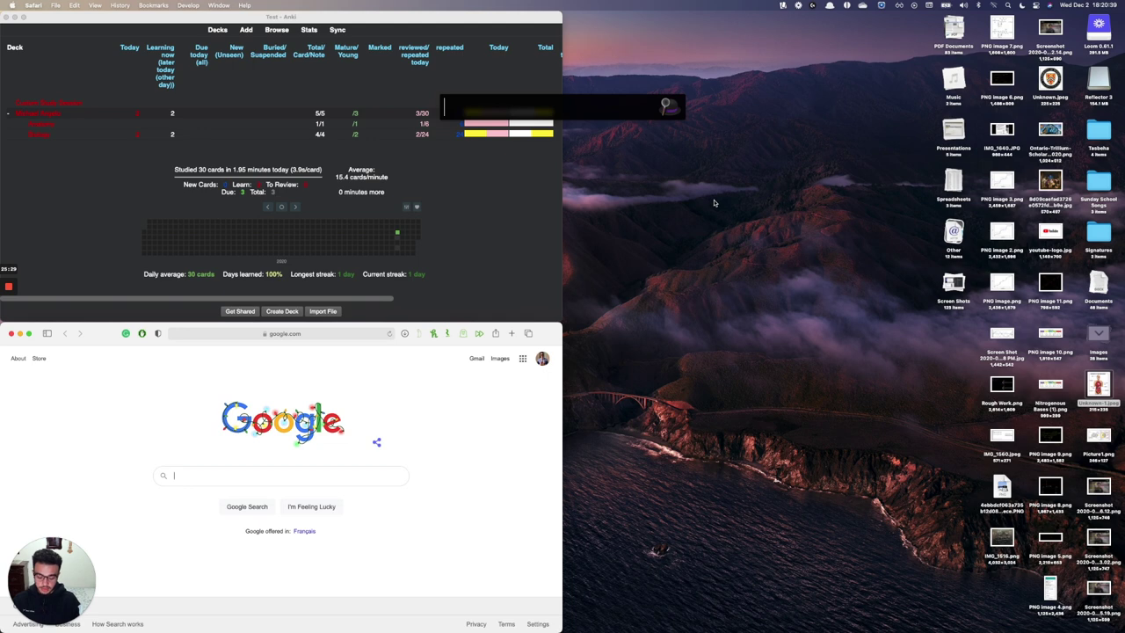
{"action": "type", "text": "amino ac"}
{"action": "key", "text": "Return"}
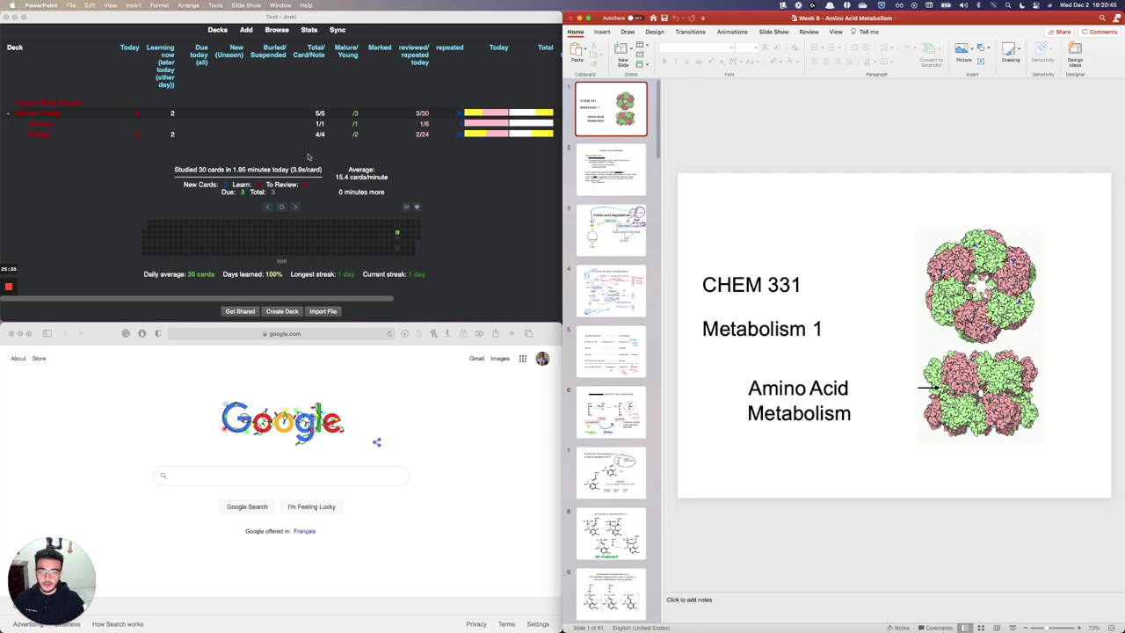
In Anki, start a new note in the Anatomy subdeck and set its type to Cloze
{"action": "left_click", "coordinate": [116, 162]}
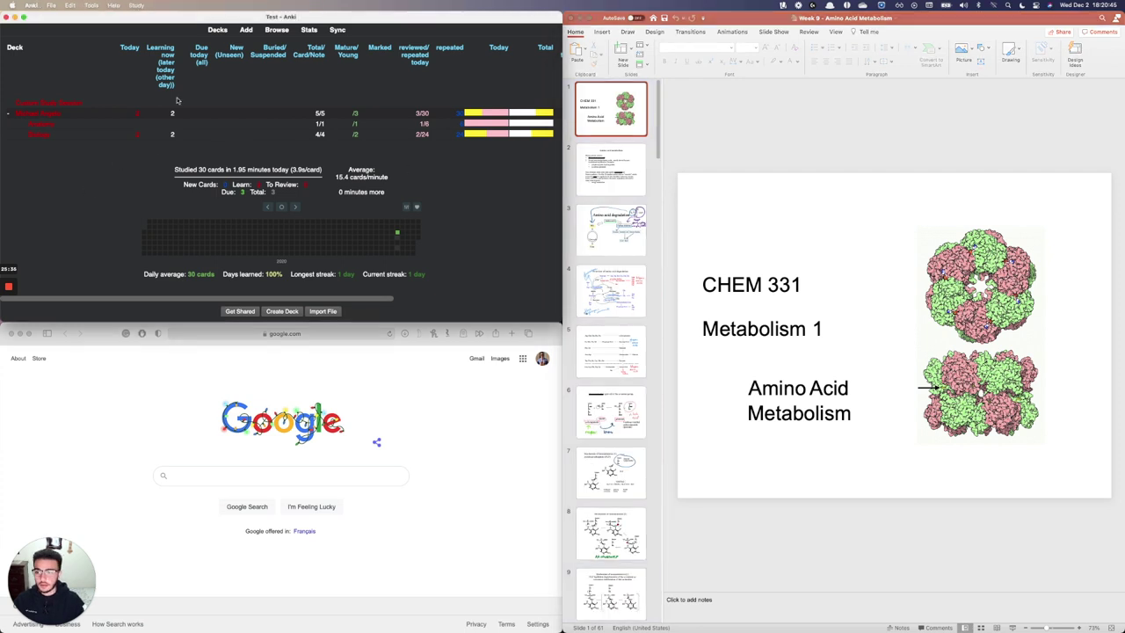
{"action": "left_click", "coordinate": [246, 29]}
{"action": "left_click", "coordinate": [346, 42]}
{"action": "left_click", "coordinate": [263, 129]}
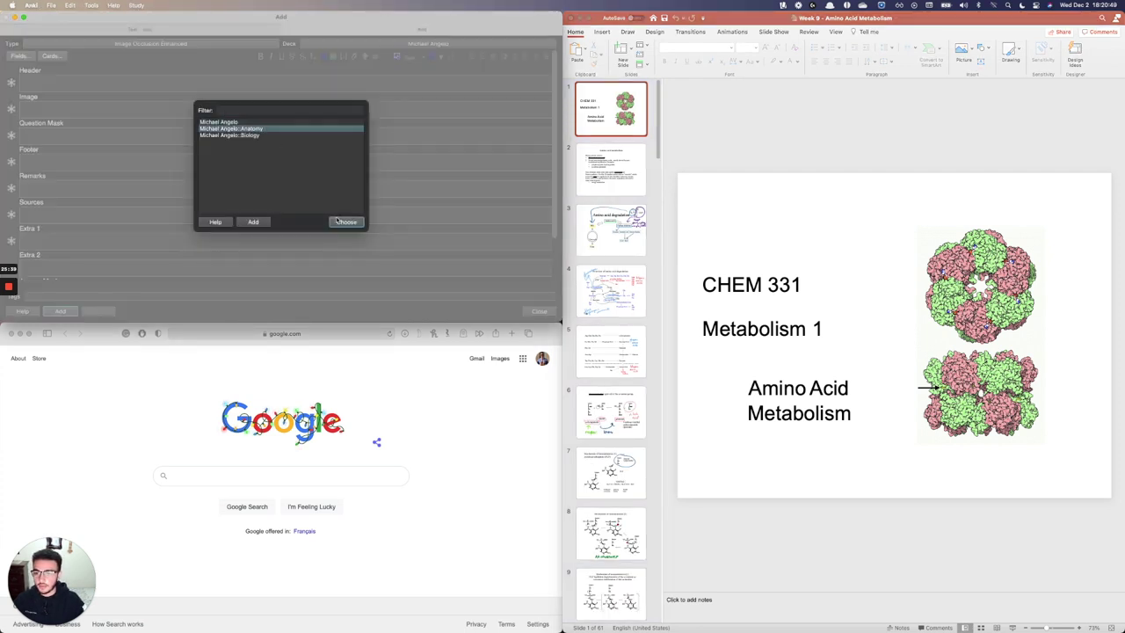
{"action": "left_click", "coordinate": [343, 221]}
{"action": "left_click", "coordinate": [150, 43]}
{"action": "left_click", "coordinate": [236, 149]}
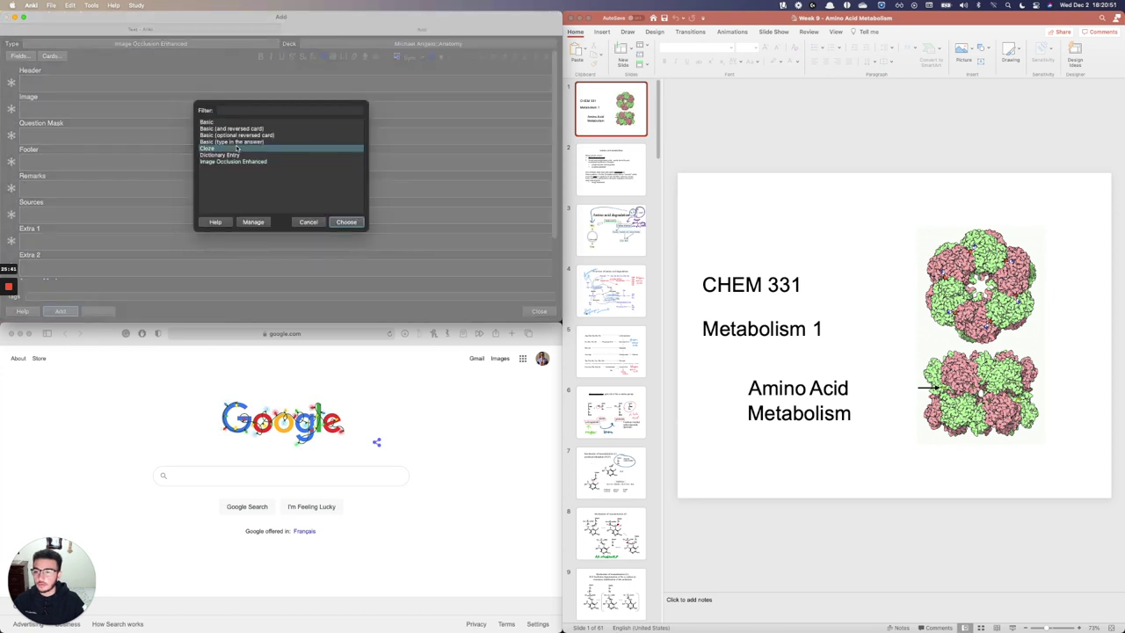
{"action": "left_click", "coordinate": [334, 223]}
Switch to PowerPoint and show slide 3, Amino acid degradation
{"action": "left_click", "coordinate": [611, 222]}
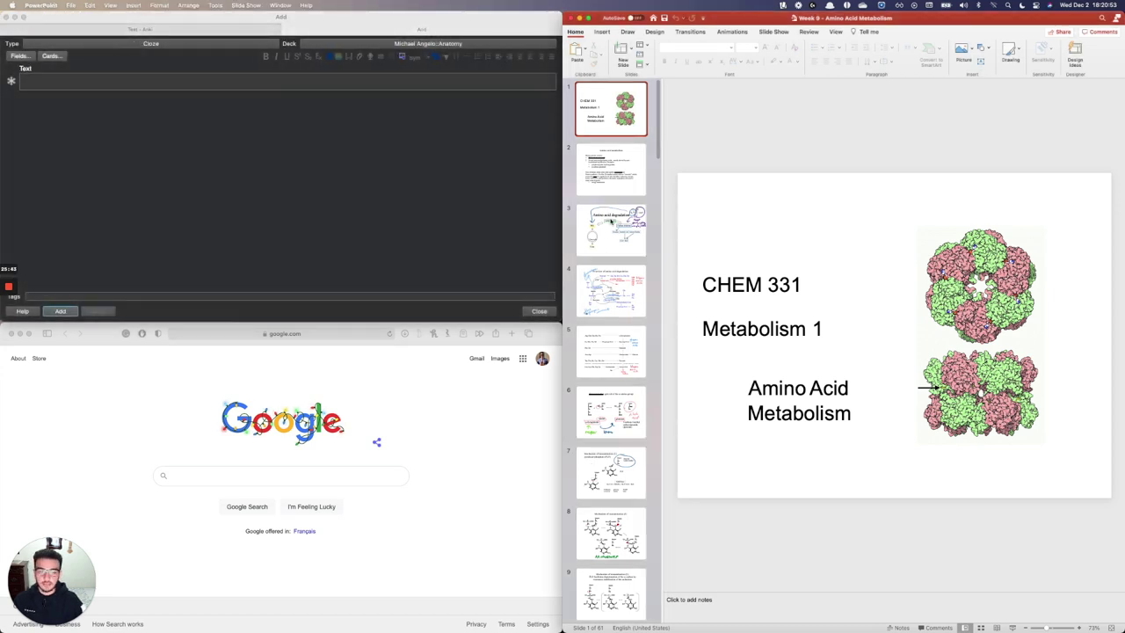
{"action": "left_click", "coordinate": [611, 221]}
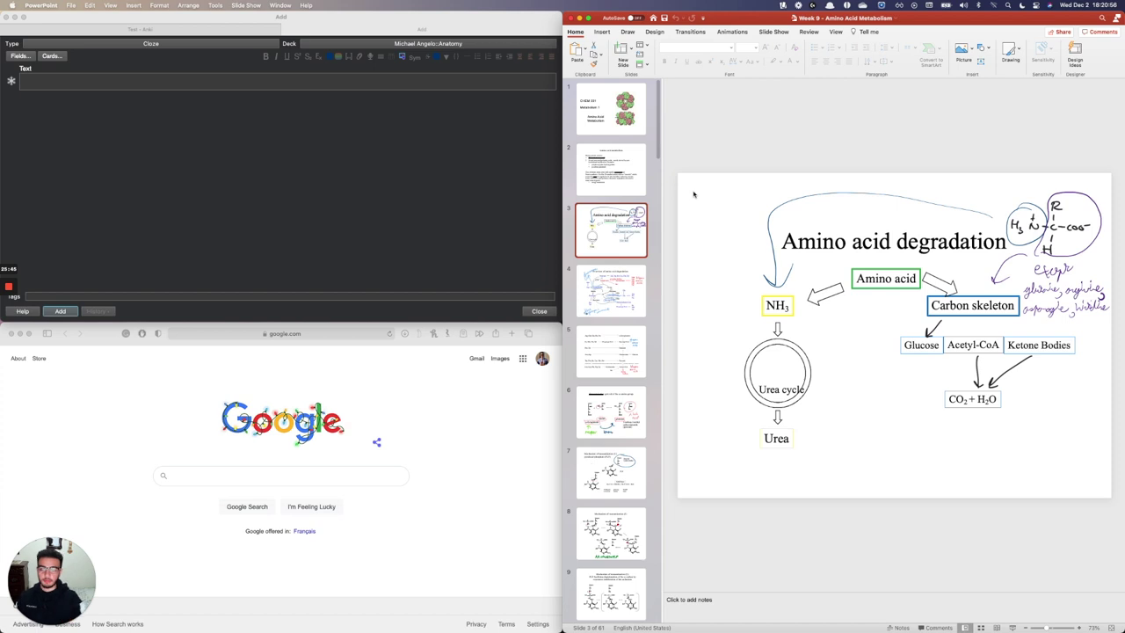